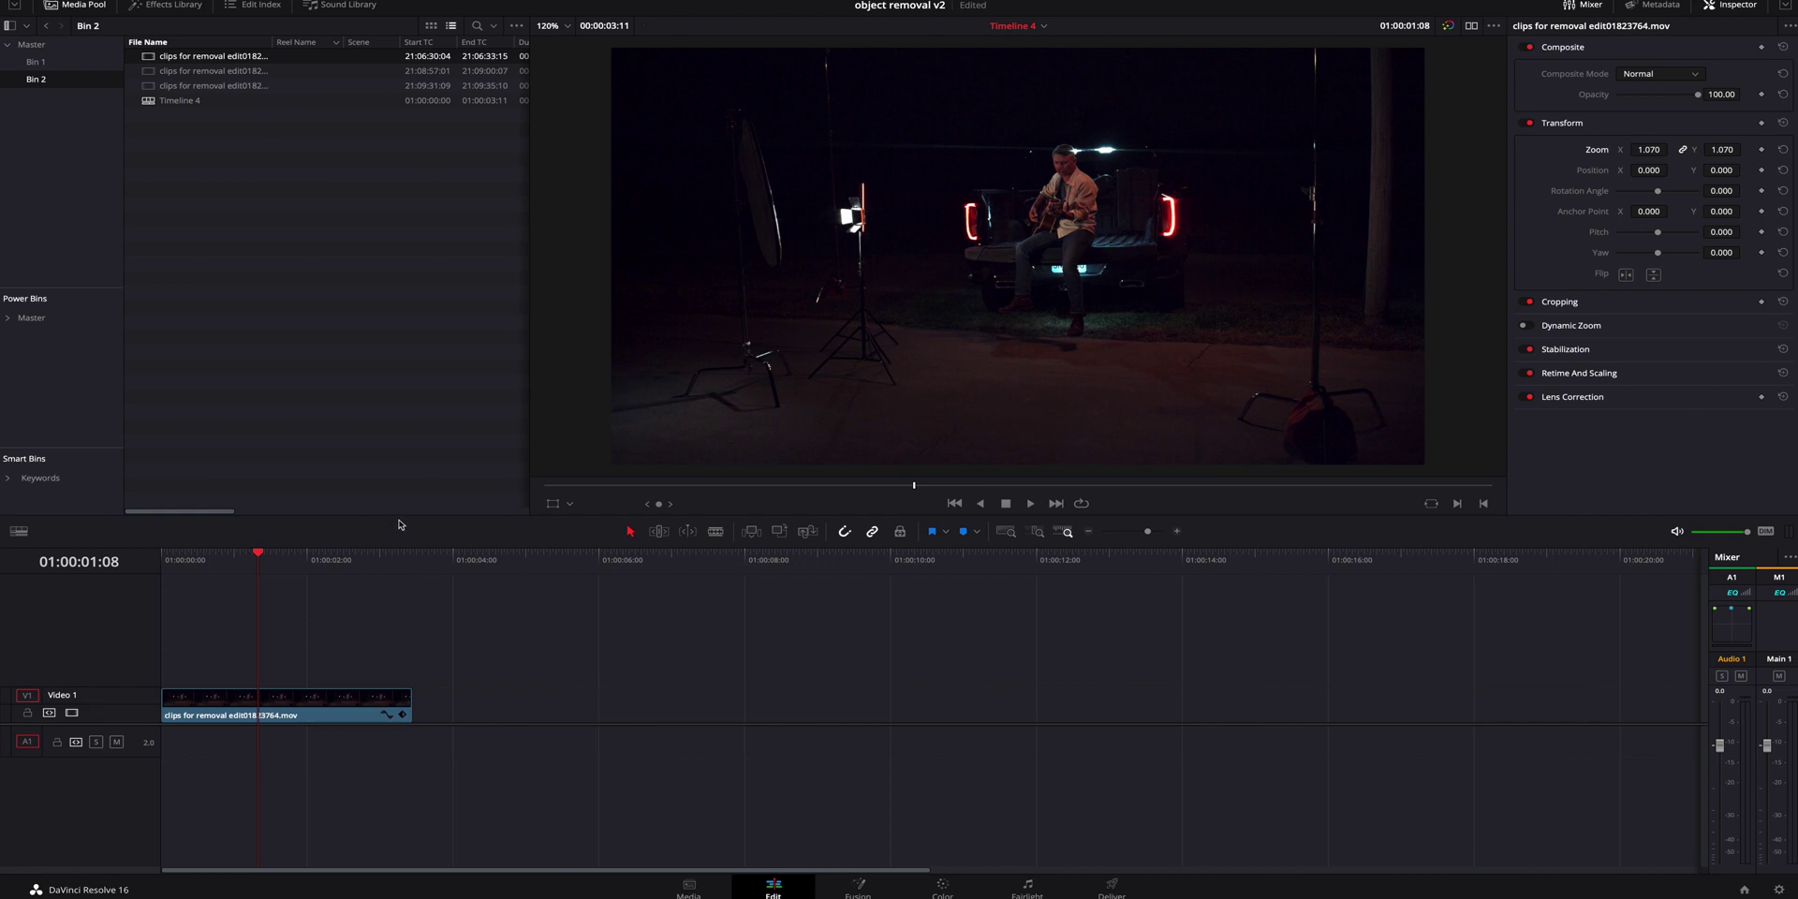
Preview the empty-truck clean plate, then toggle the guitarist track off and on to compare.
double_click(214, 86)
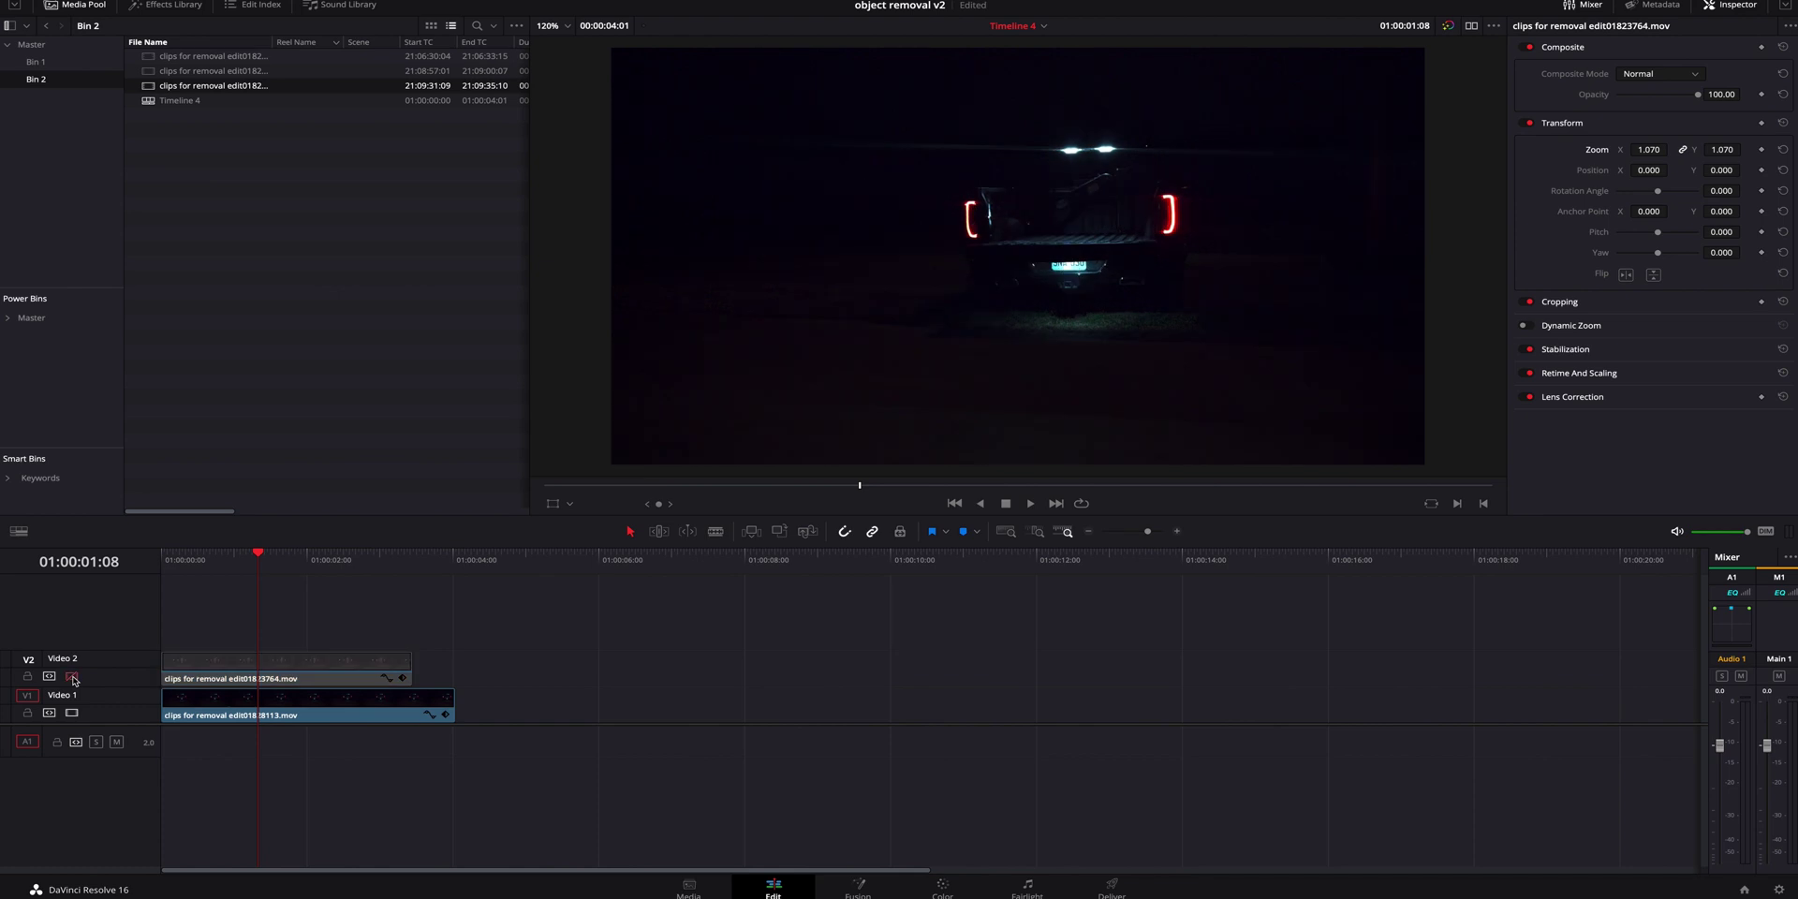
left_click(72, 677)
left_click(72, 677)
left_click(72, 677)
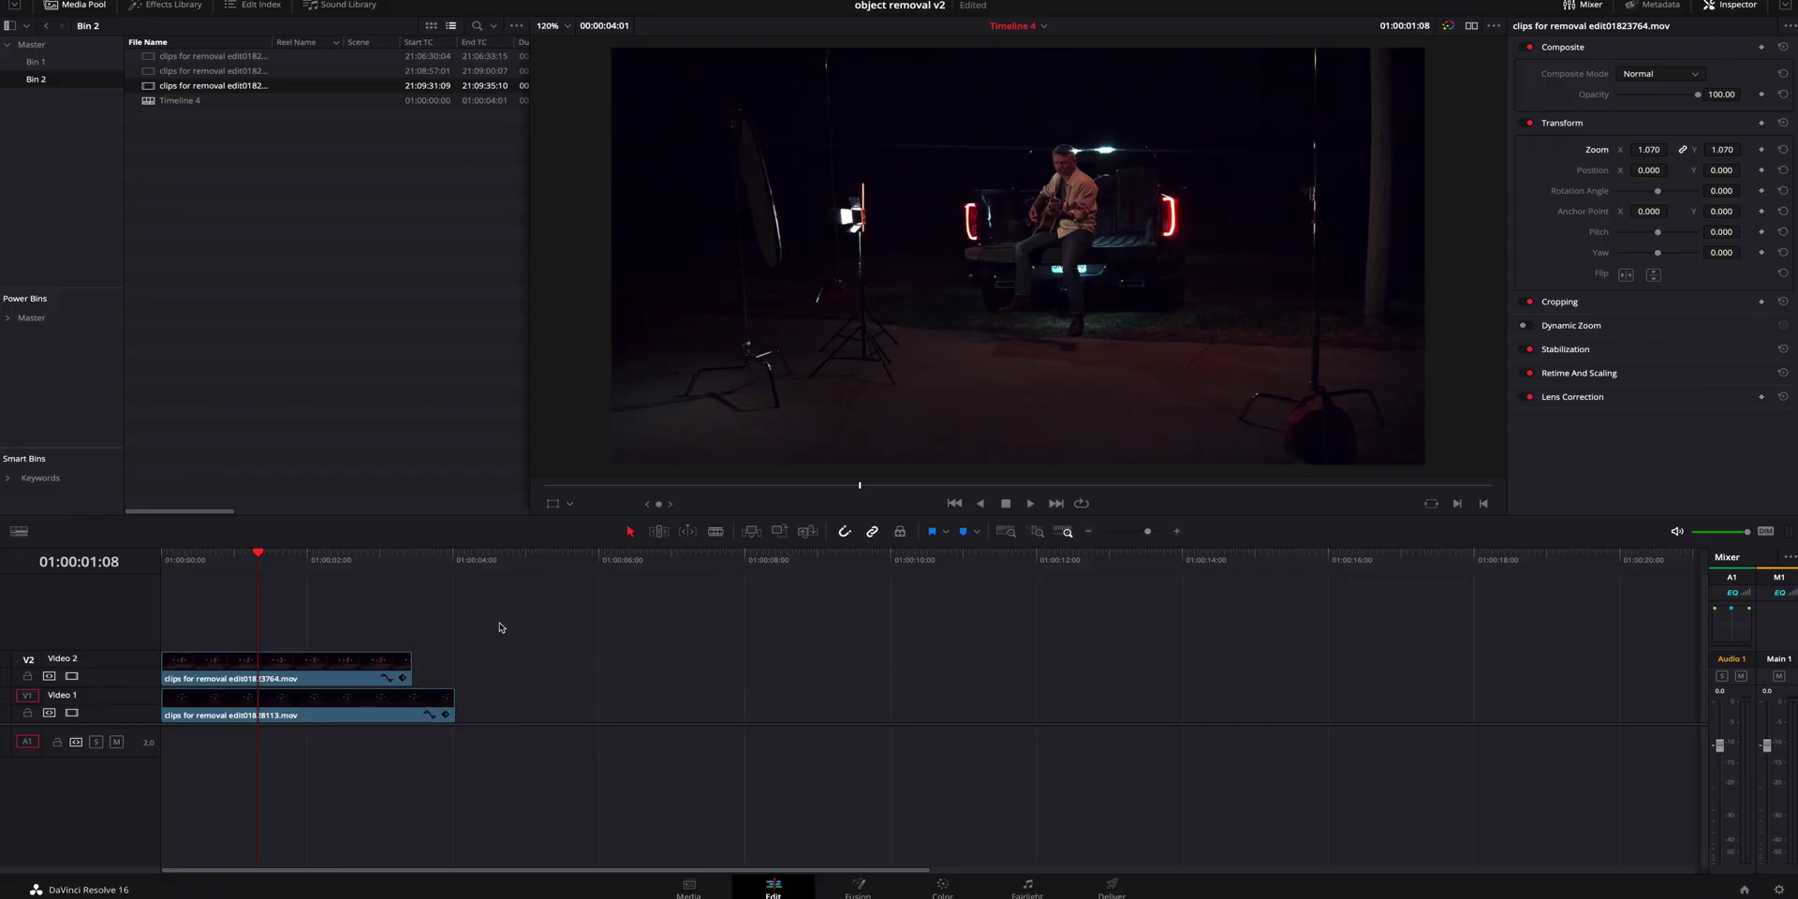
On the Color page, add a serial node with Alt+S and pick the Curve window.
left_click(944, 885)
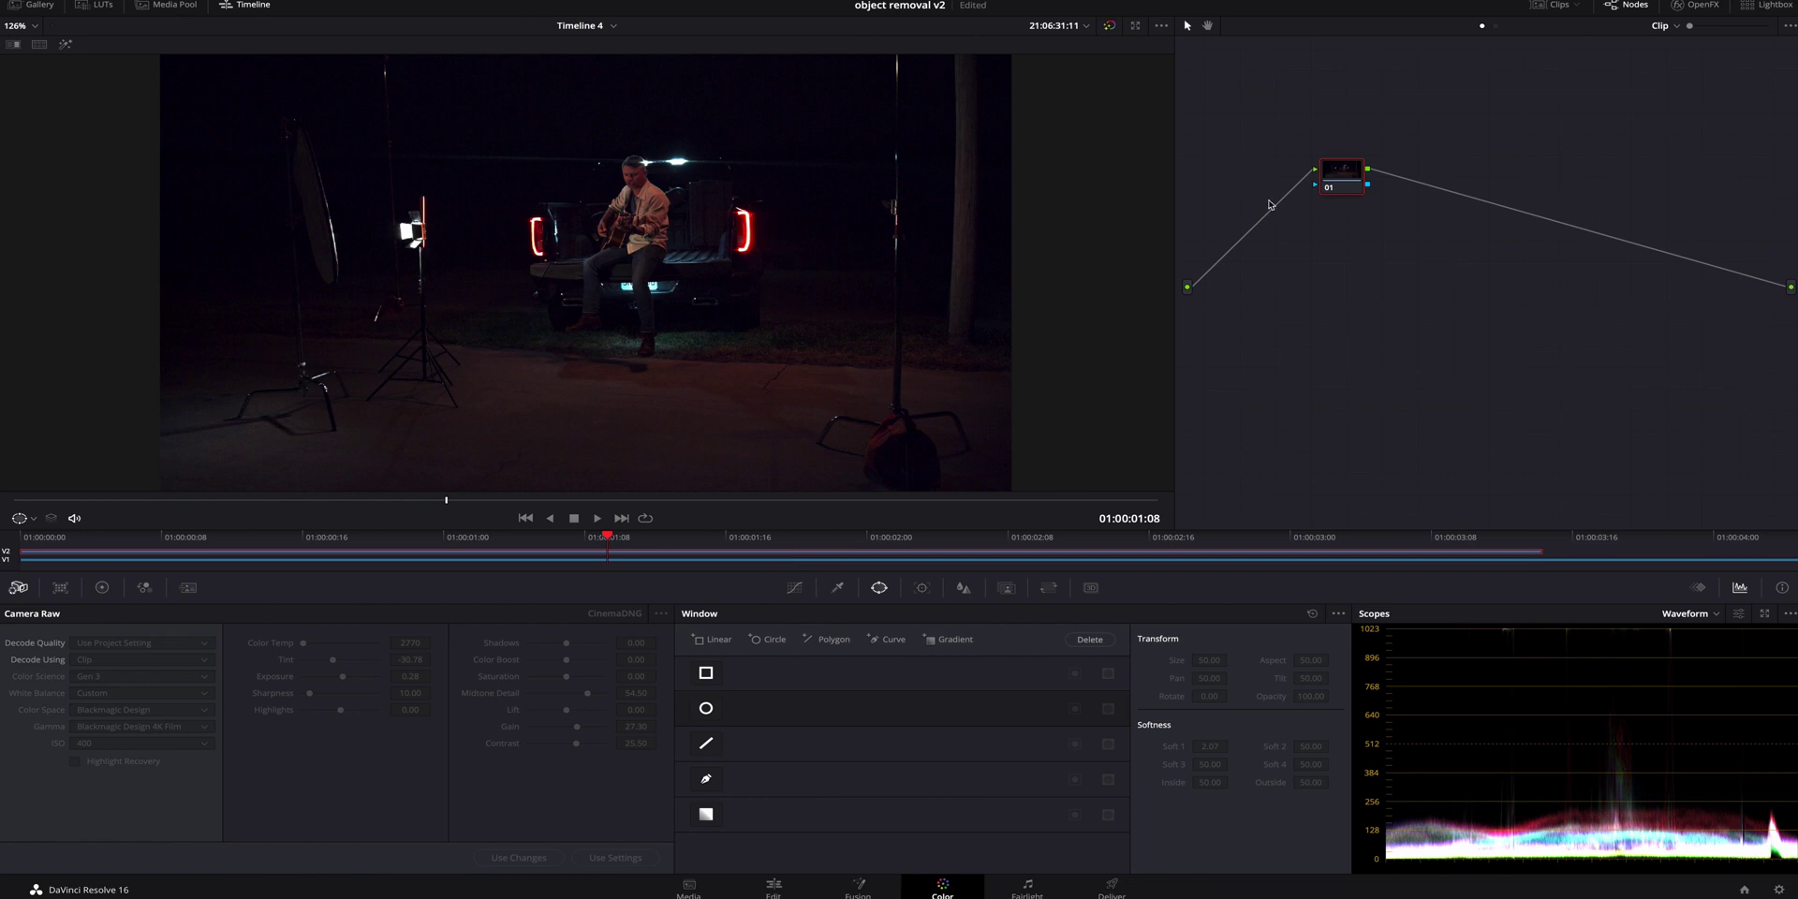
key("alt+s")
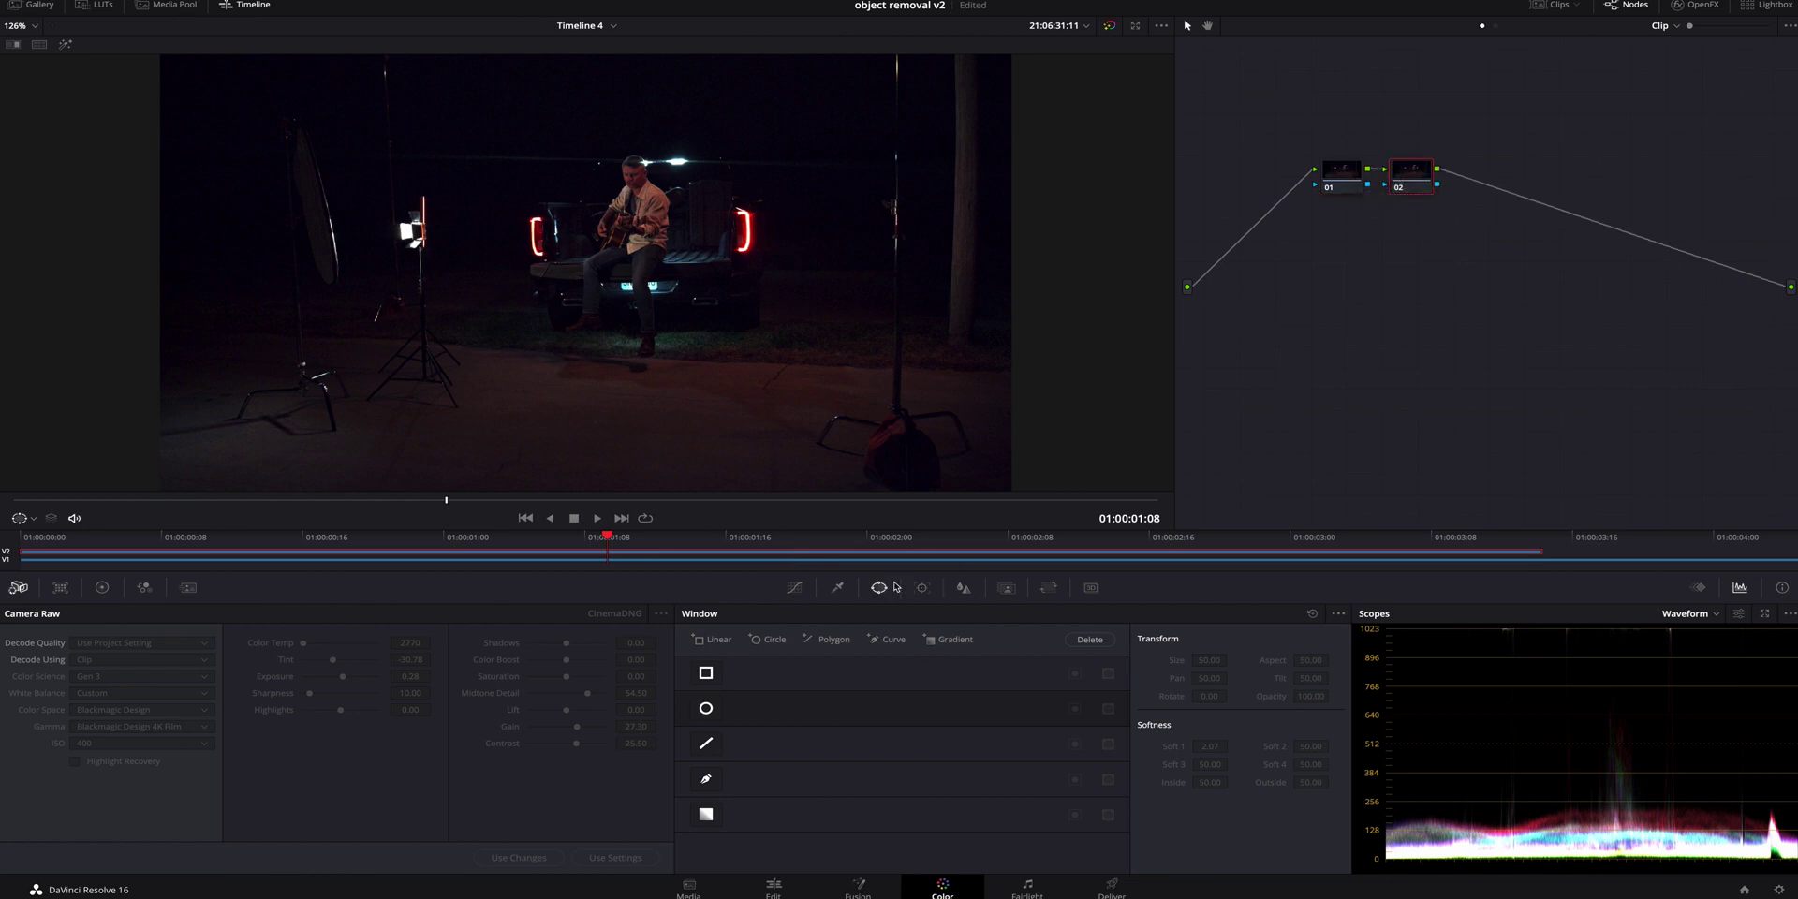
left_click(707, 779)
Draw a closed curve mask around the reflector and both light stands, skirting the guitarist.
scroll(384, 111, "up", 2)
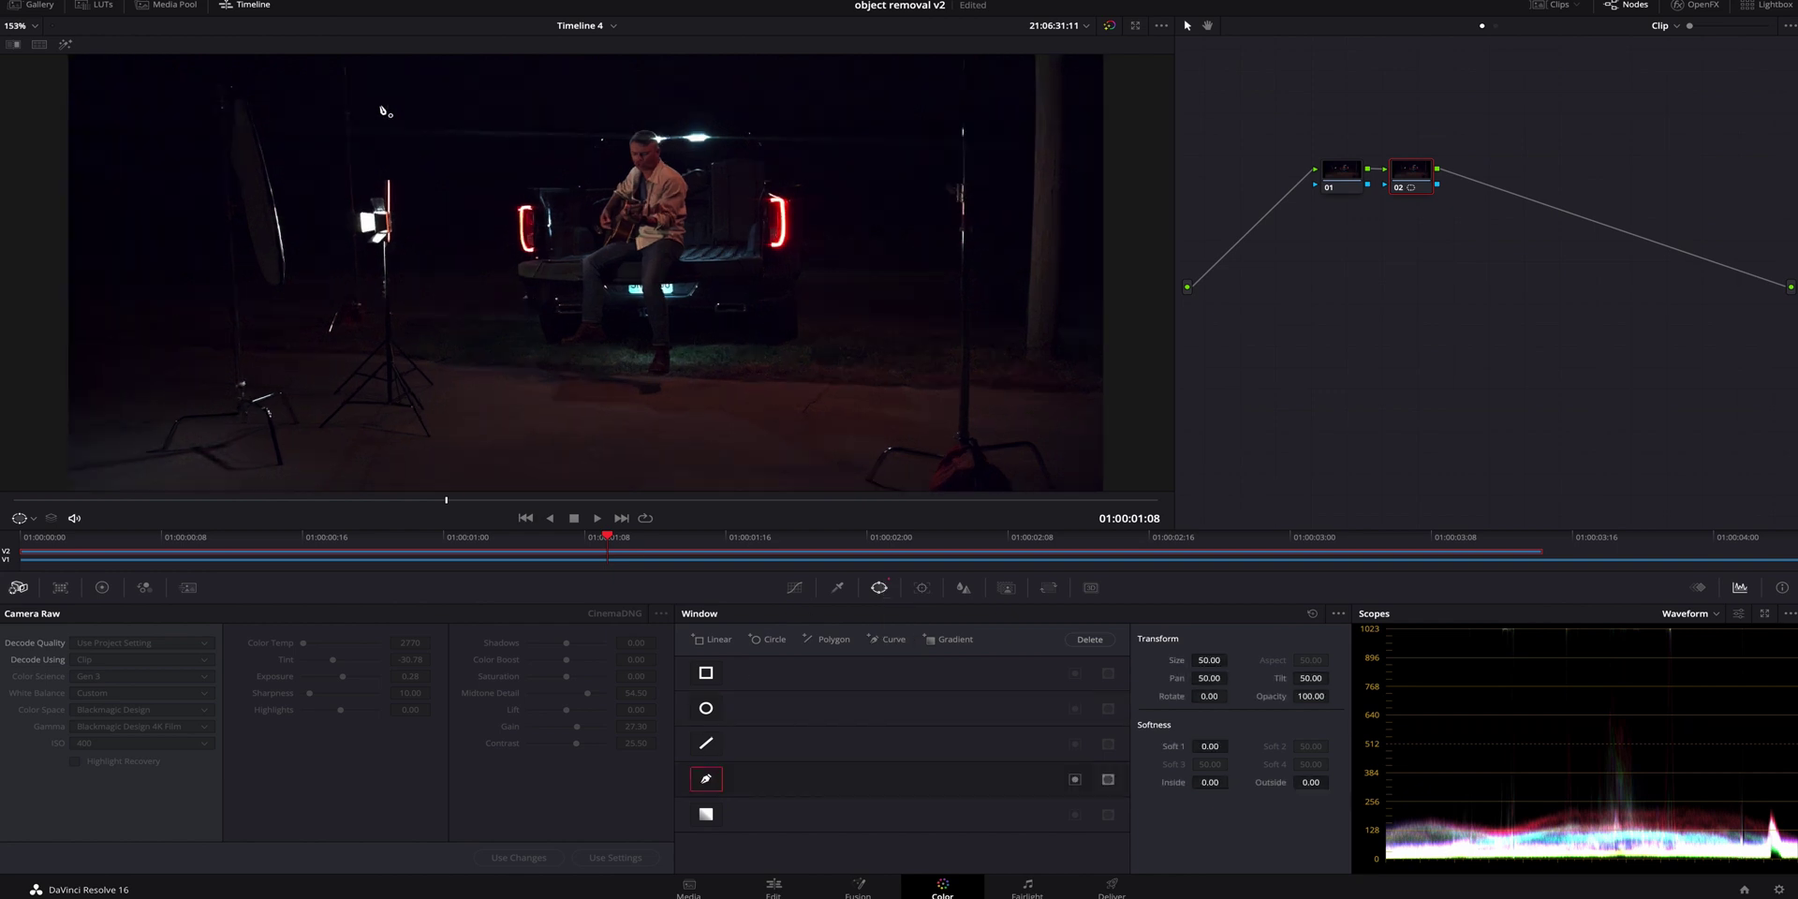
scroll(384, 111, "down", 4)
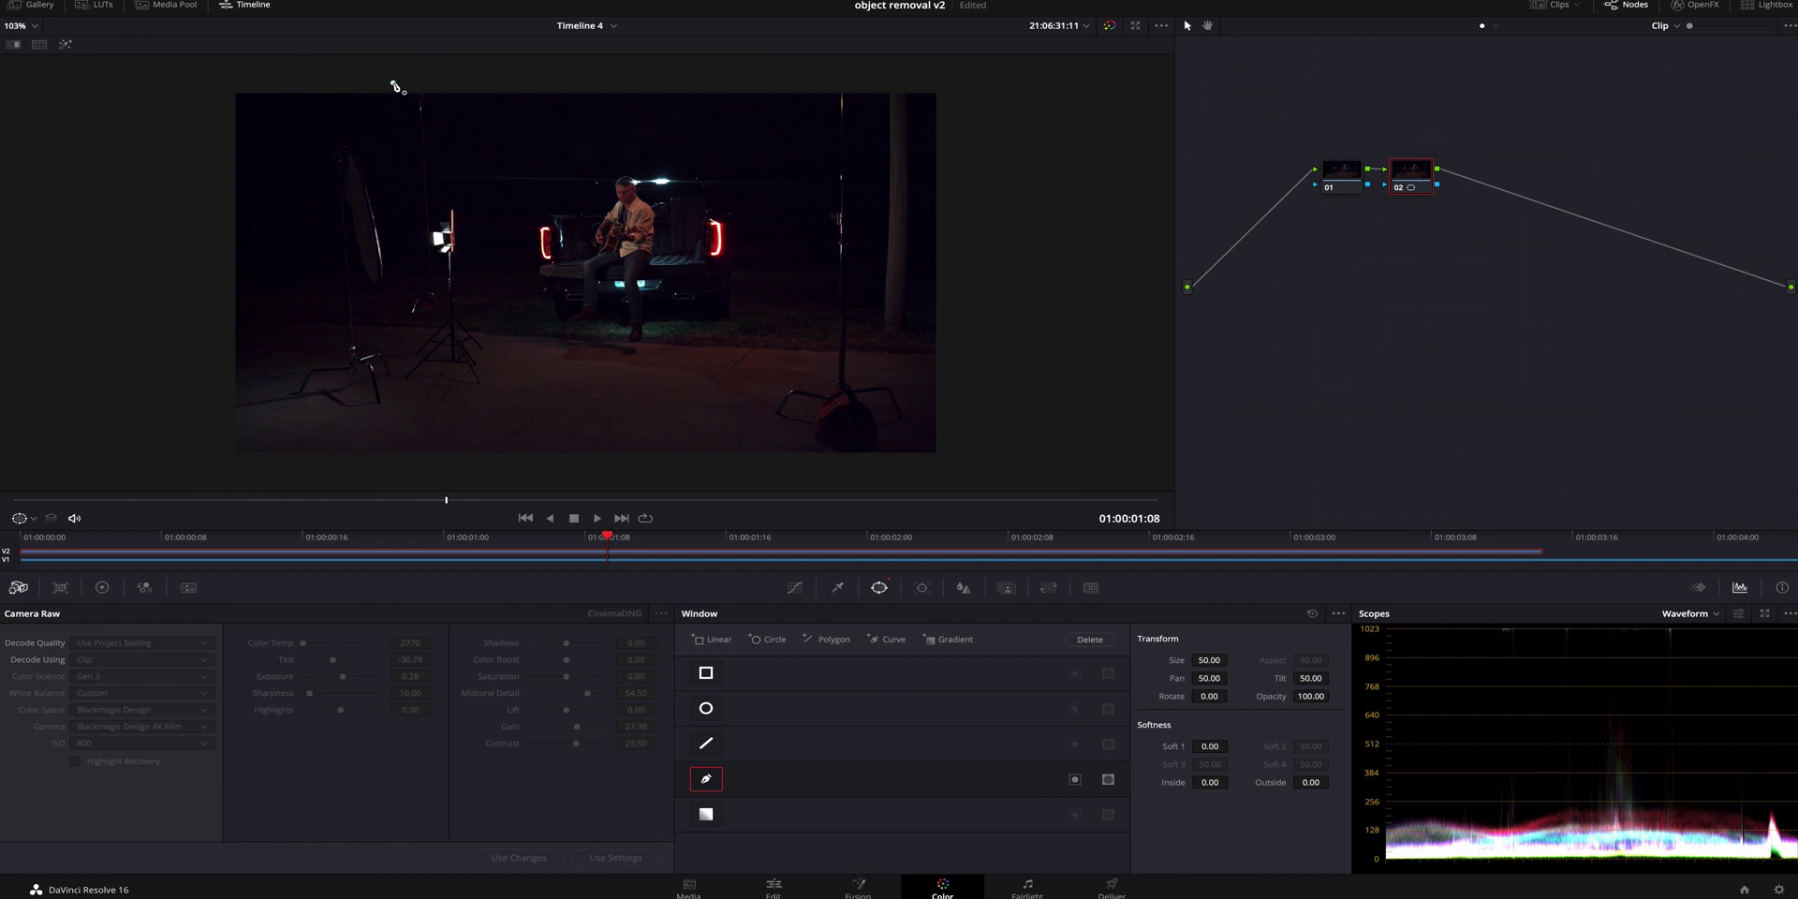
left_click(313, 196)
left_click(311, 243)
scroll(344, 277, "down", 2)
mouse_move(323, 343)
left_mouse_down()
mouse_move(339, 441)
mouse_move(456, 437)
left_mouse_up()
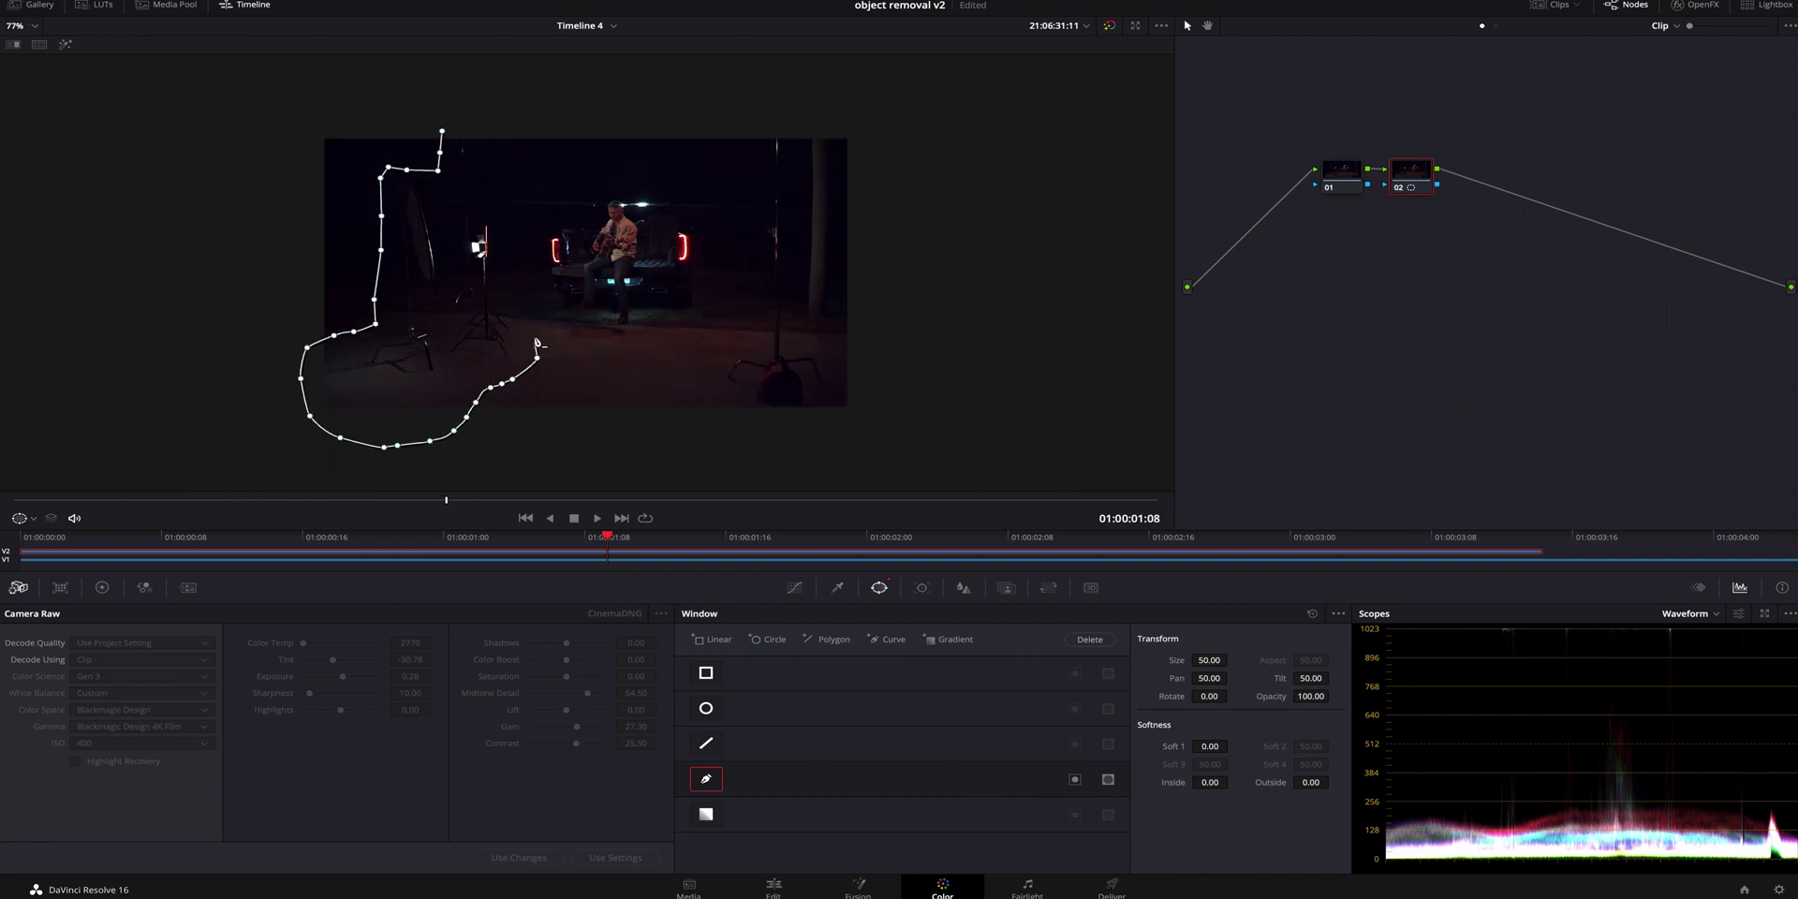
mouse_move(505, 217)
left_mouse_down()
mouse_move(489, 141)
mouse_move(721, 125)
mouse_move(761, 158)
left_mouse_up()
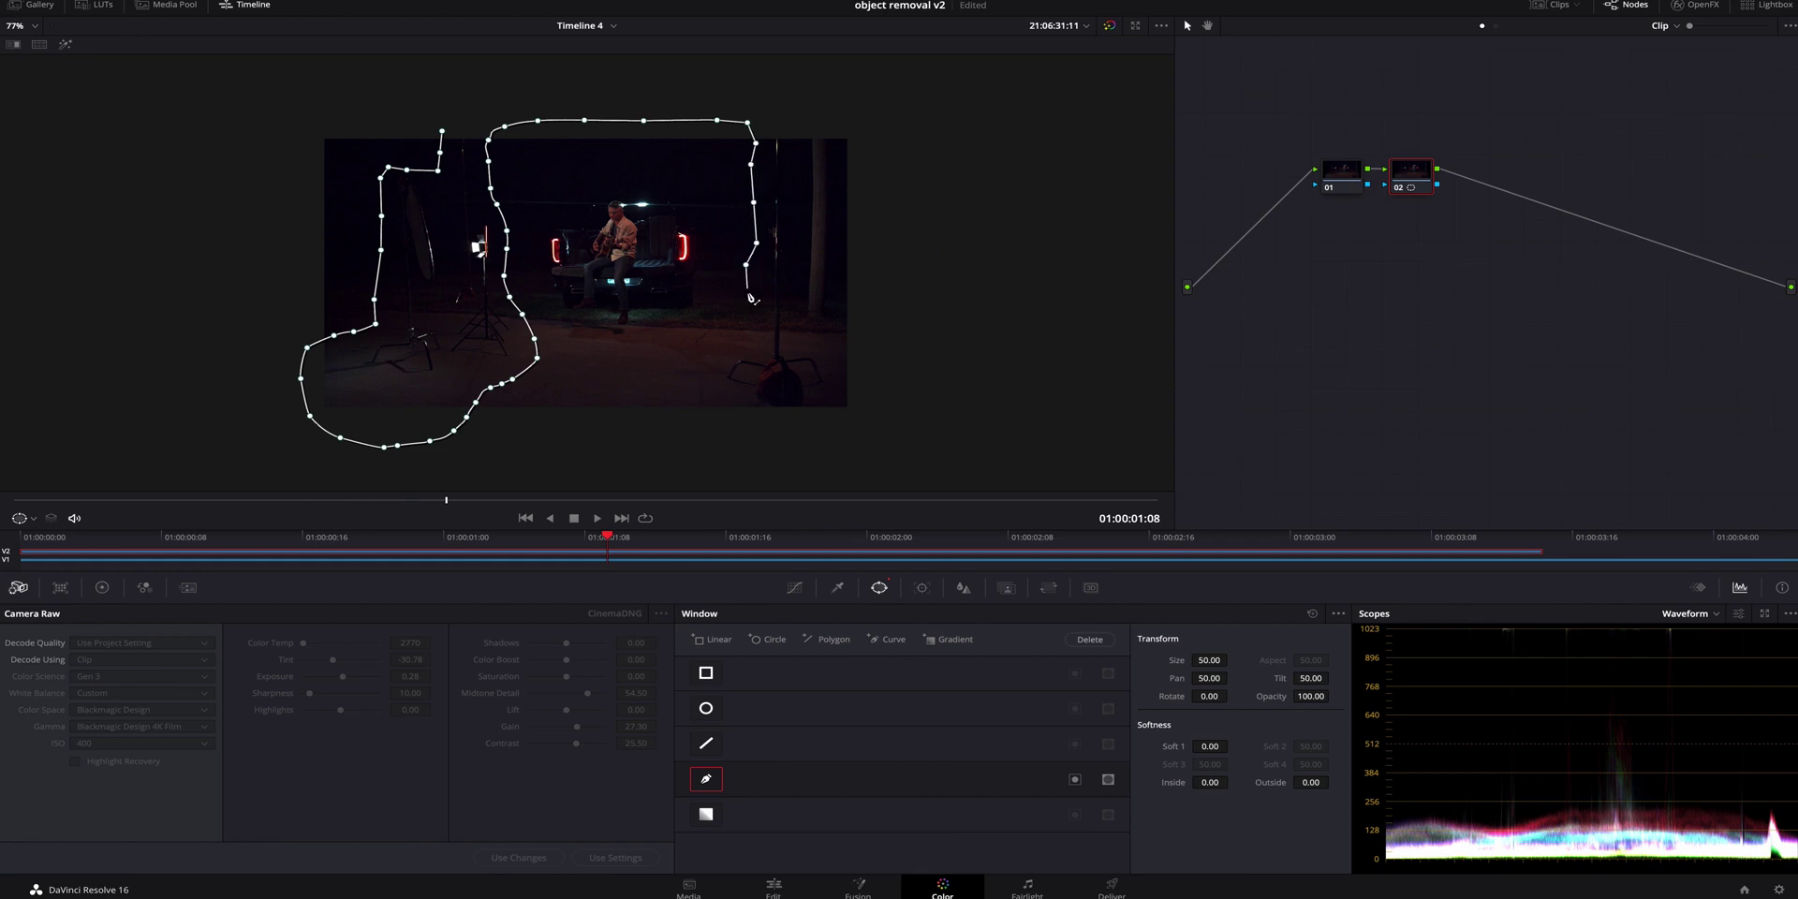
mouse_move(681, 376)
left_mouse_down()
mouse_move(833, 431)
mouse_move(867, 267)
mouse_move(852, 141)
mouse_move(764, 100)
mouse_move(497, 105)
left_mouse_up()
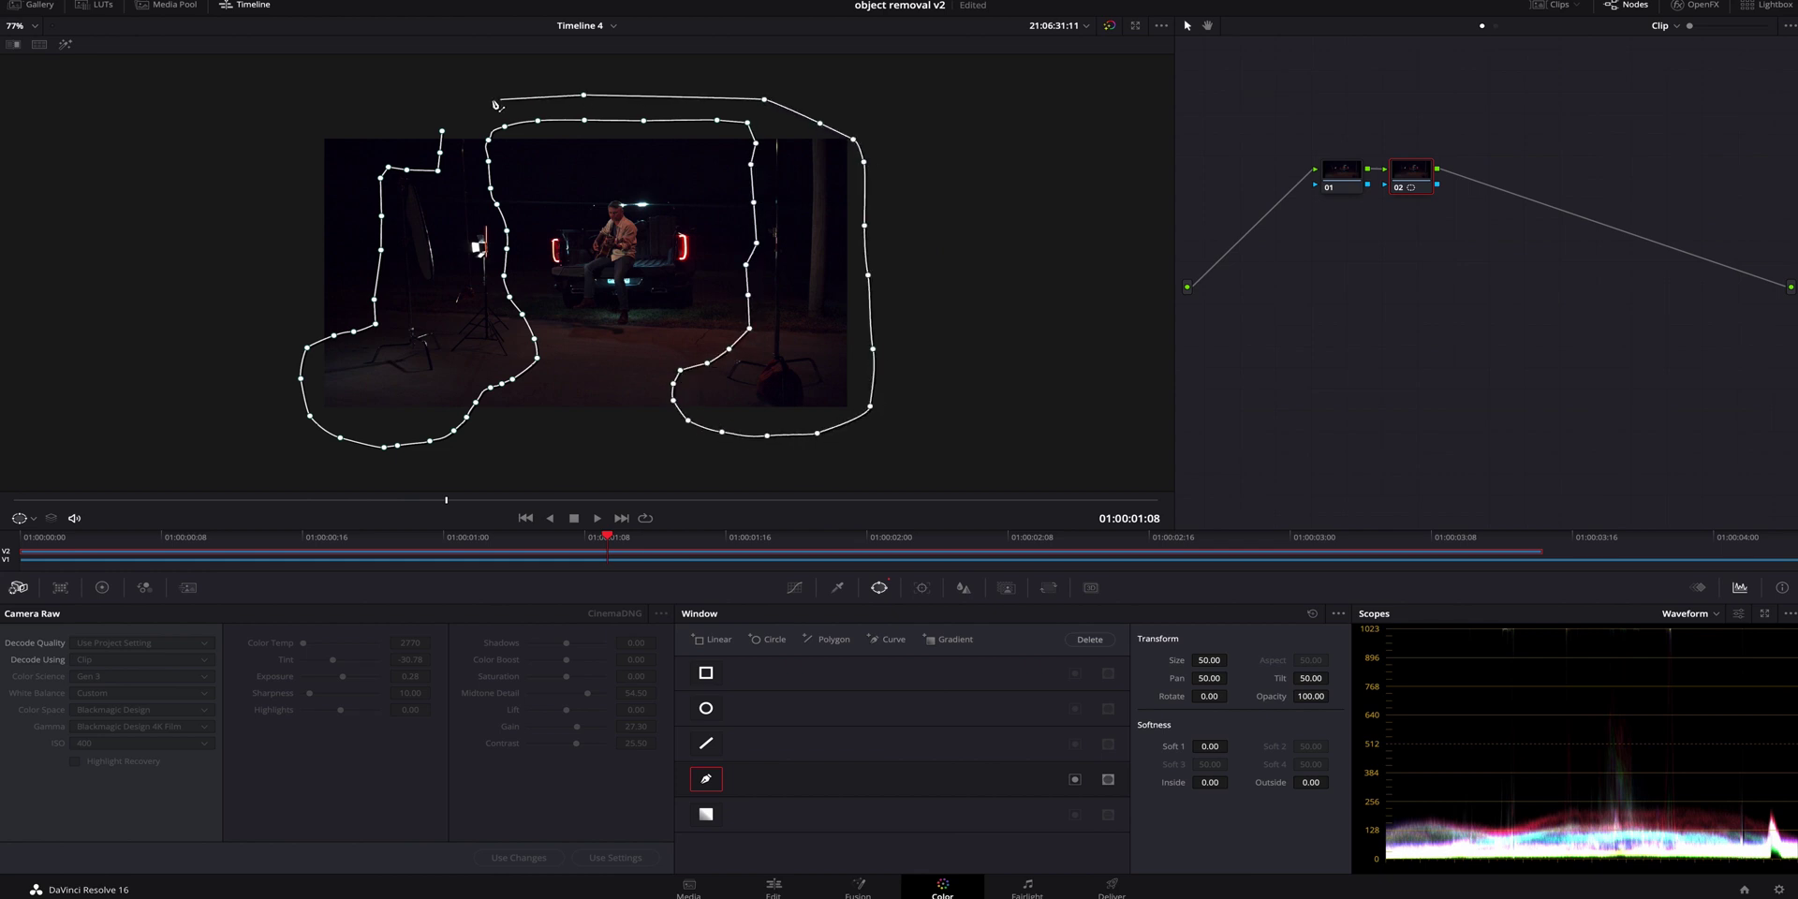
left_click(443, 133)
scroll(427, 202, "up", 1)
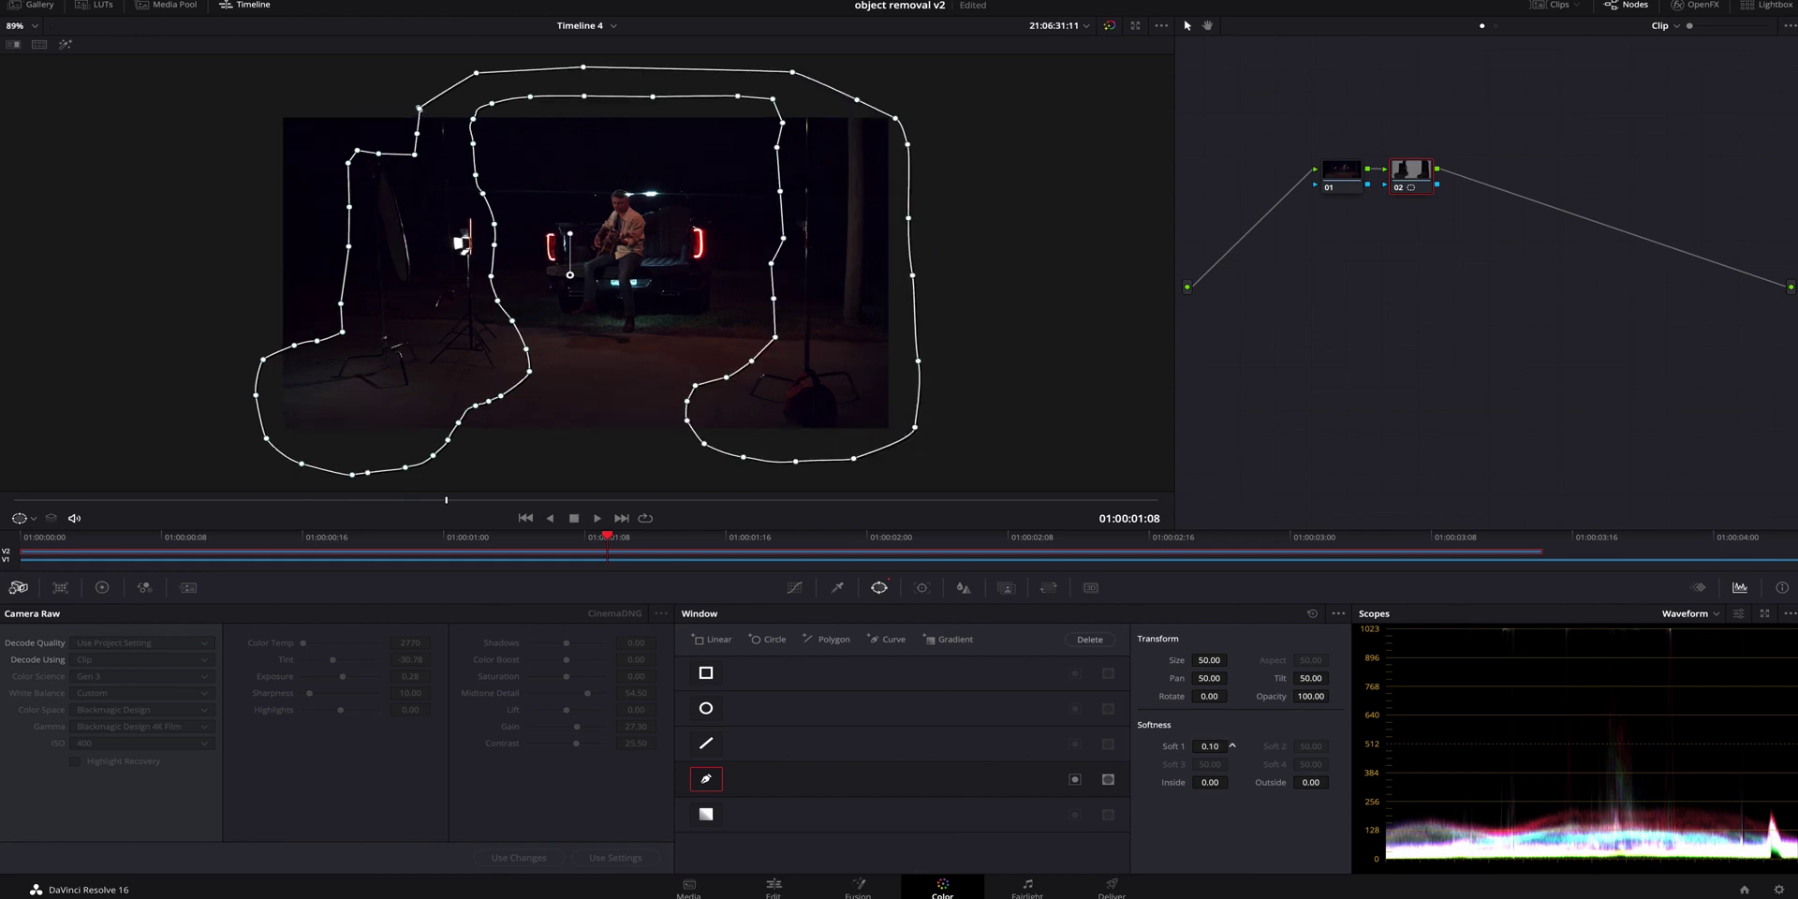
Add an alpha output, invert the mask, soften it to 7.10, and reshape one point.
right_click(1499, 278)
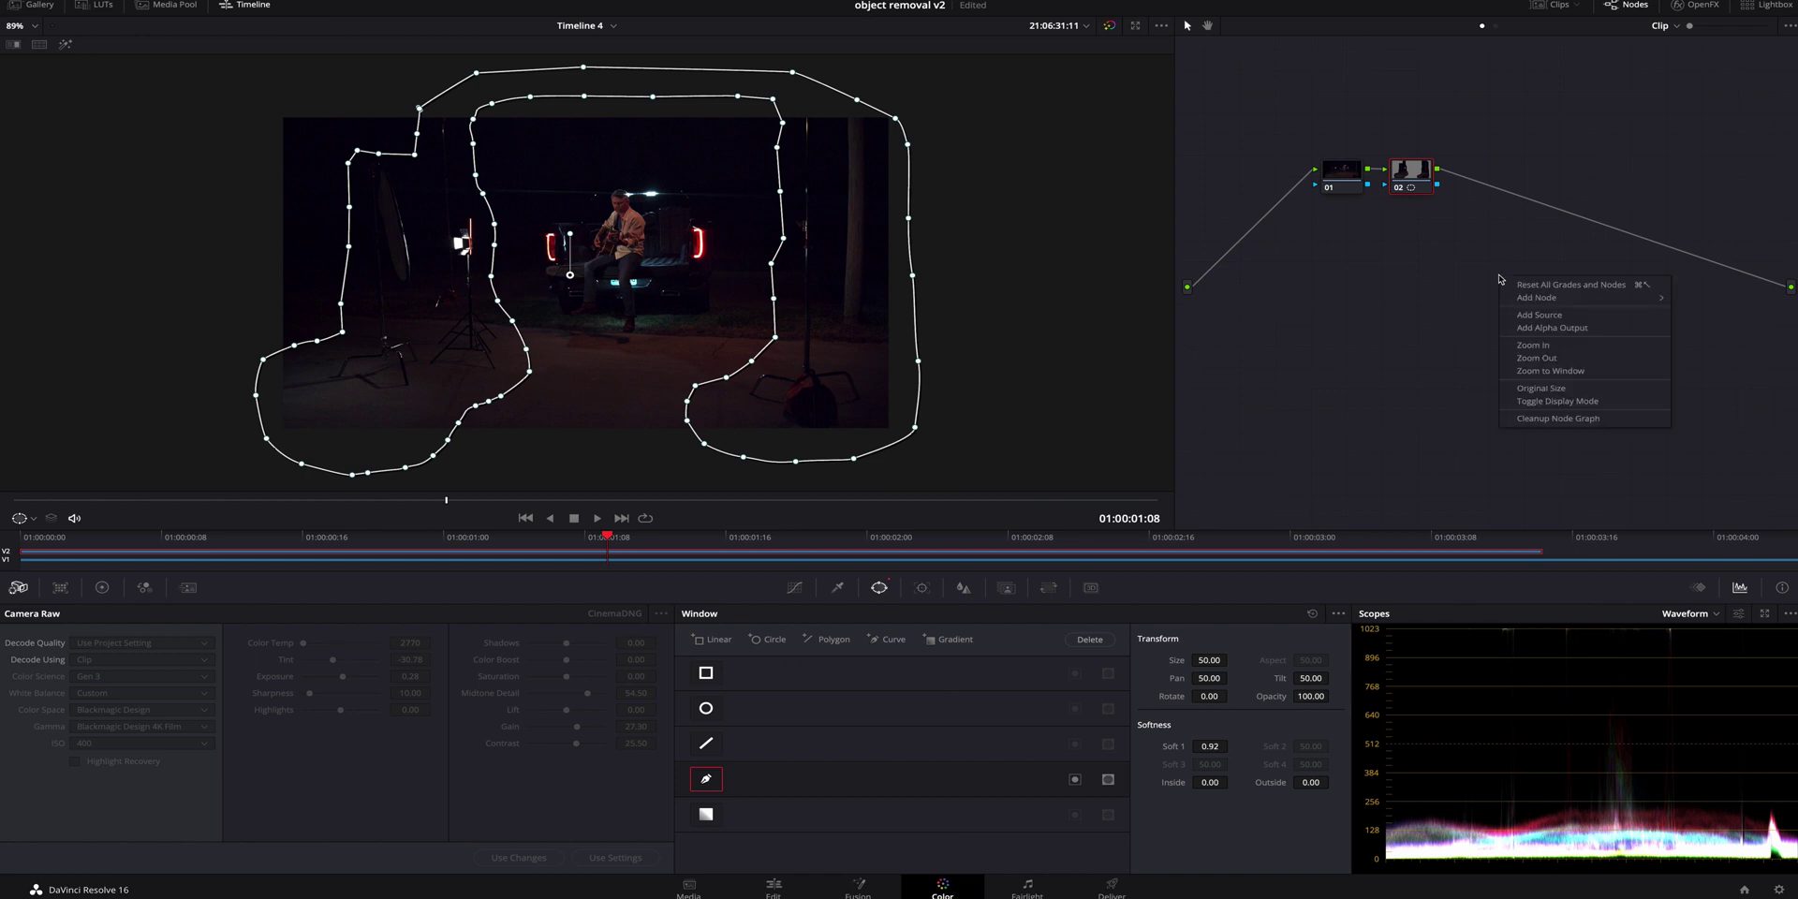
left_click(1536, 329)
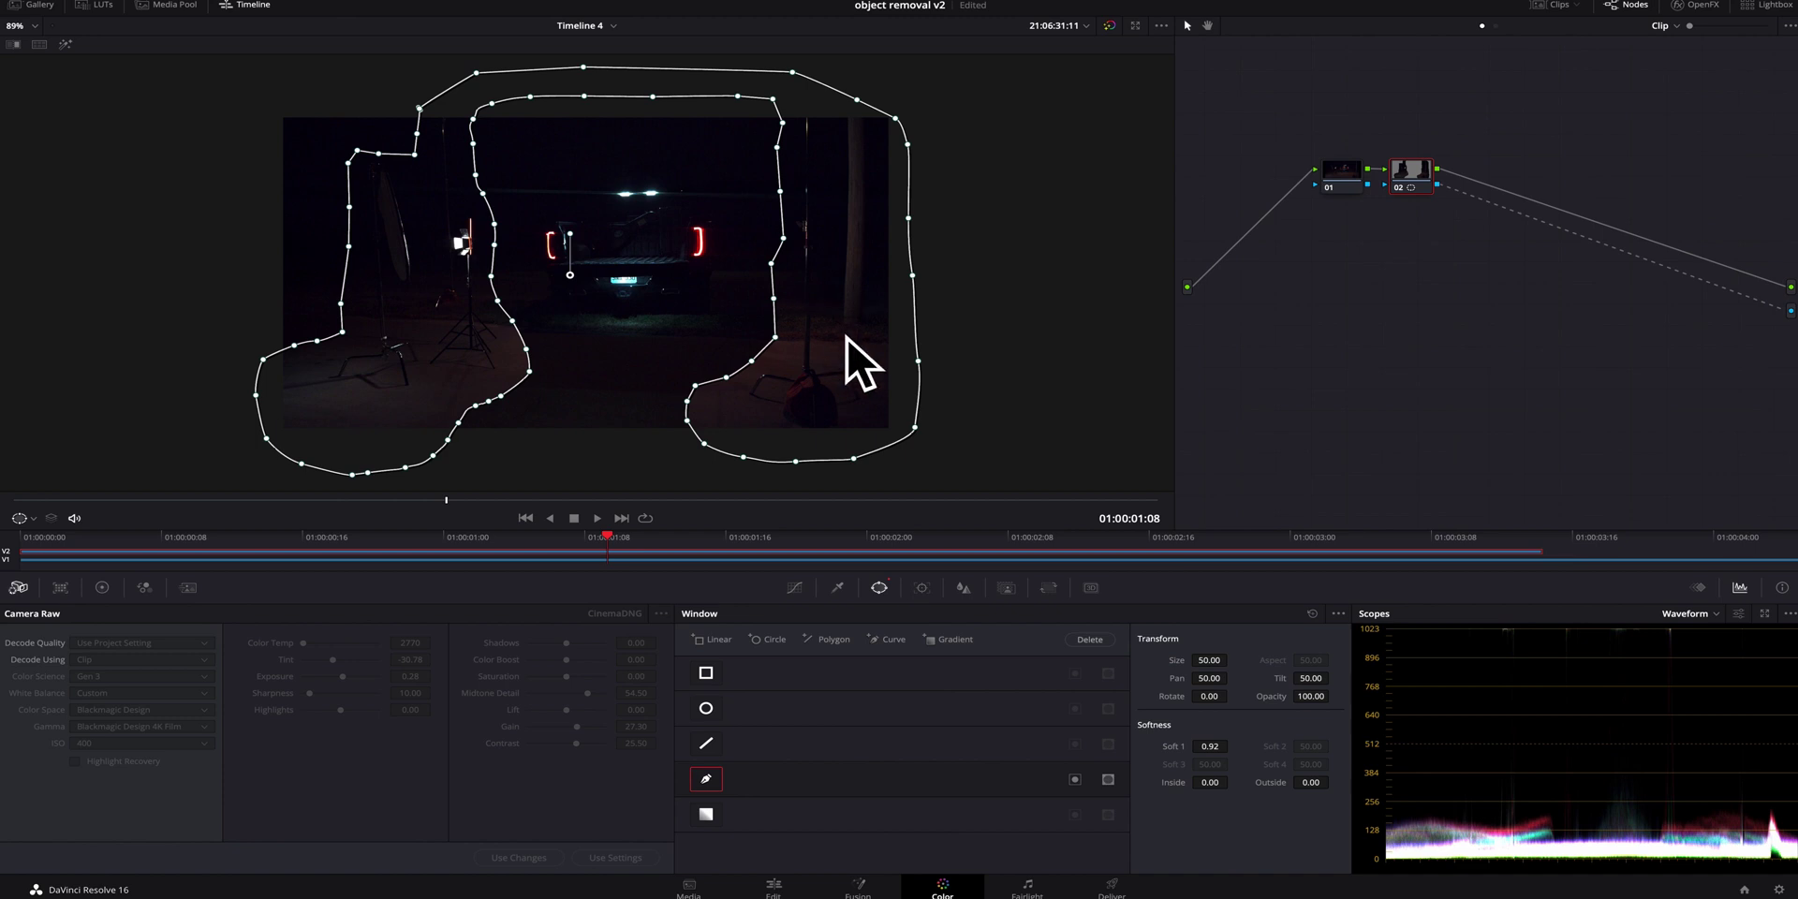
left_click(1075, 780)
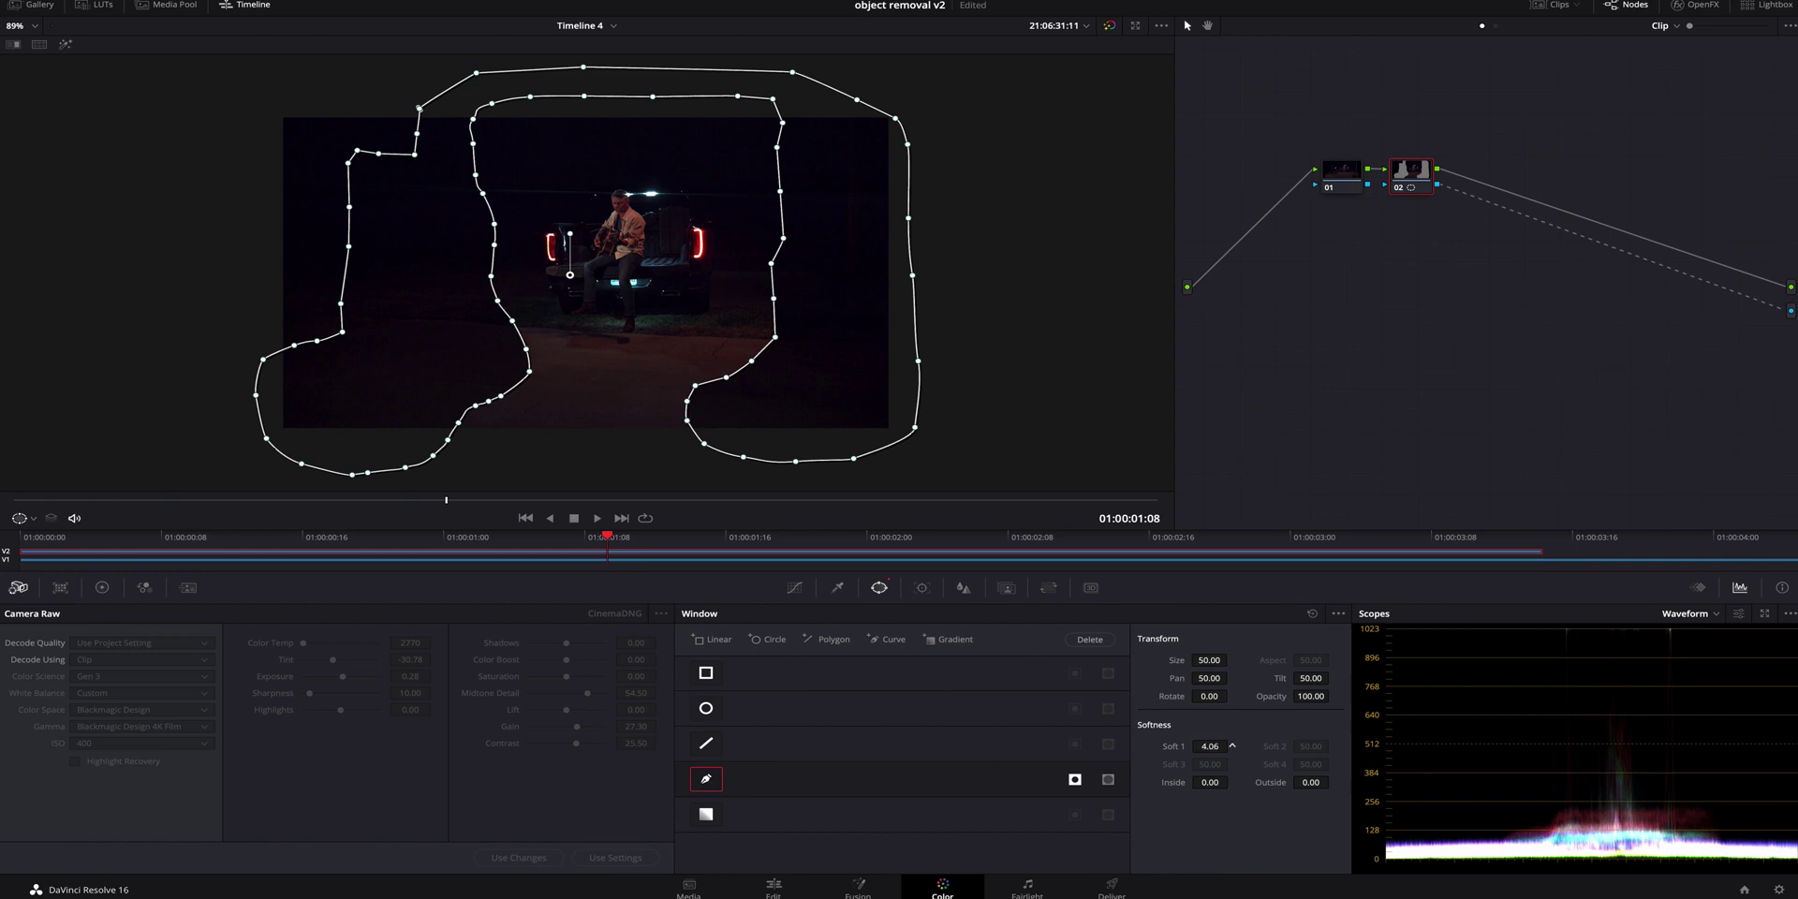
left_click_drag(1233, 745, 1232, 745)
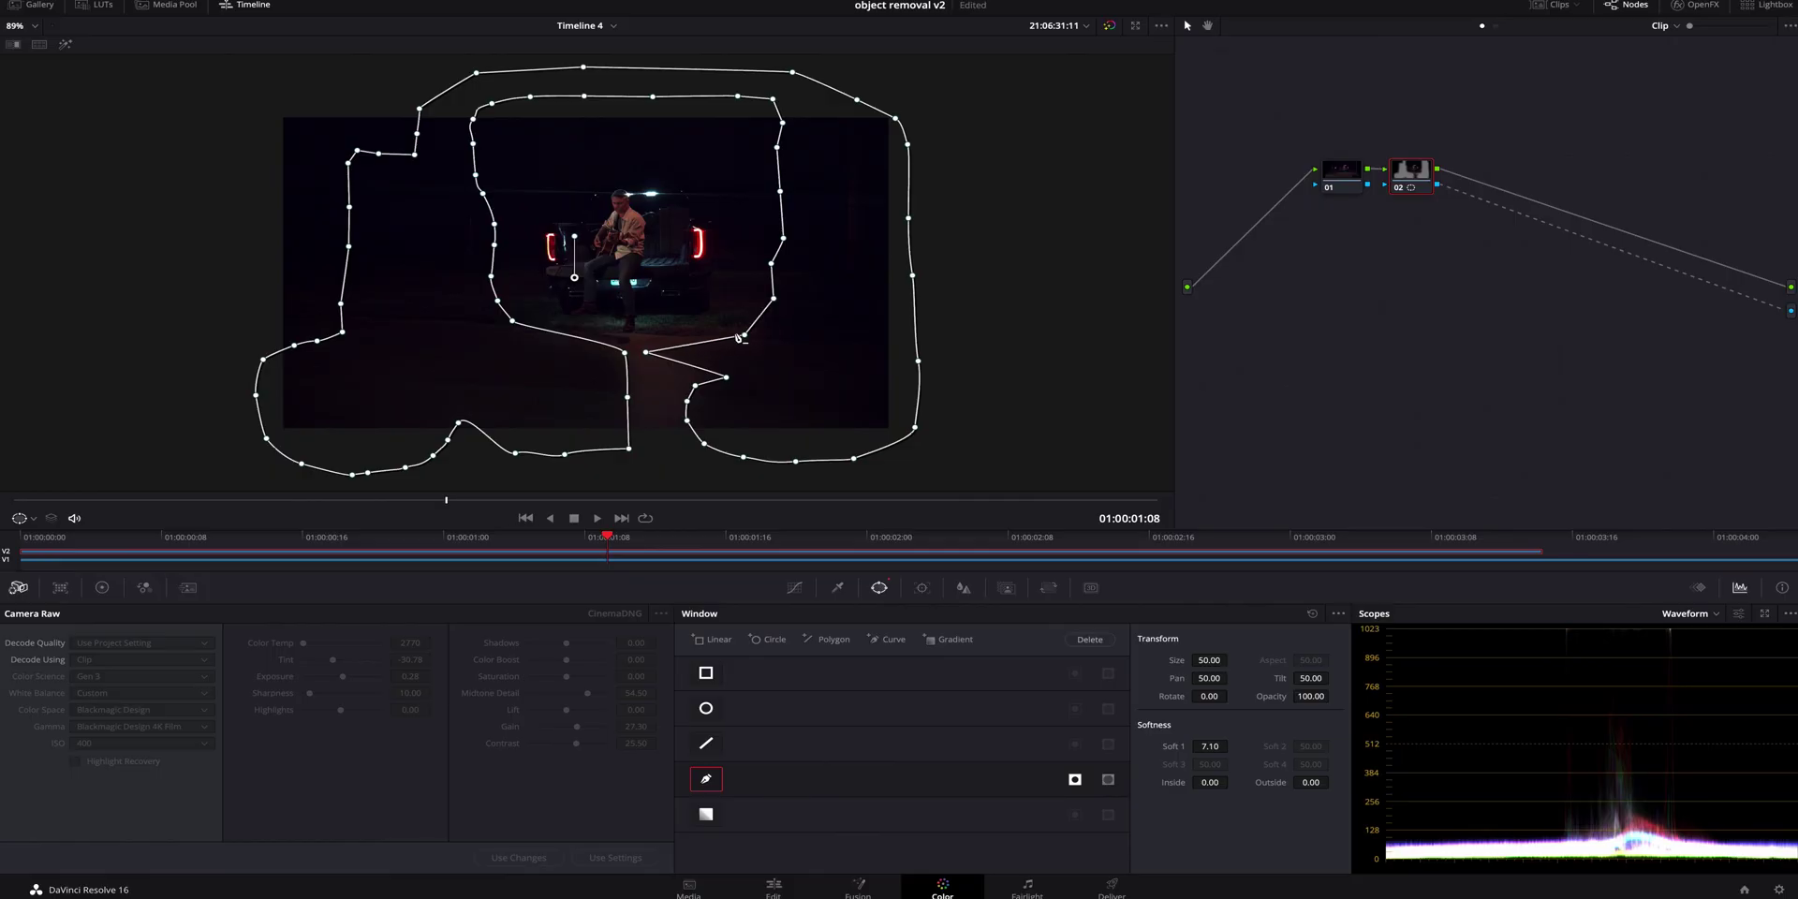
left_click_drag(734, 377, 611, 372)
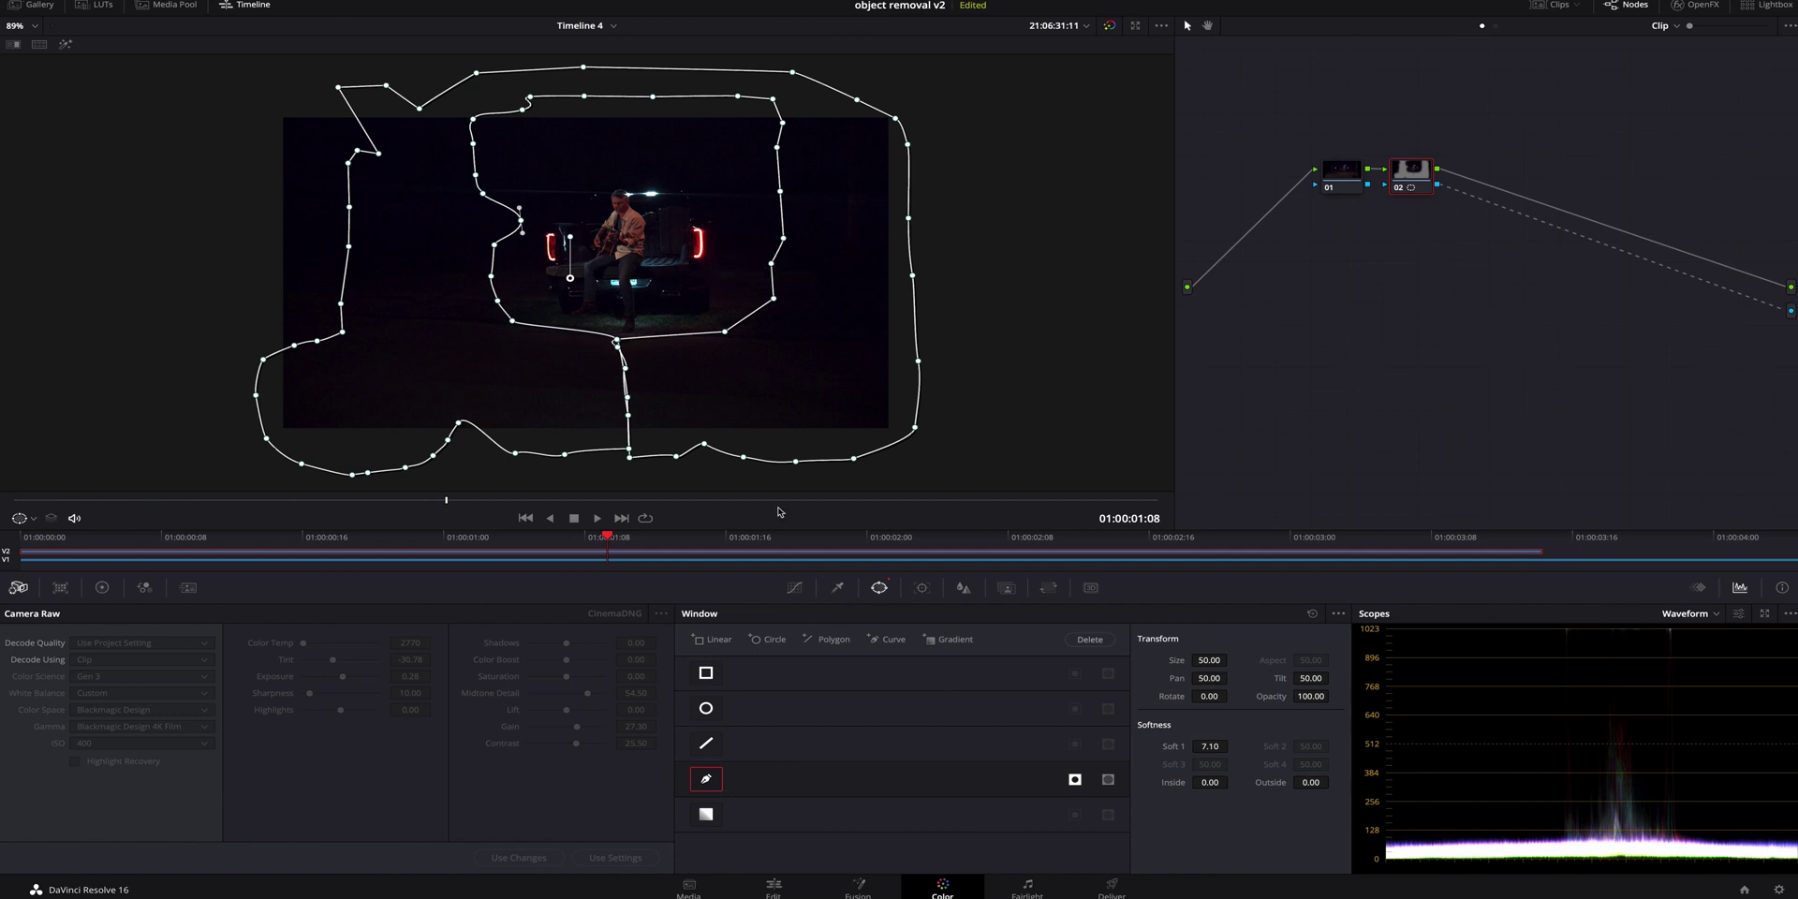
Visit the Edit page, then back on Color delete the masked node 02.
left_click(796, 890)
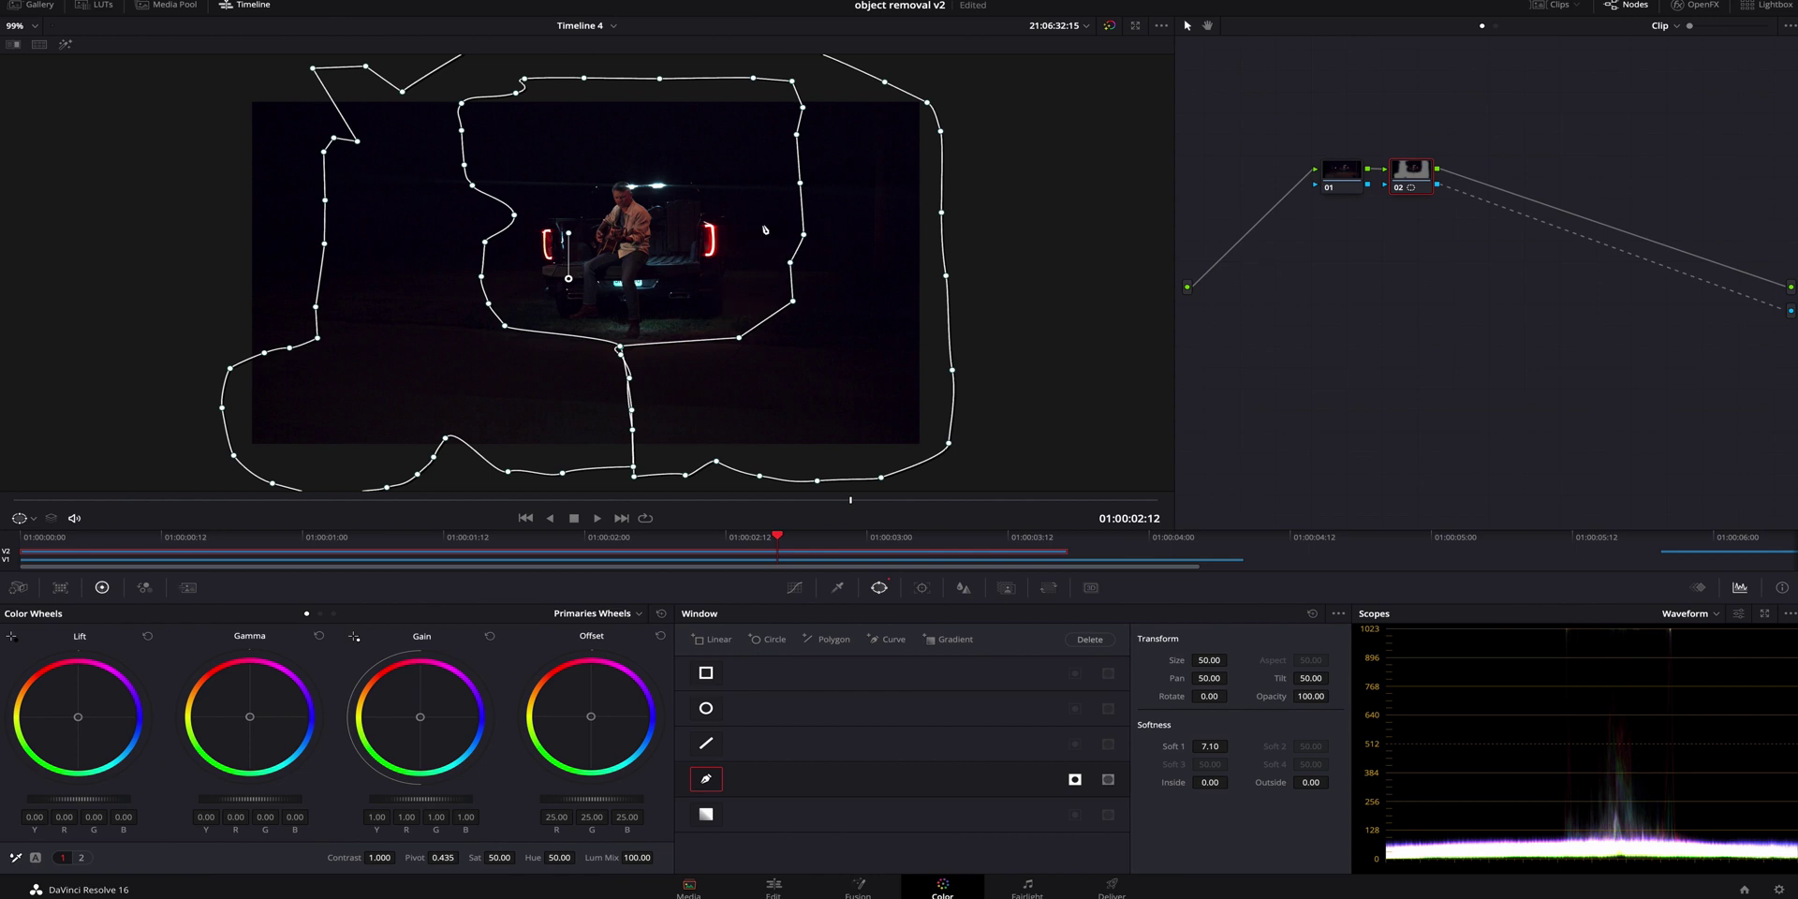
key("Delete")
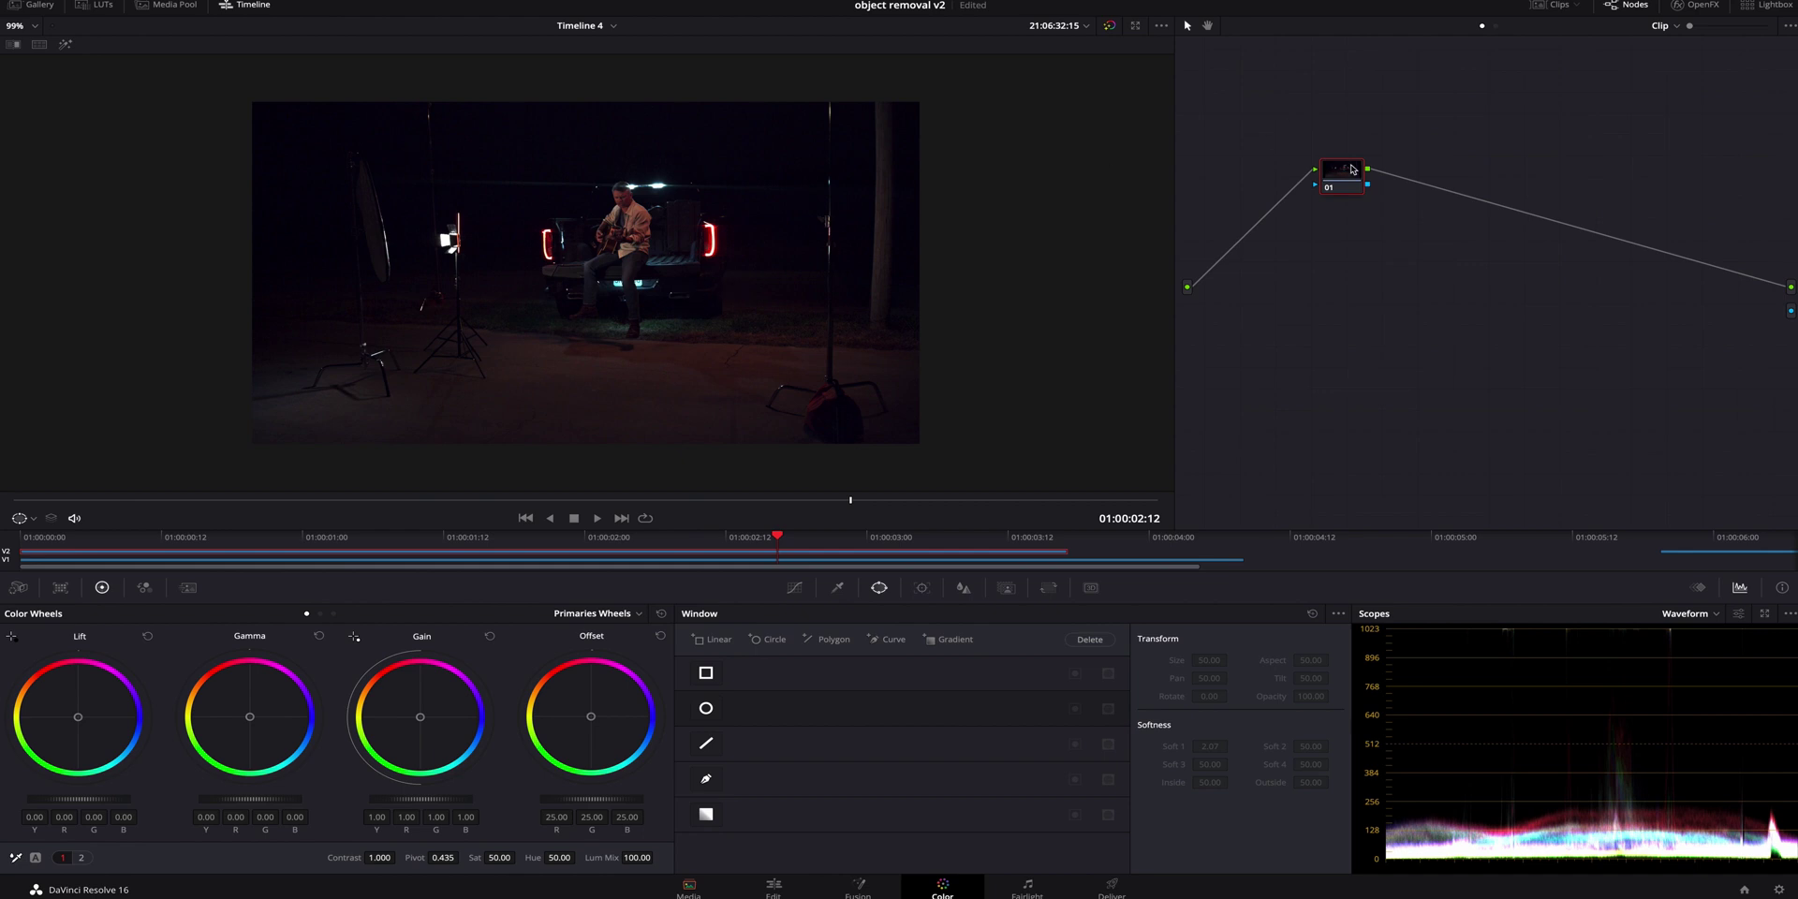
Add a serial node and draw a closed curve mask around the right light stand.
key("alt+s")
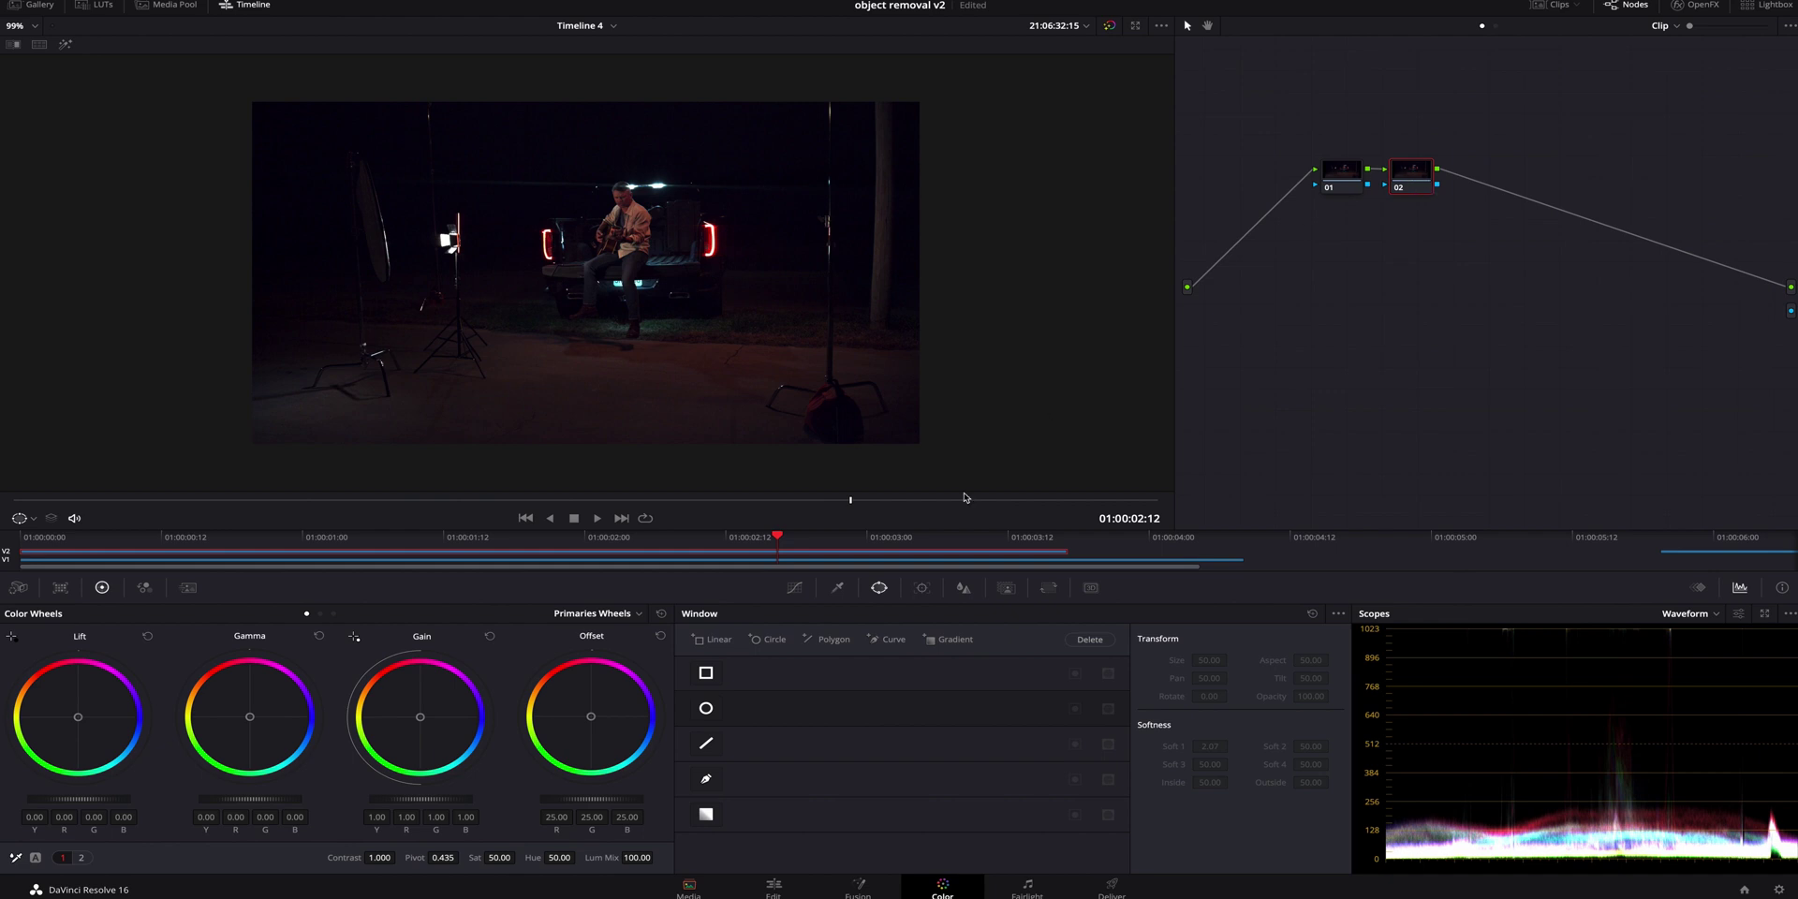
left_click(705, 781)
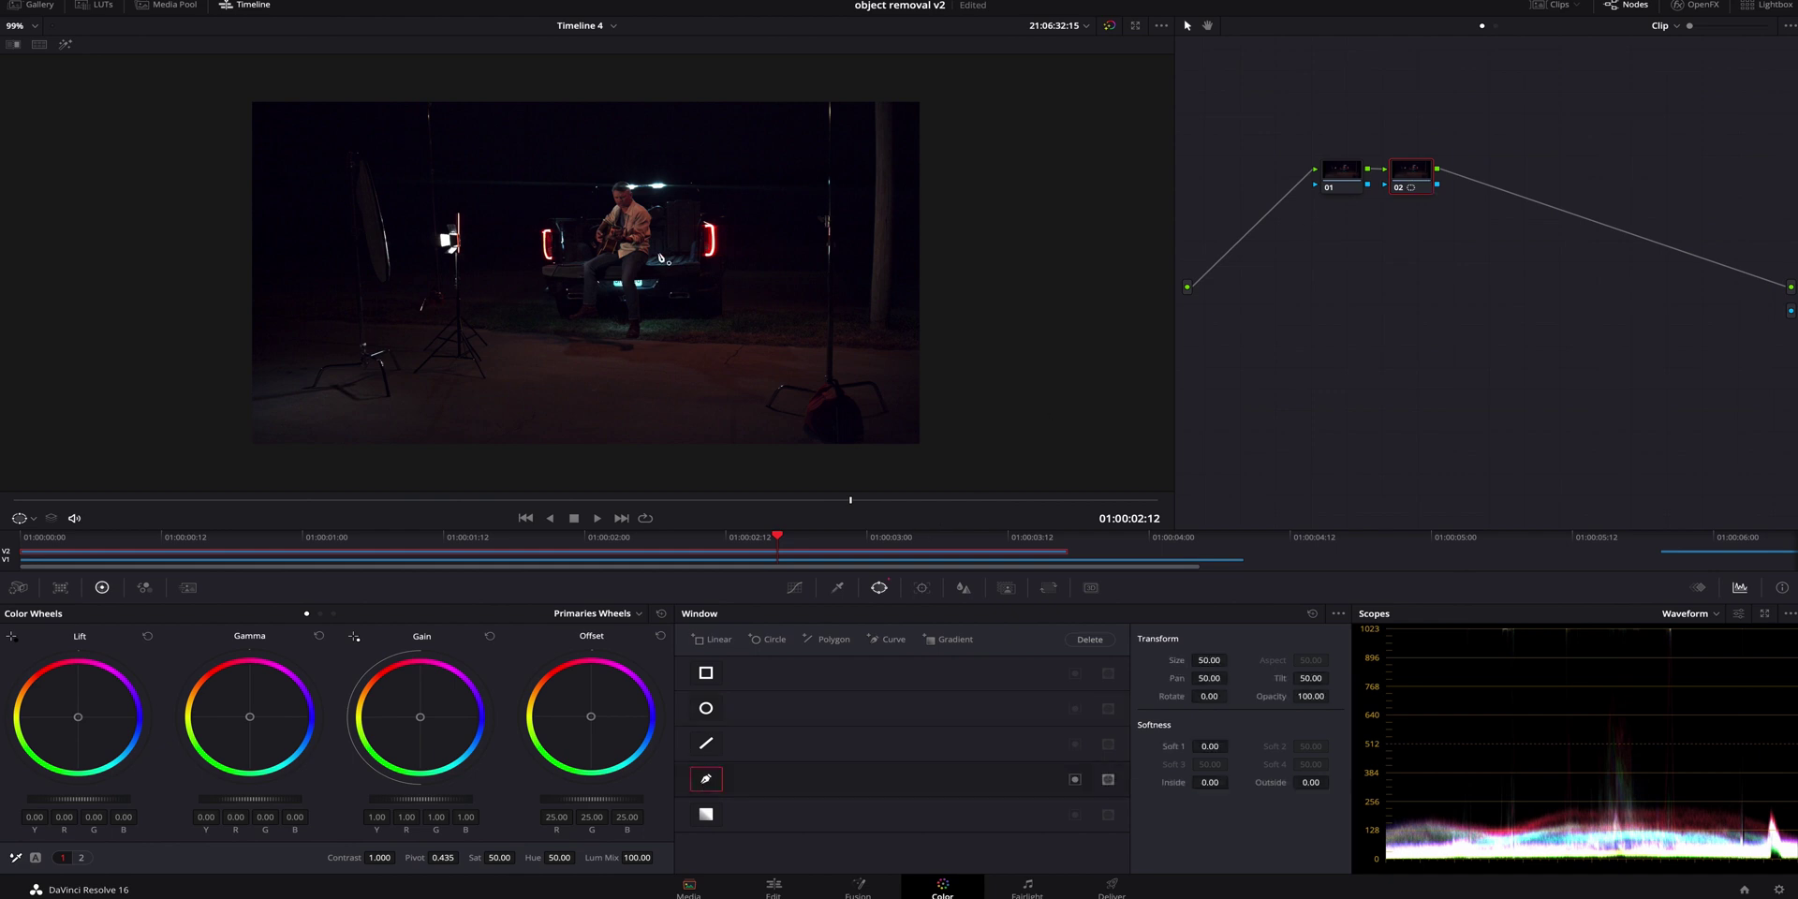
left_click(802, 88)
left_click(803, 182)
left_click(806, 291)
left_click(793, 347)
left_click(753, 368)
left_click(740, 418)
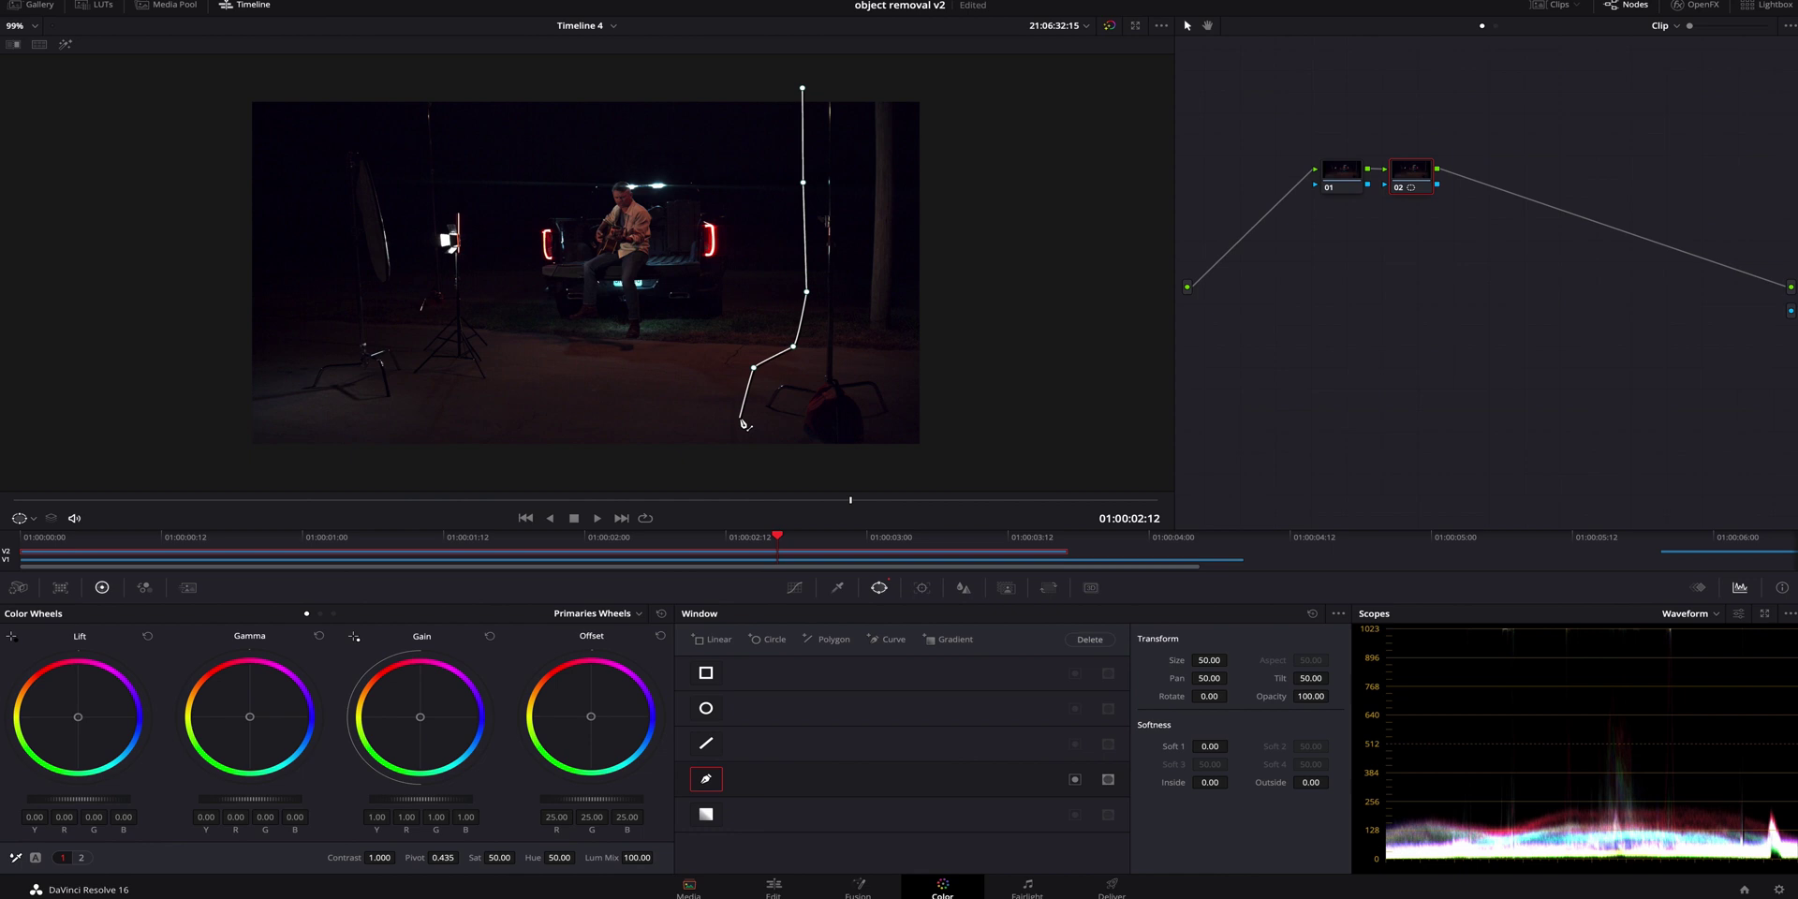
left_click(780, 447)
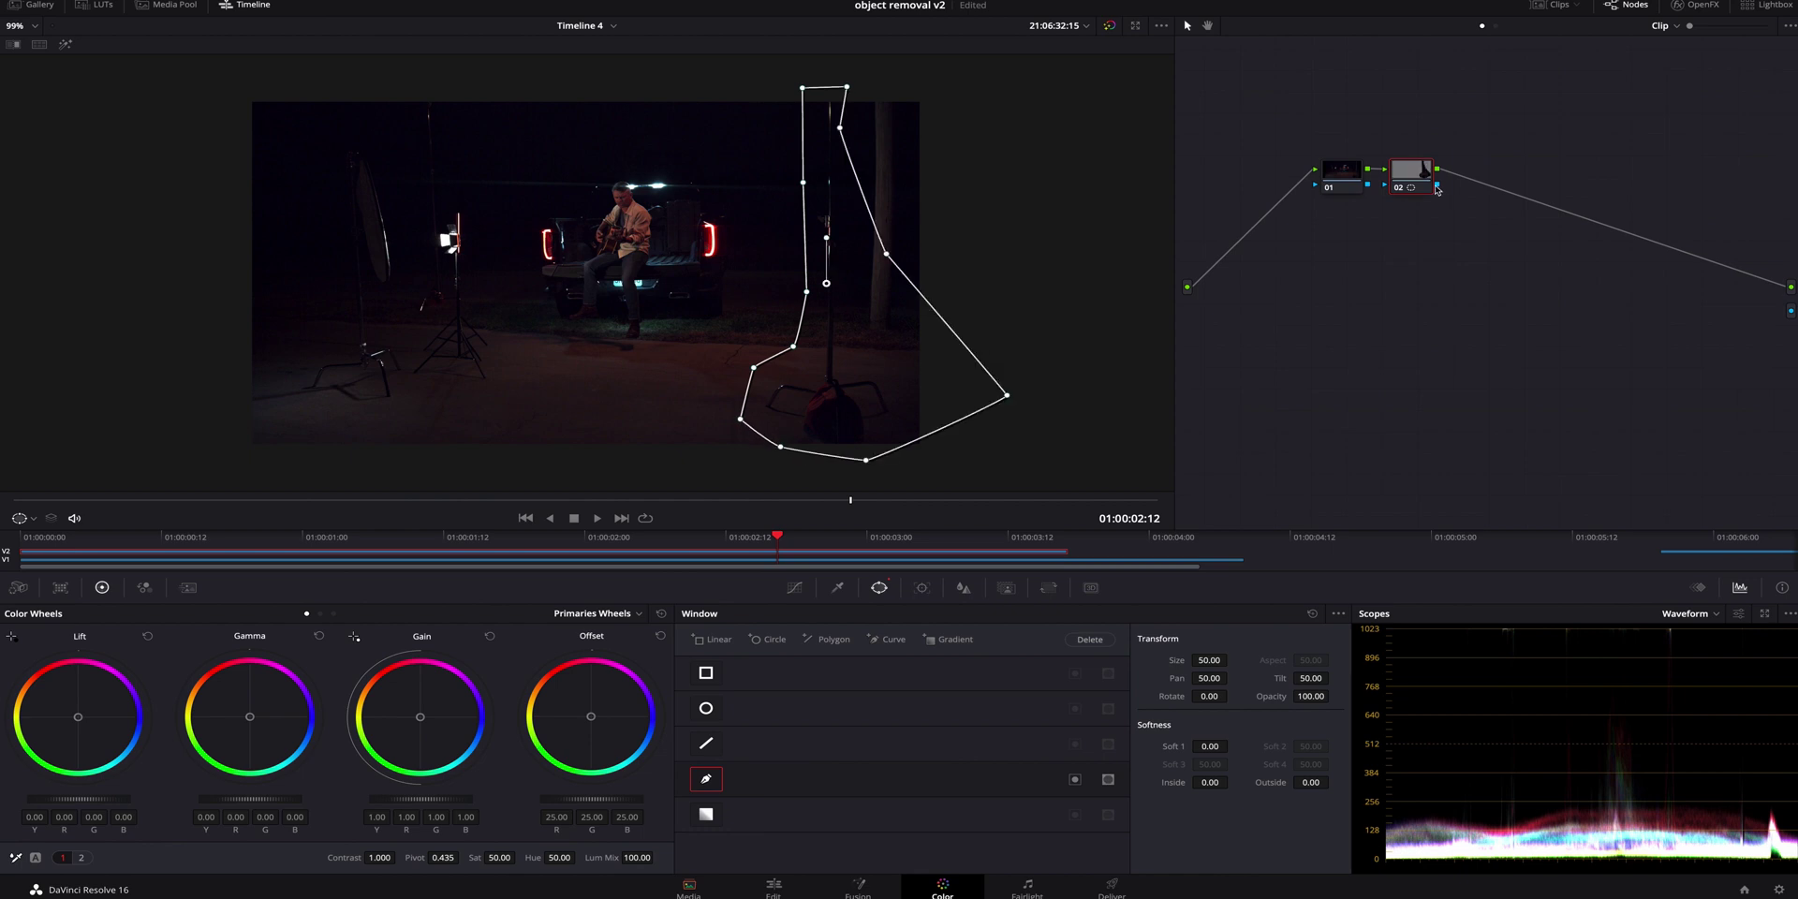
Link the mask's key to the alpha output, invert it, and set Soft 1 to 12.20.
left_click_drag(1438, 189, 1790, 310)
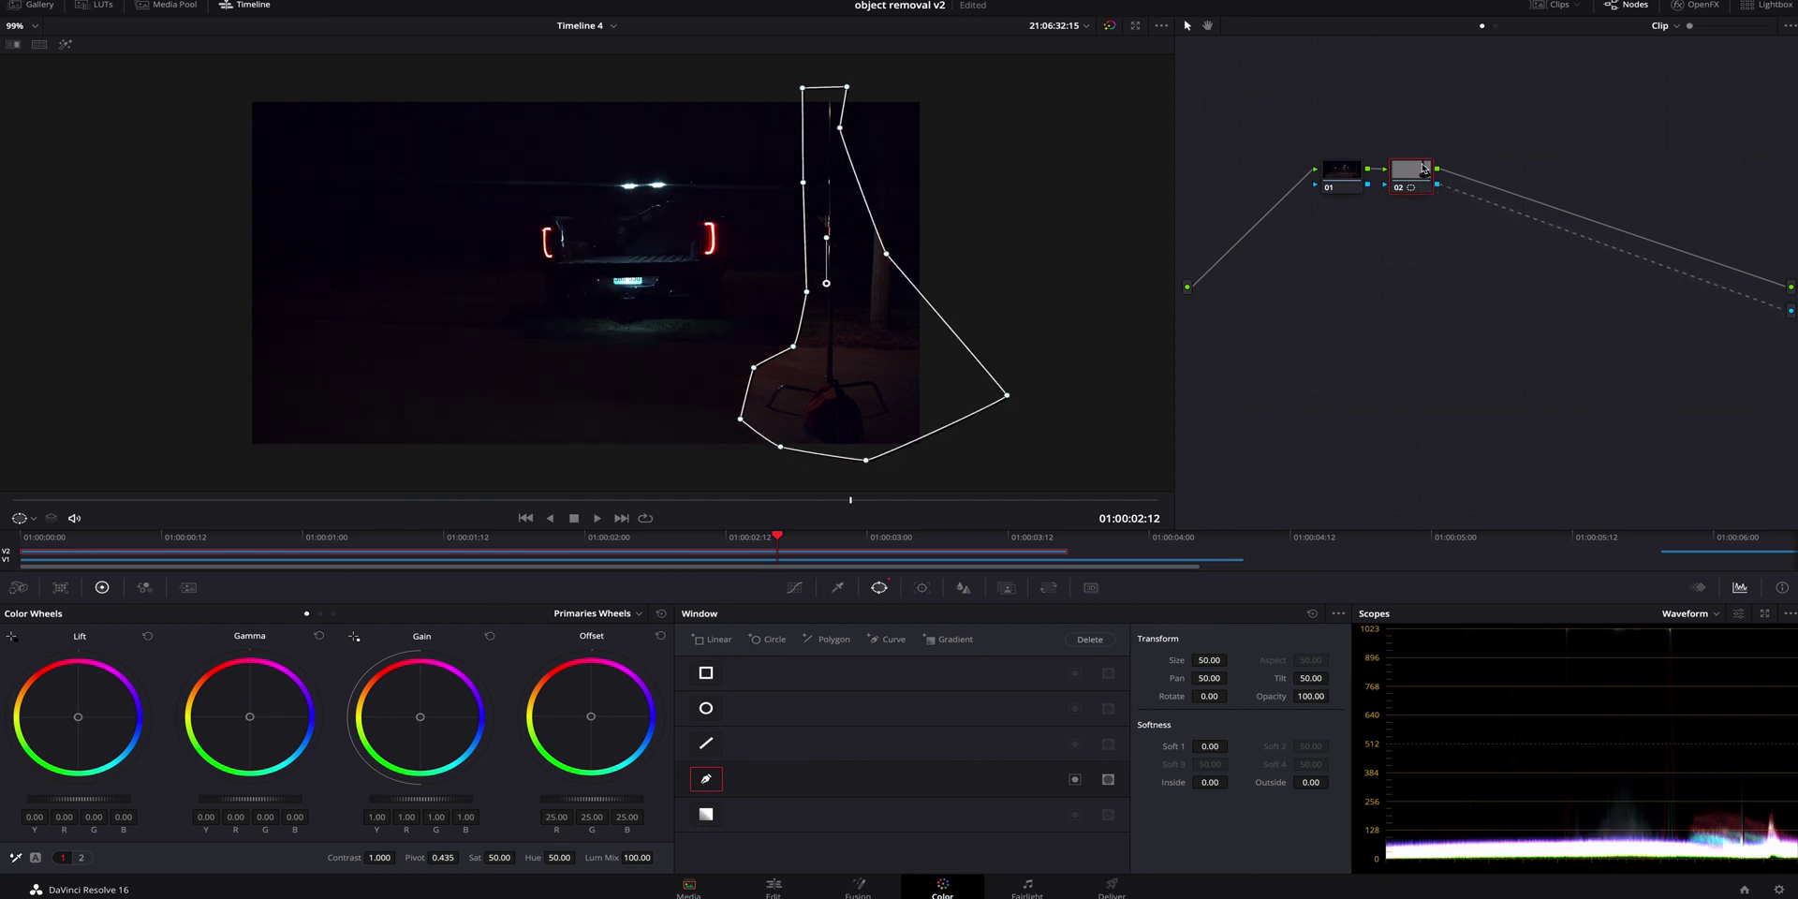
left_click(1075, 779)
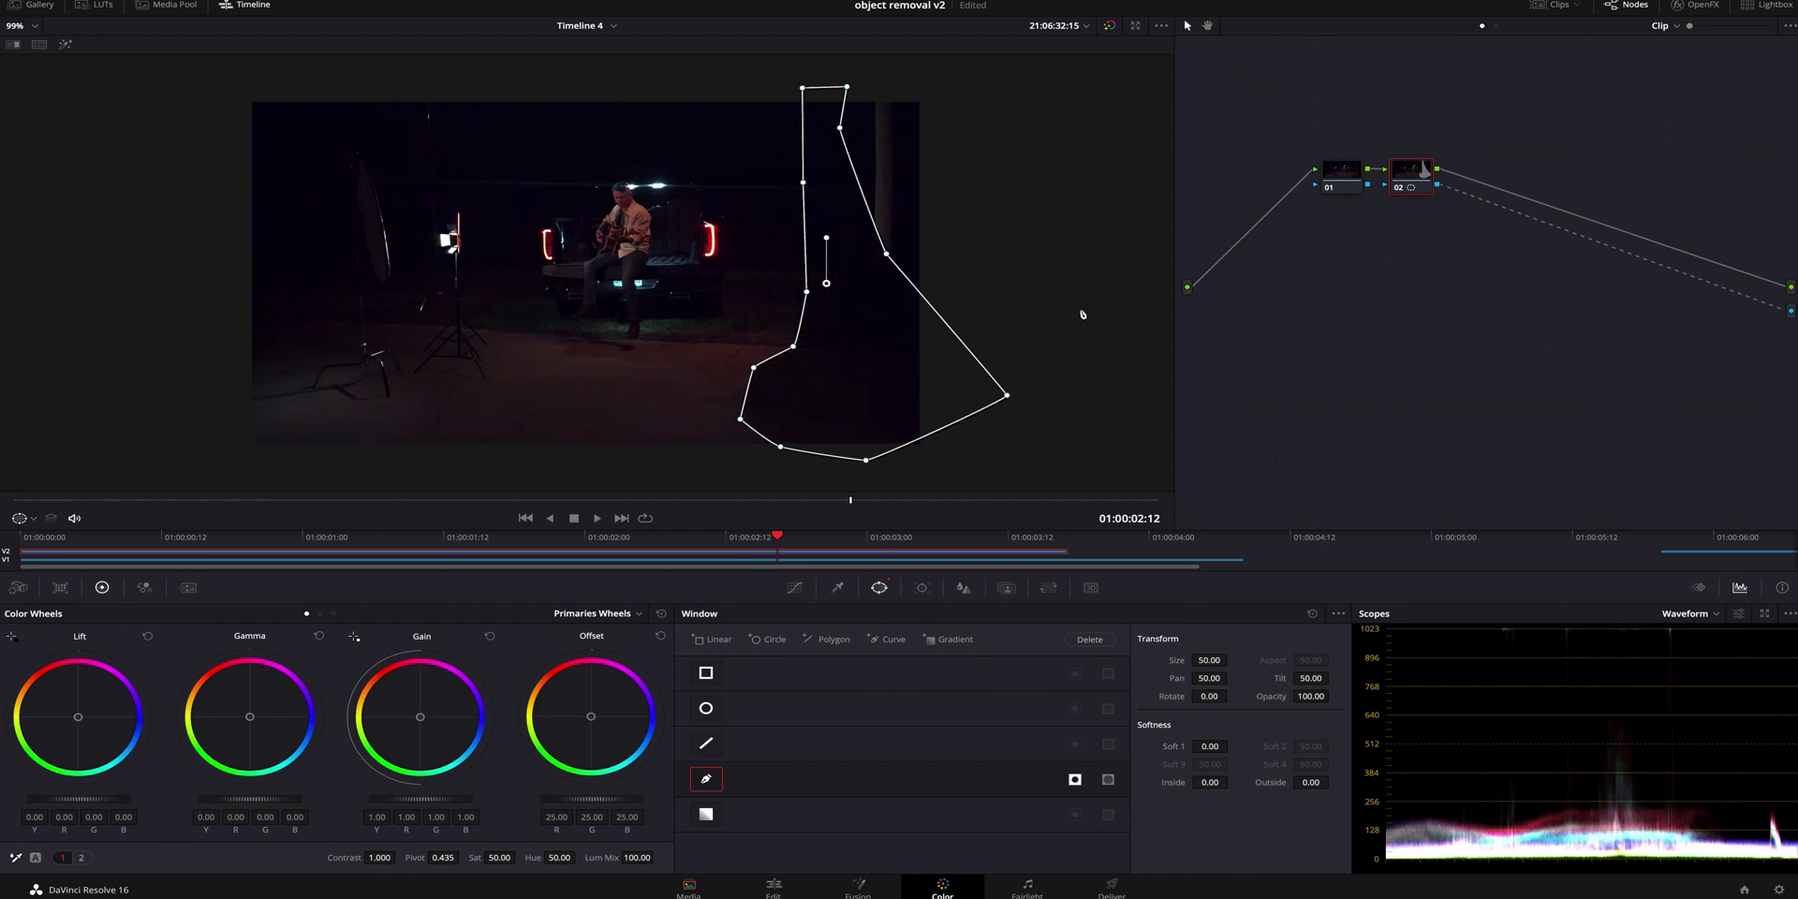
left_click_drag(1210, 746, 1232, 746)
key("ctrl+z")
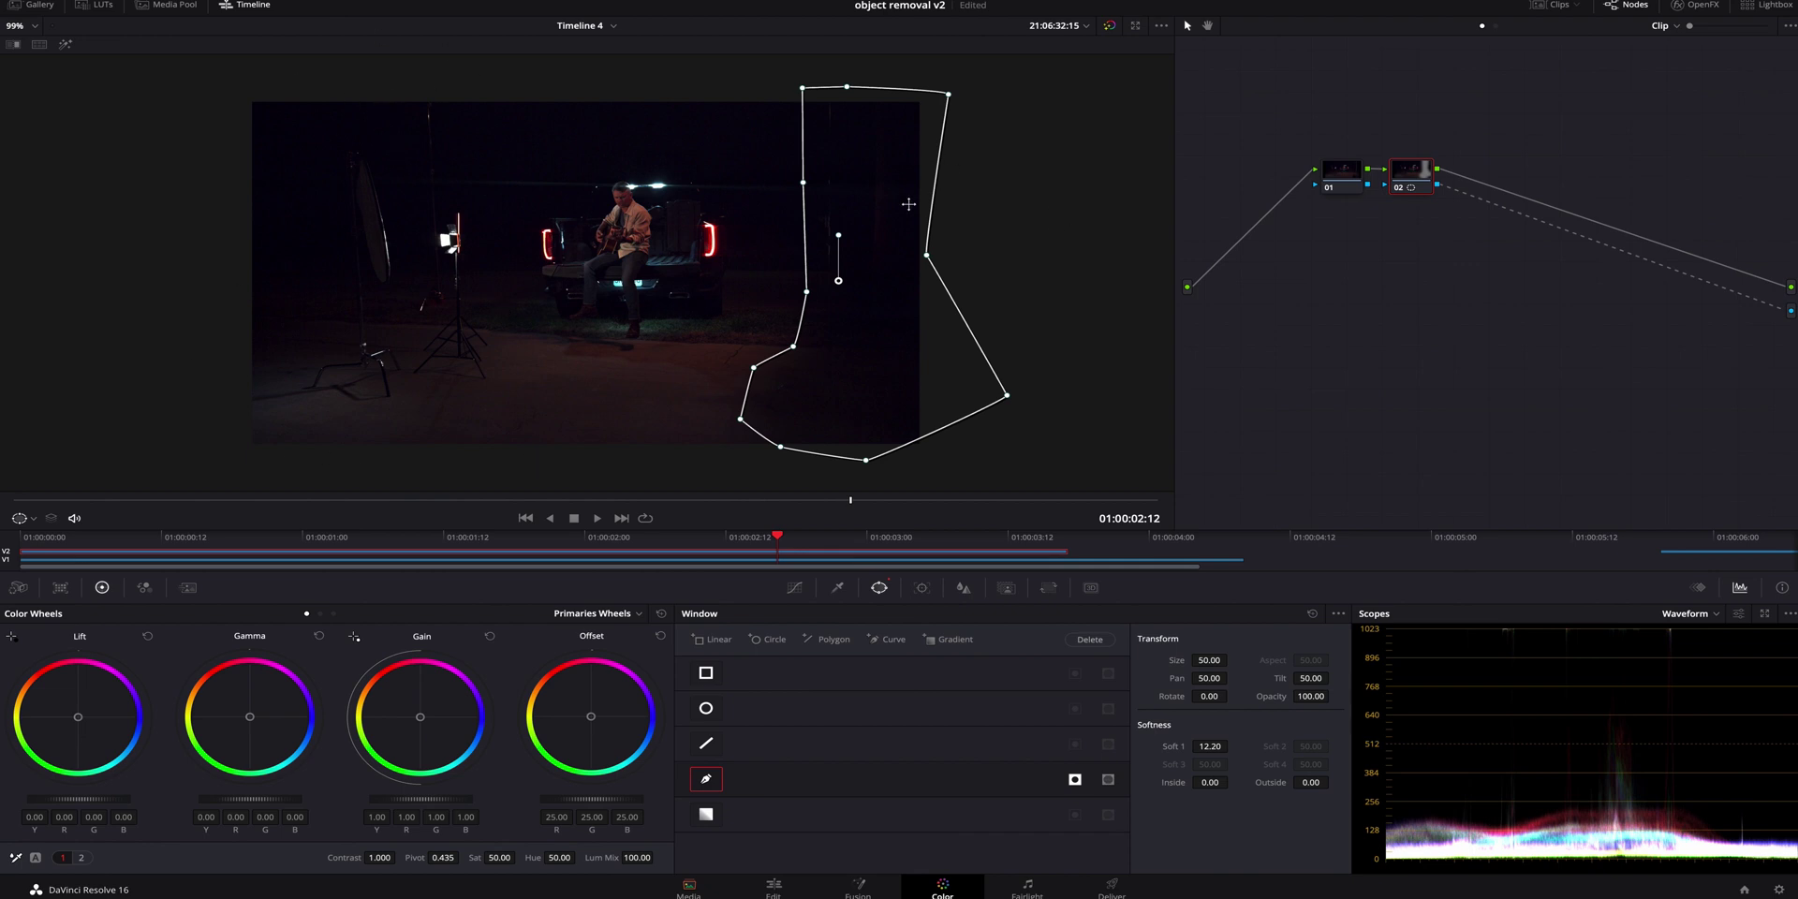
Add a parallel node off node 02 and select the Curve window.
right_click(1418, 178)
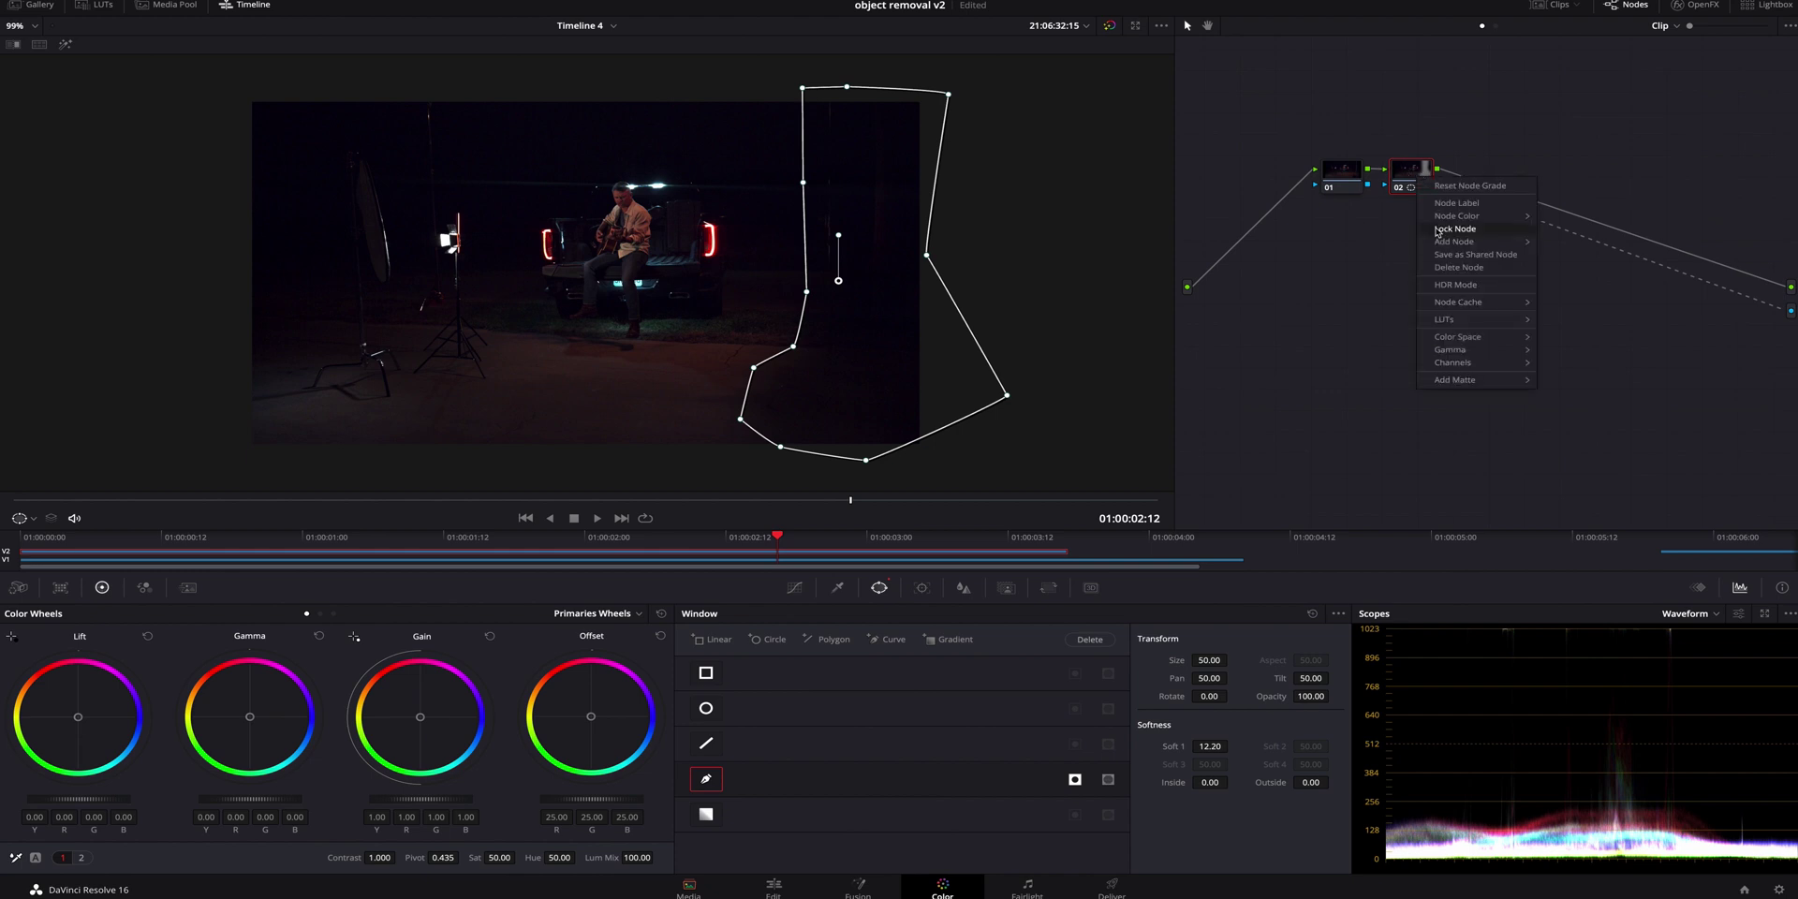
mouse_move(1479, 241)
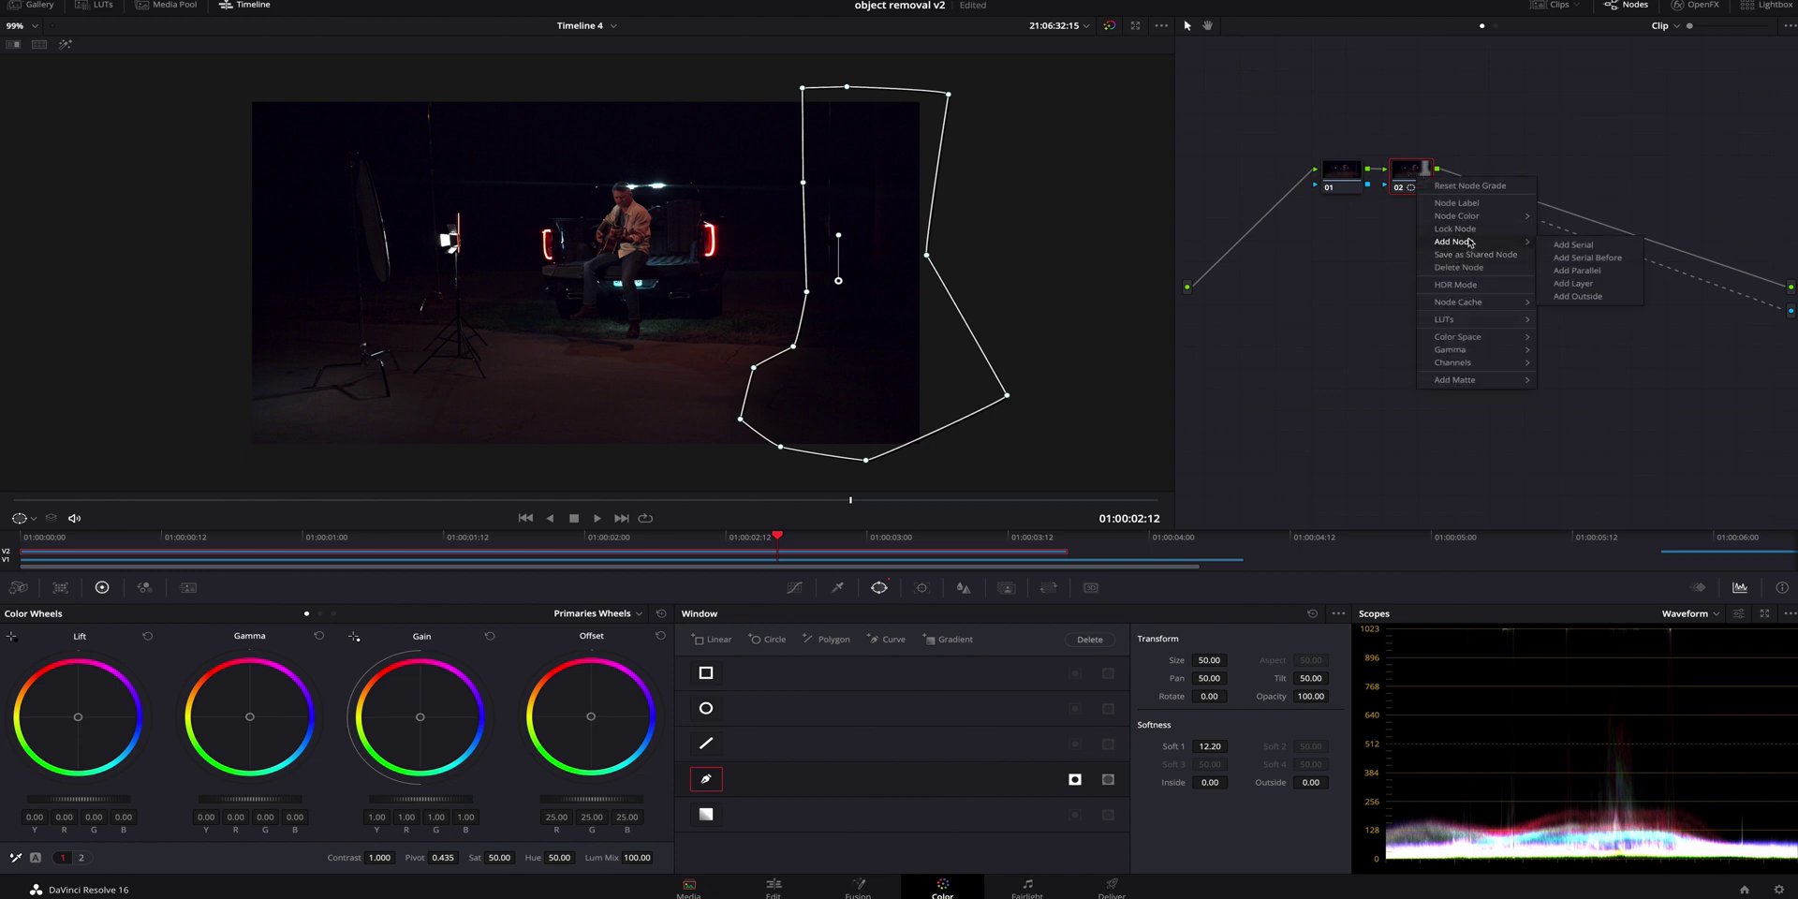
left_click(1577, 269)
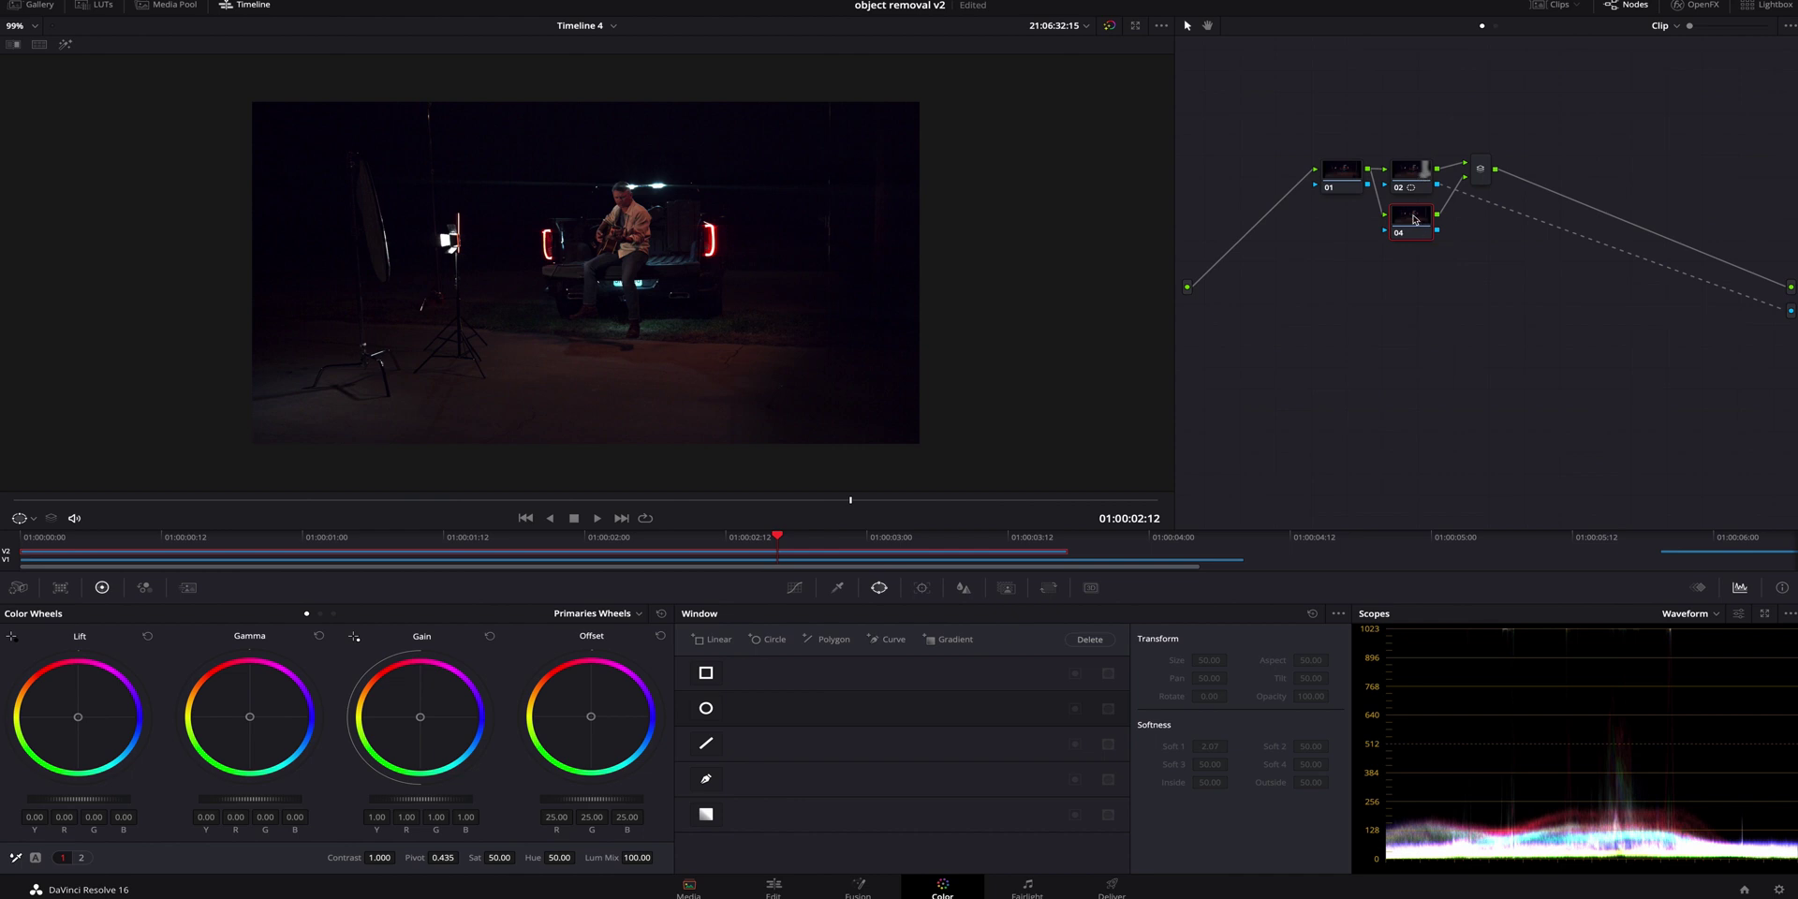
left_click(717, 785)
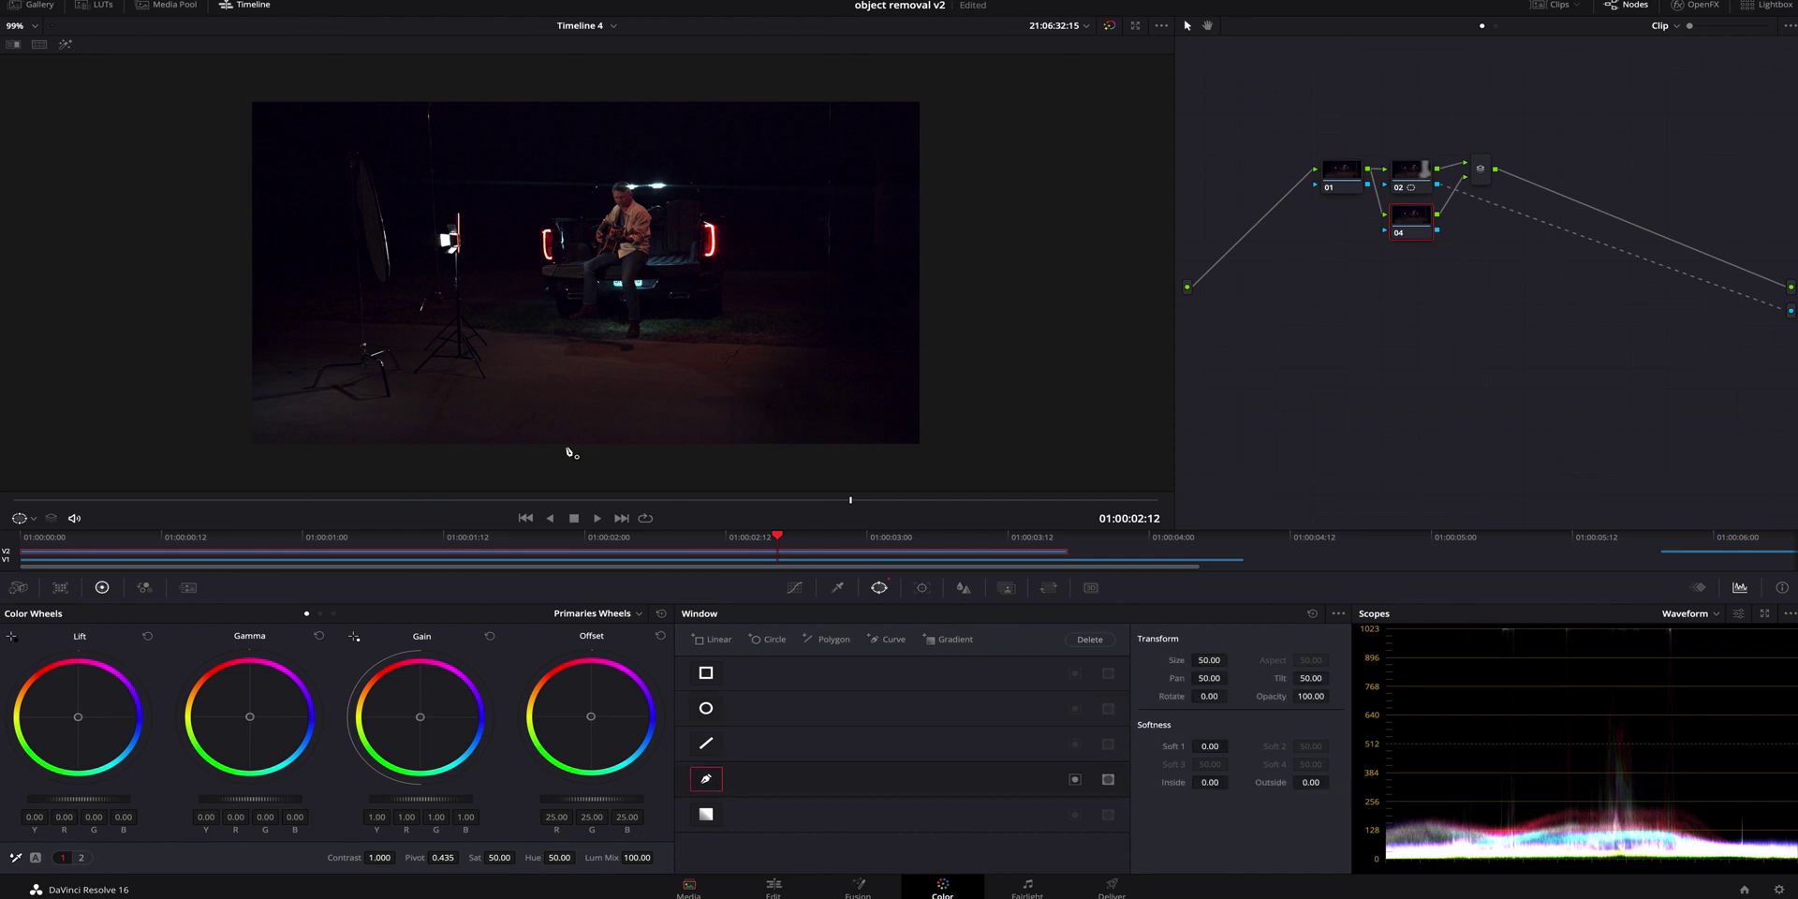
Outline the left reflector and light stand with a closed curve mask.
left_click(478, 87)
left_click(482, 168)
left_click(487, 246)
left_click(486, 345)
left_click(505, 383)
left_click_drag(436, 419, 409, 419)
left_click(256, 438)
left_click(259, 343)
left_click(288, 111)
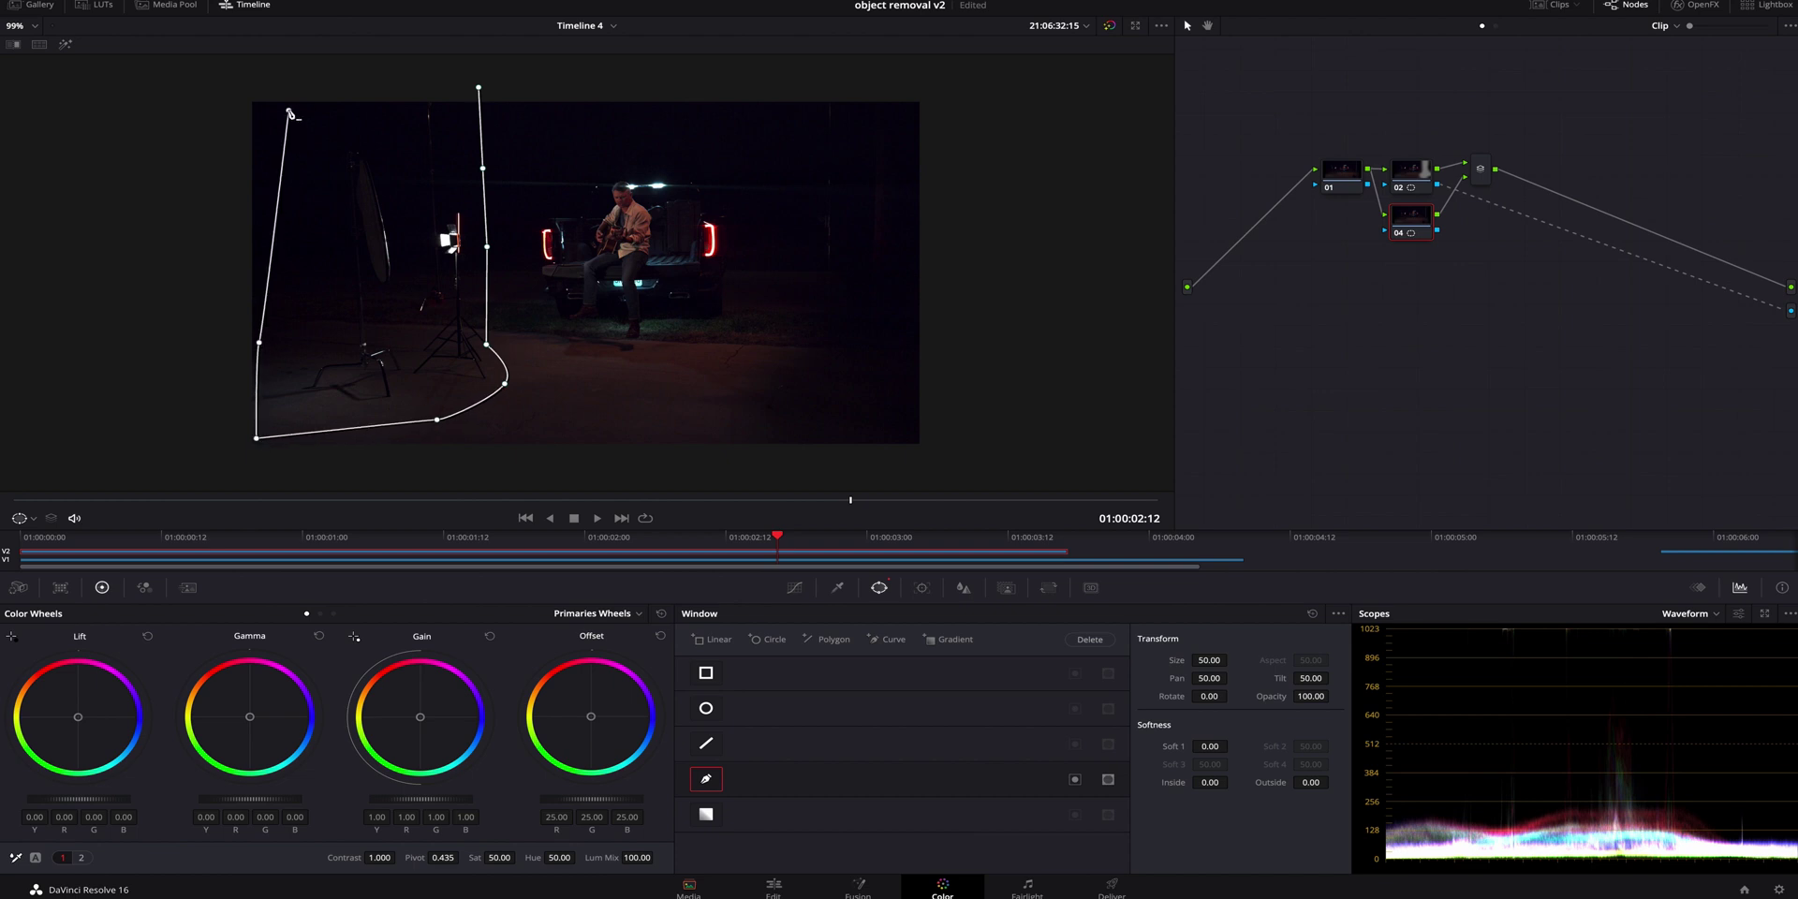
left_click(340, 79)
left_click(479, 86)
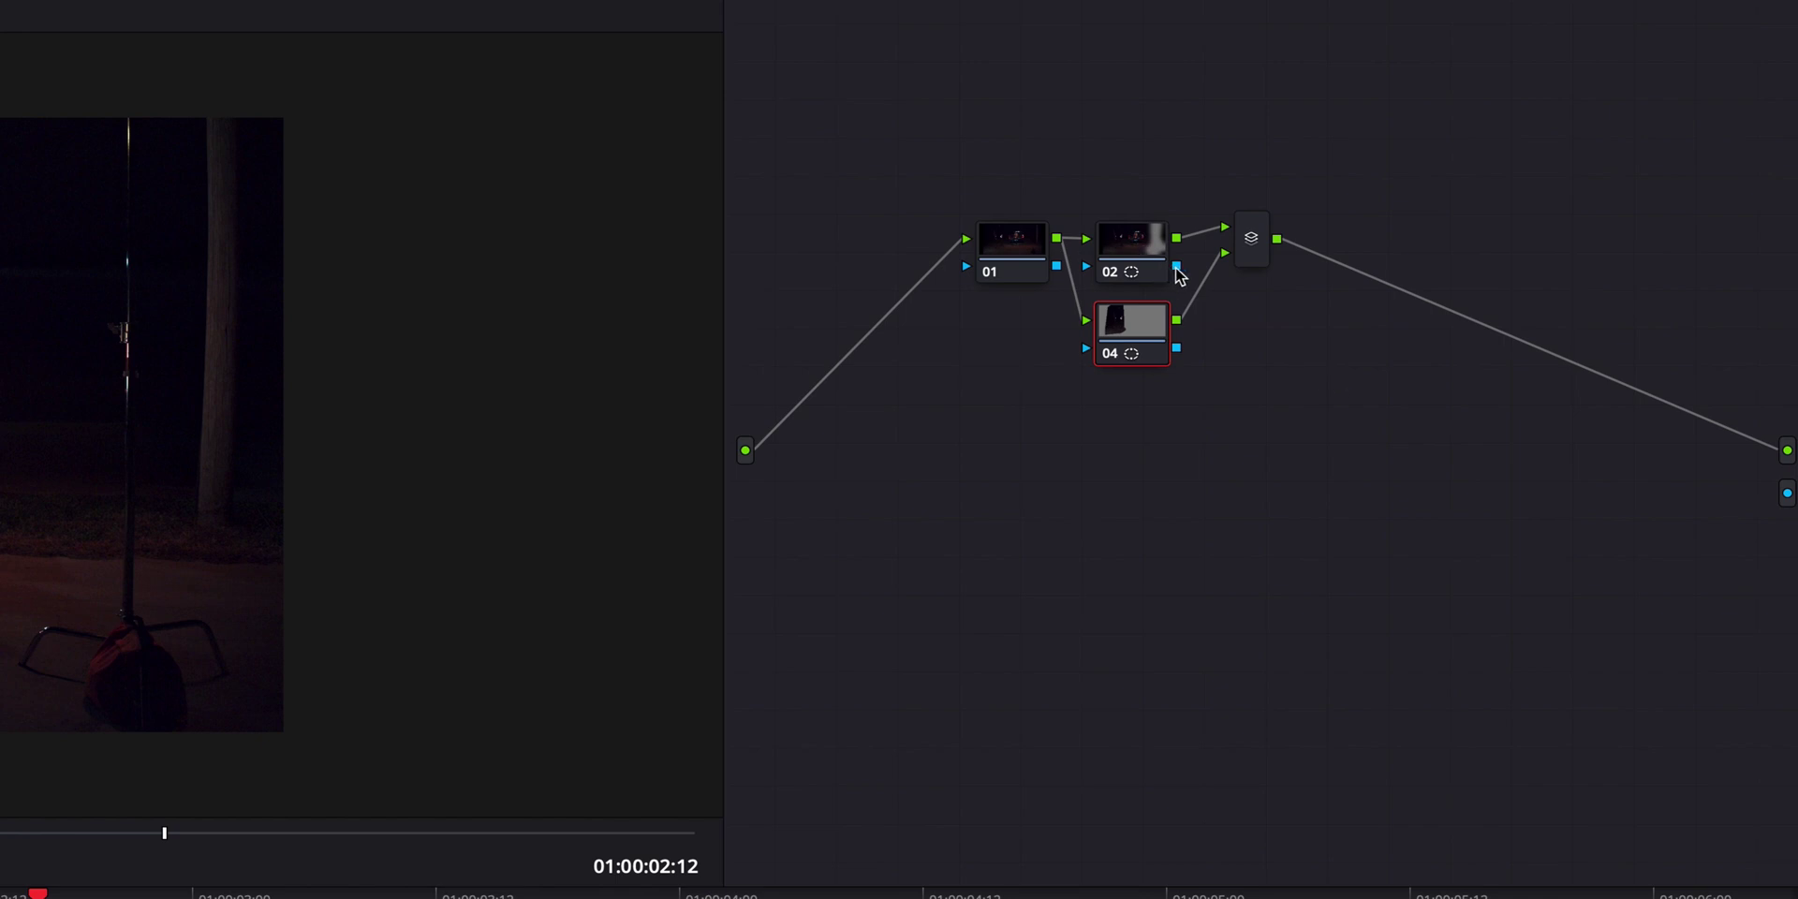
Wire node 04's key to the alpha output, invert and widen the mask, then review in Edit.
left_click_drag(1187, 259, 1088, 356)
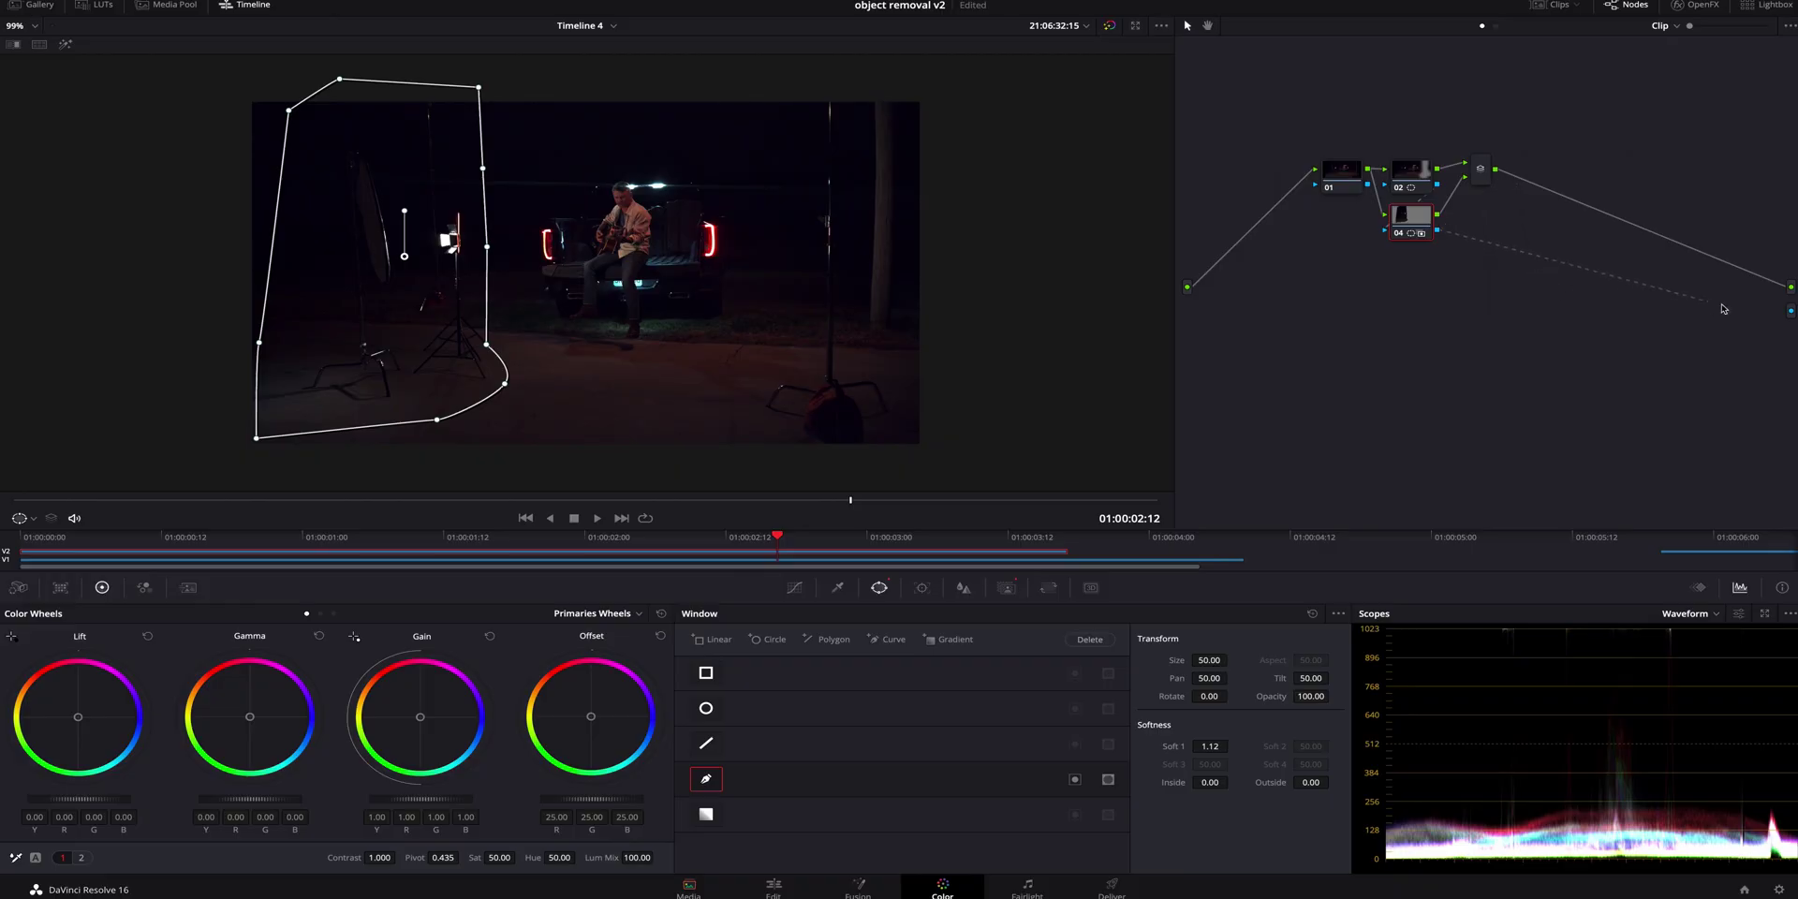
left_click_drag(1723, 308, 1792, 316)
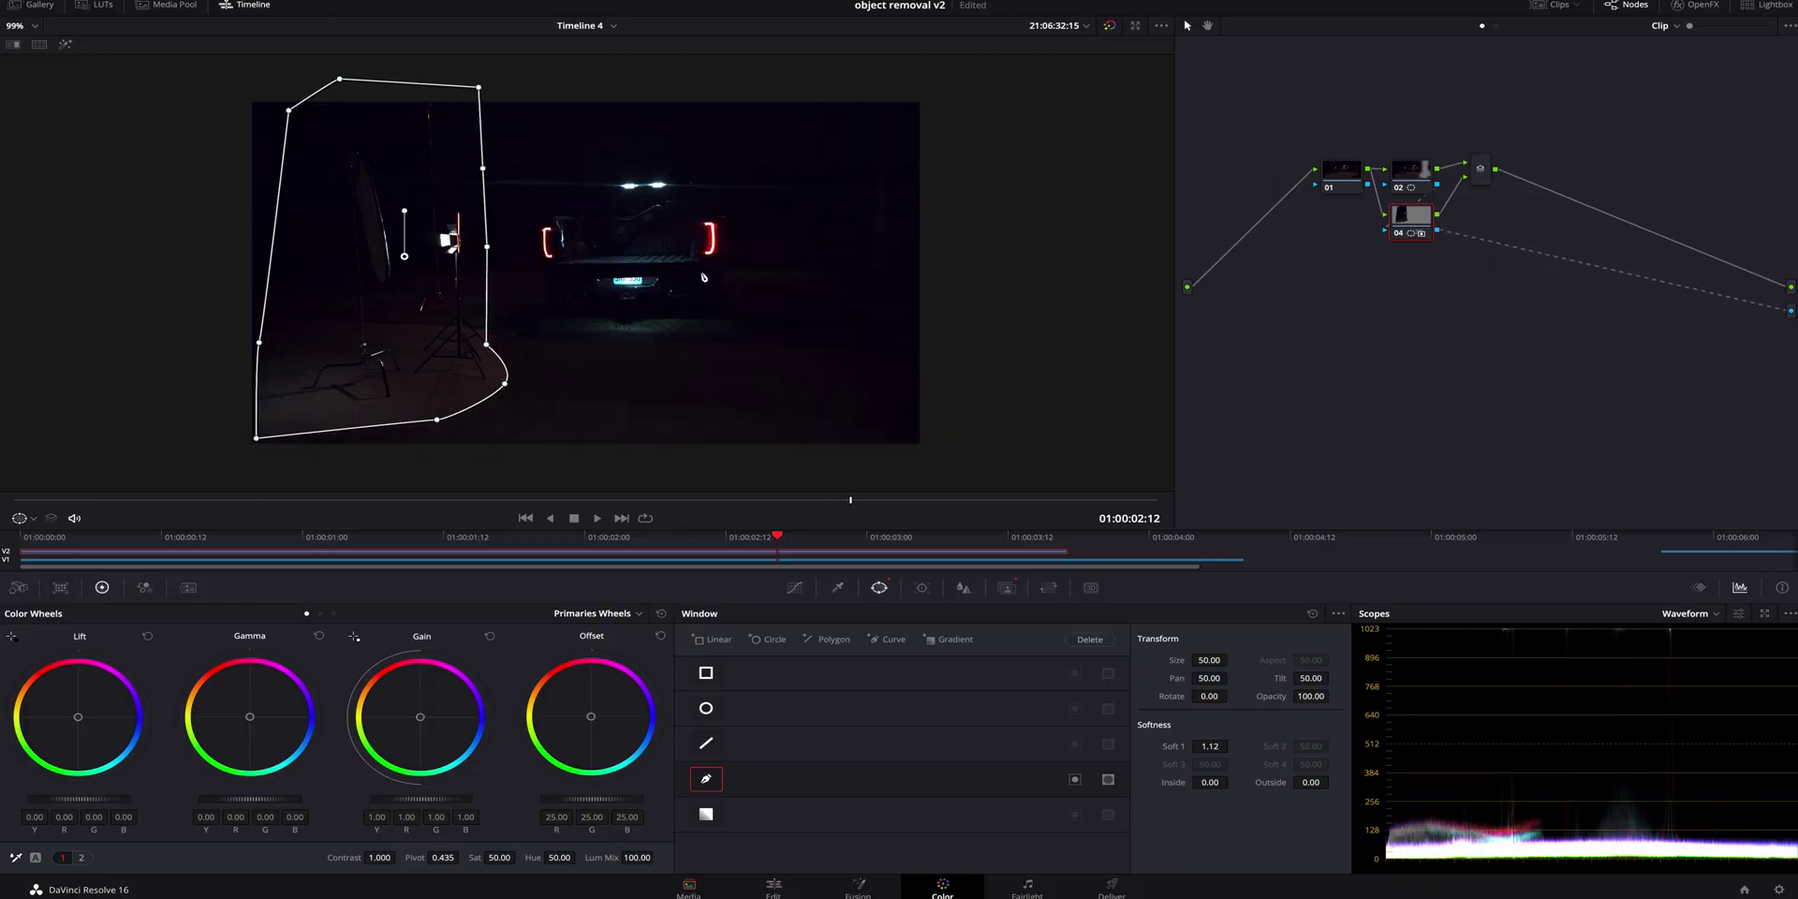
left_click(1075, 779)
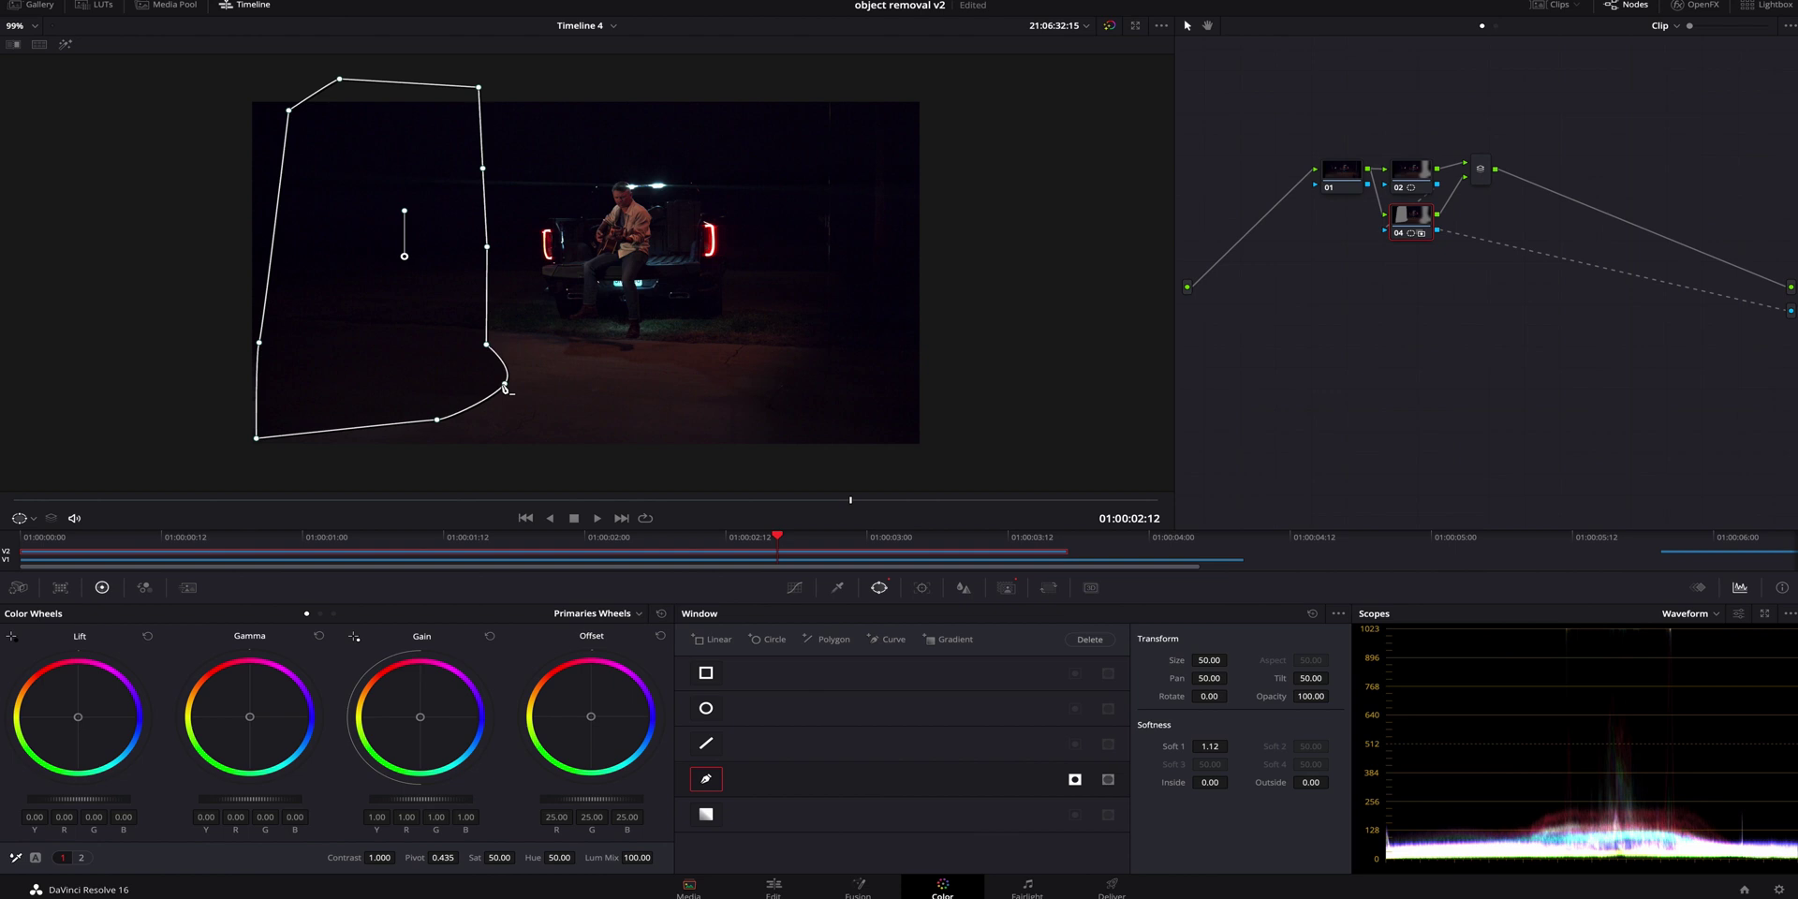
left_click_drag(505, 383, 584, 442)
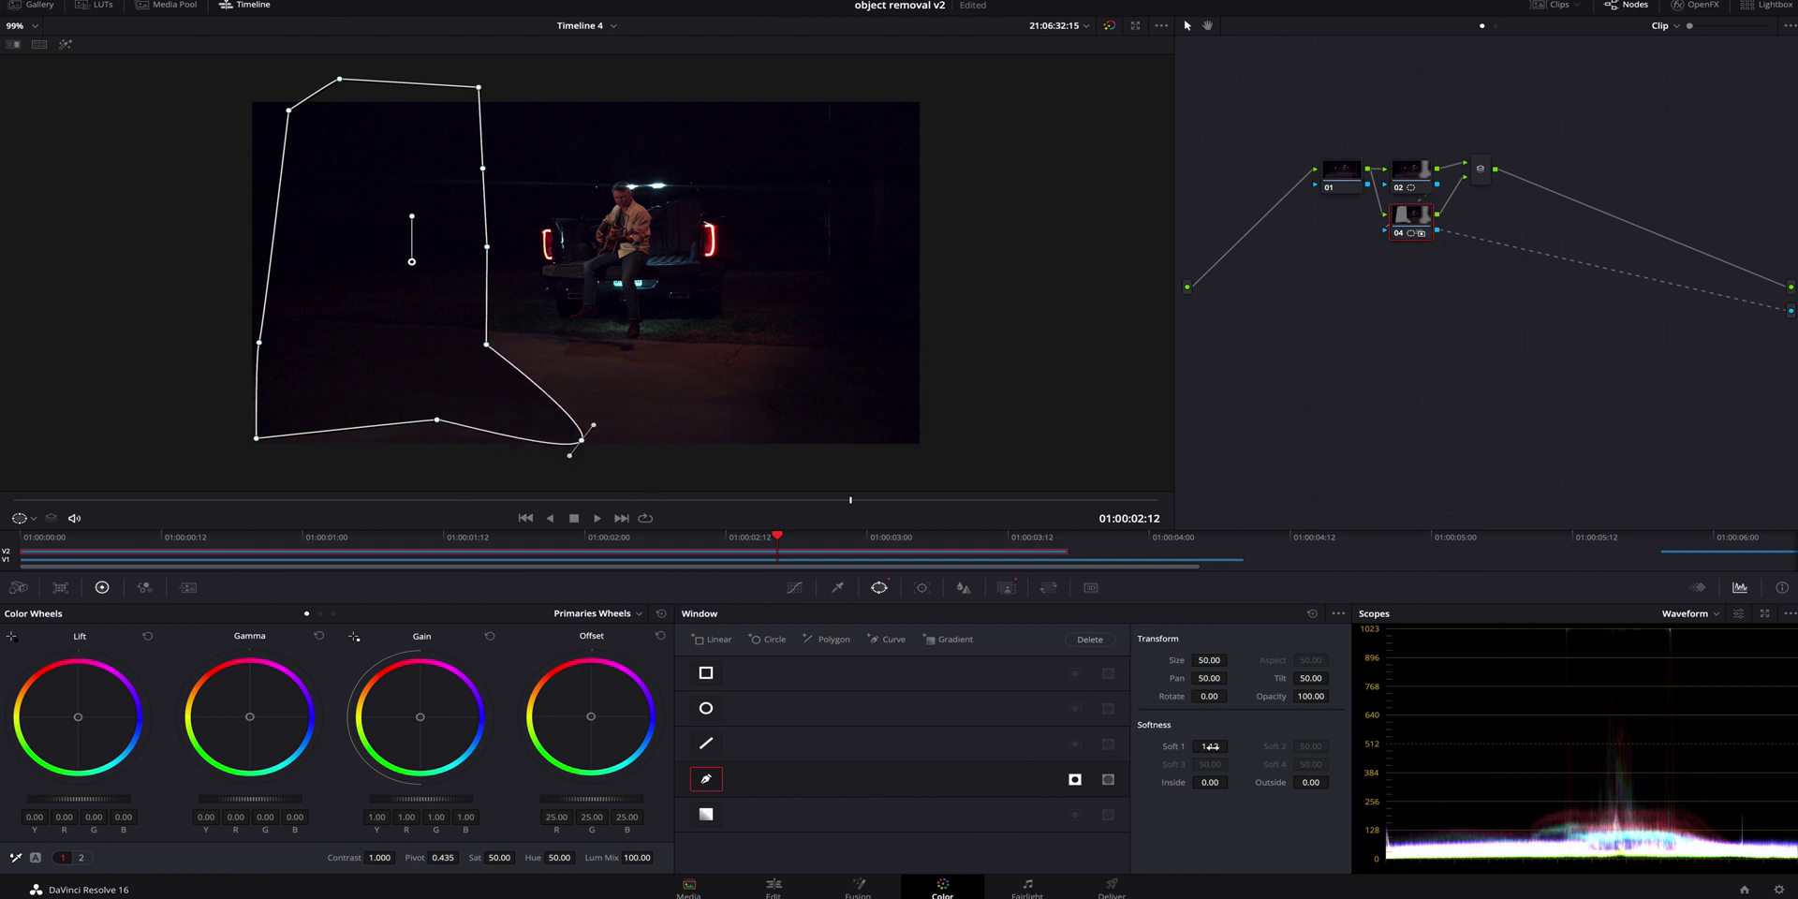
key("shift+4")
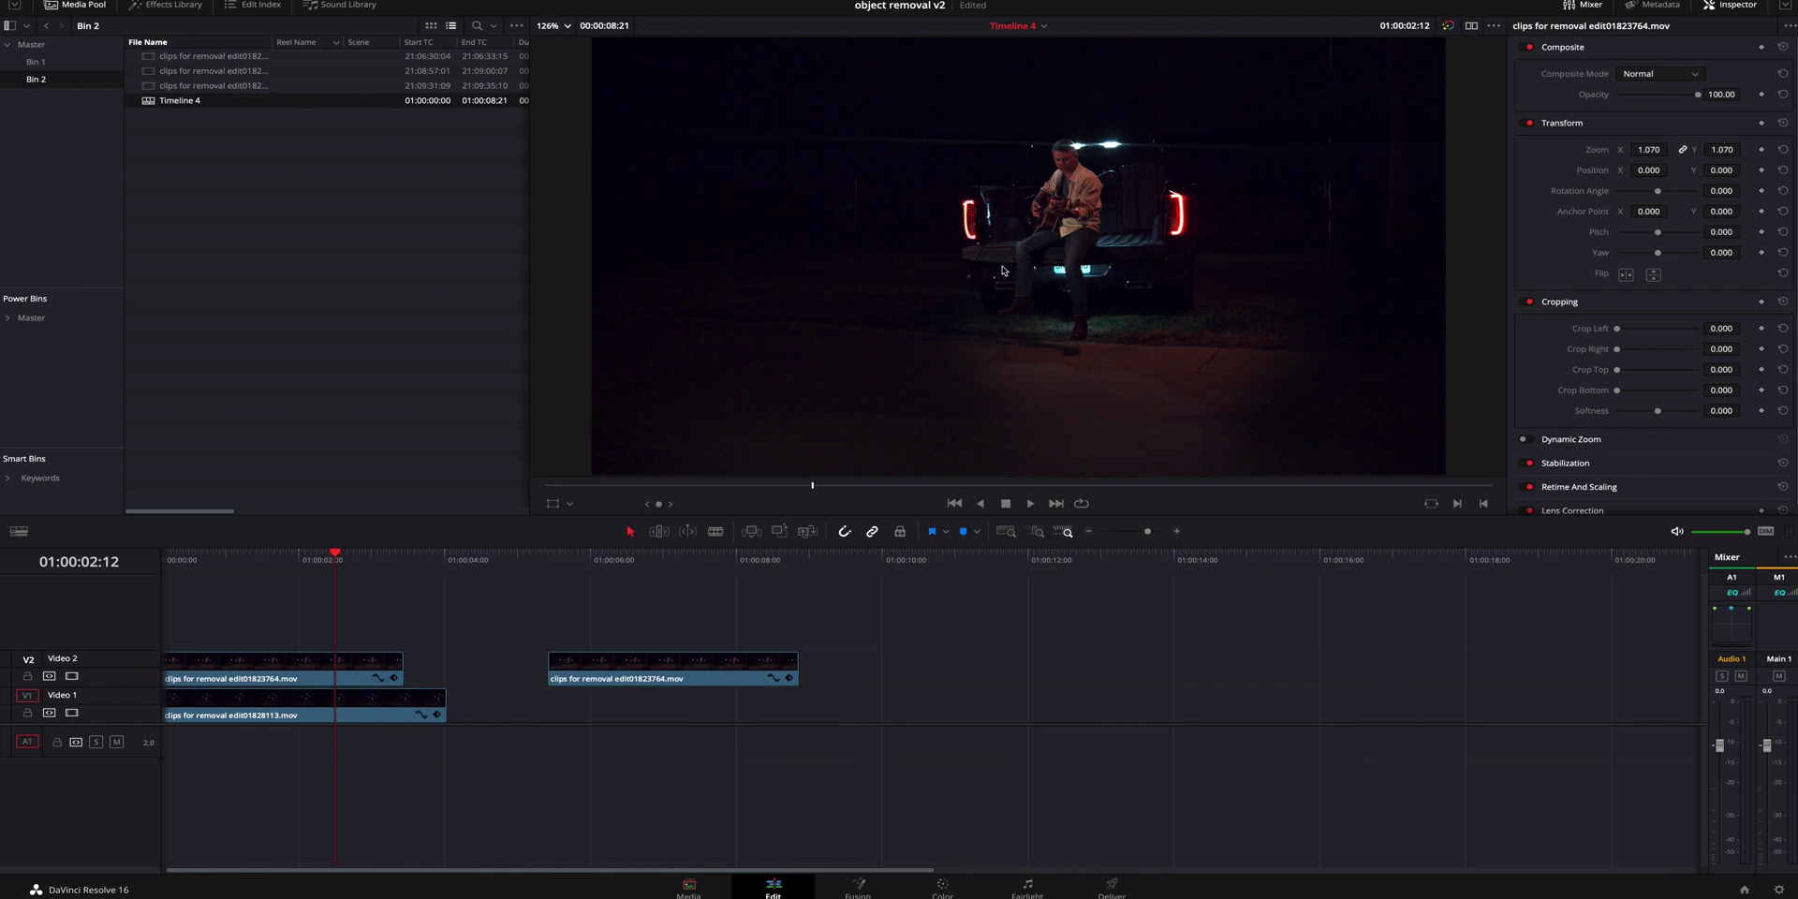
Return to the Color page to grade the second guitarist clip.
left_click(967, 887)
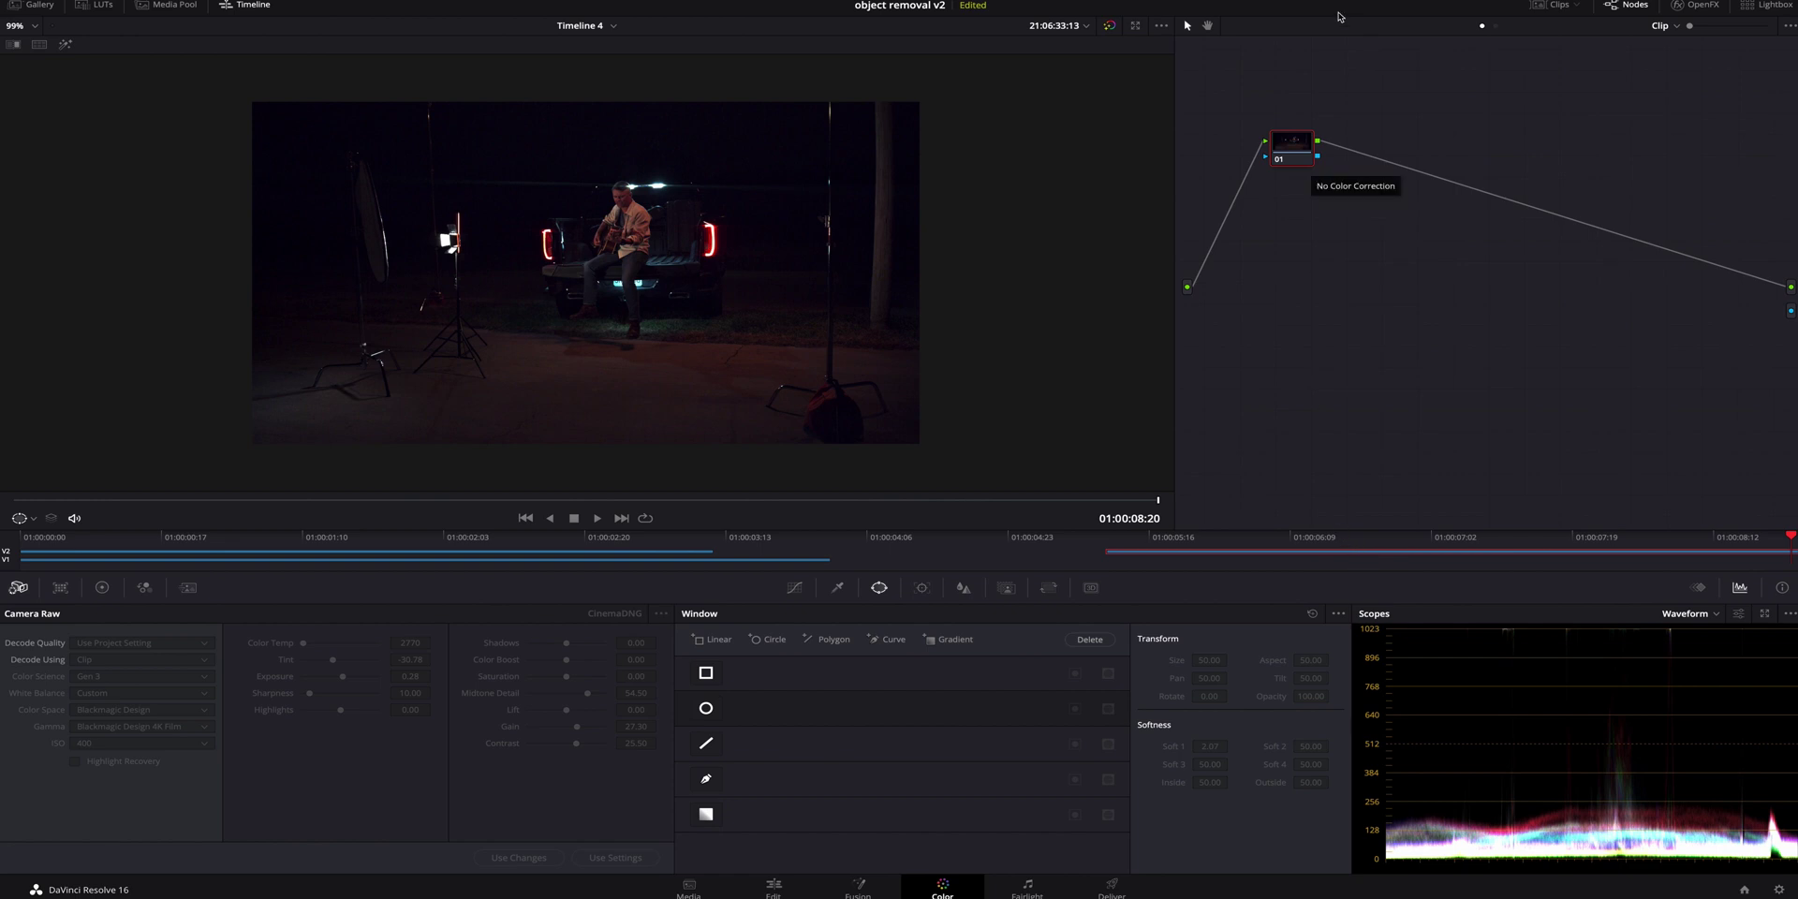
Add a serial node with Object Removal and mask it around the right light stand.
key("alt+s")
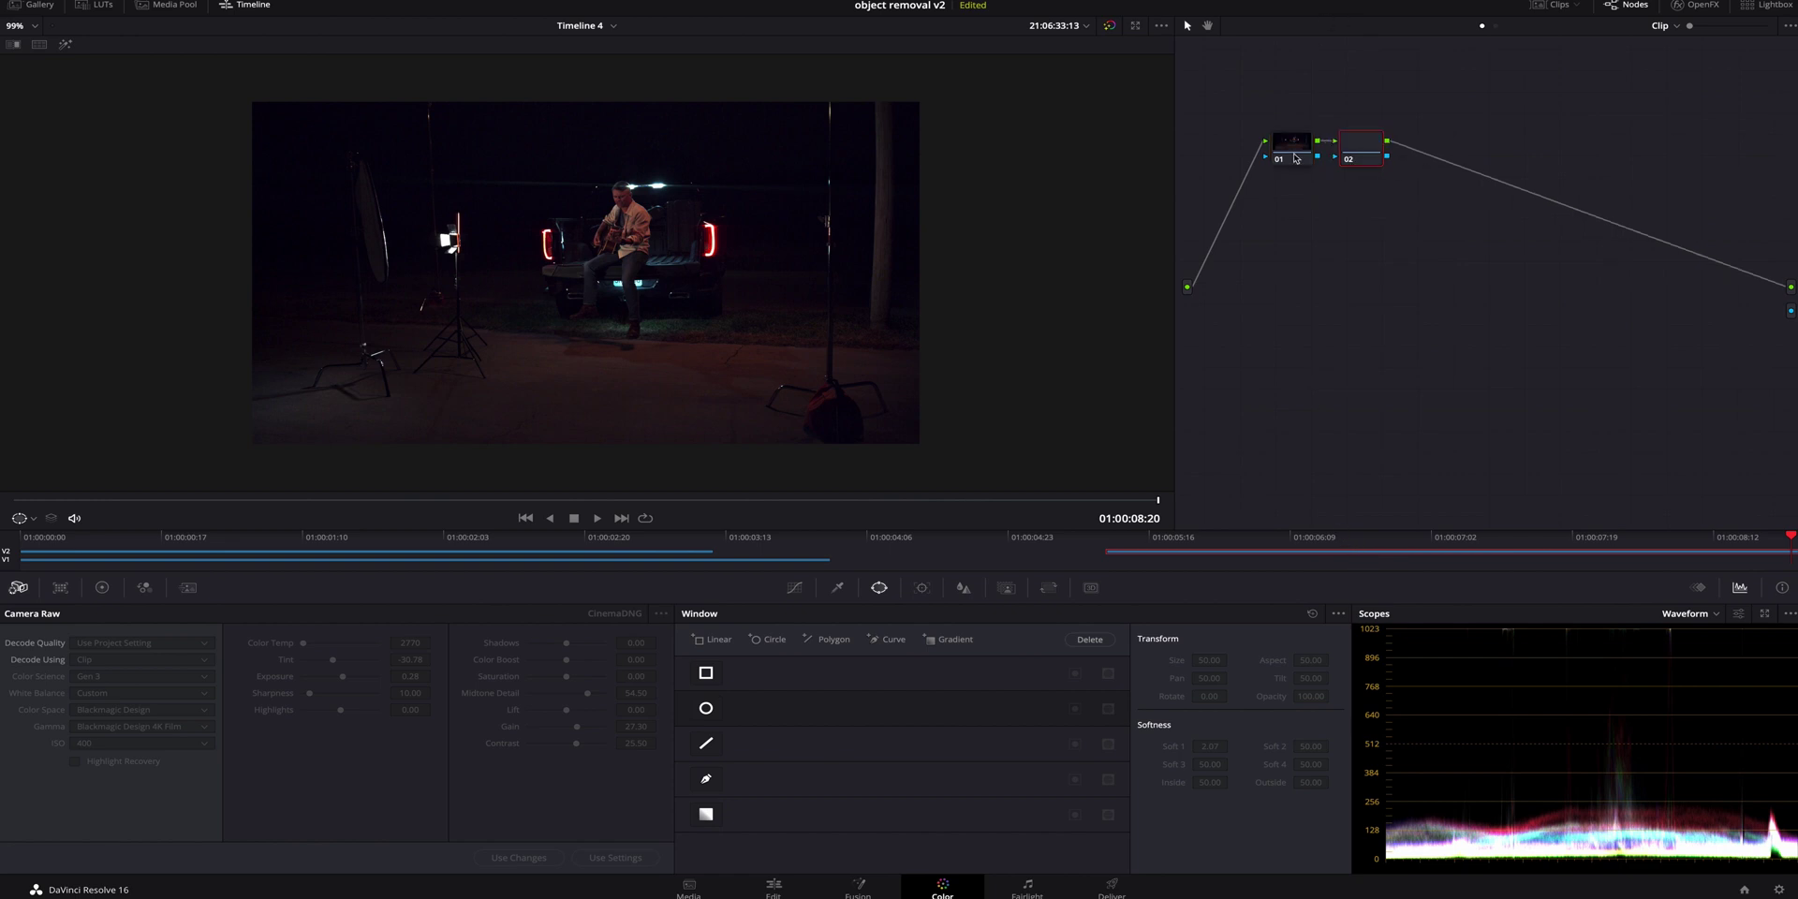
left_click(1694, 4)
left_click_drag(1617, 114, 1307, 148)
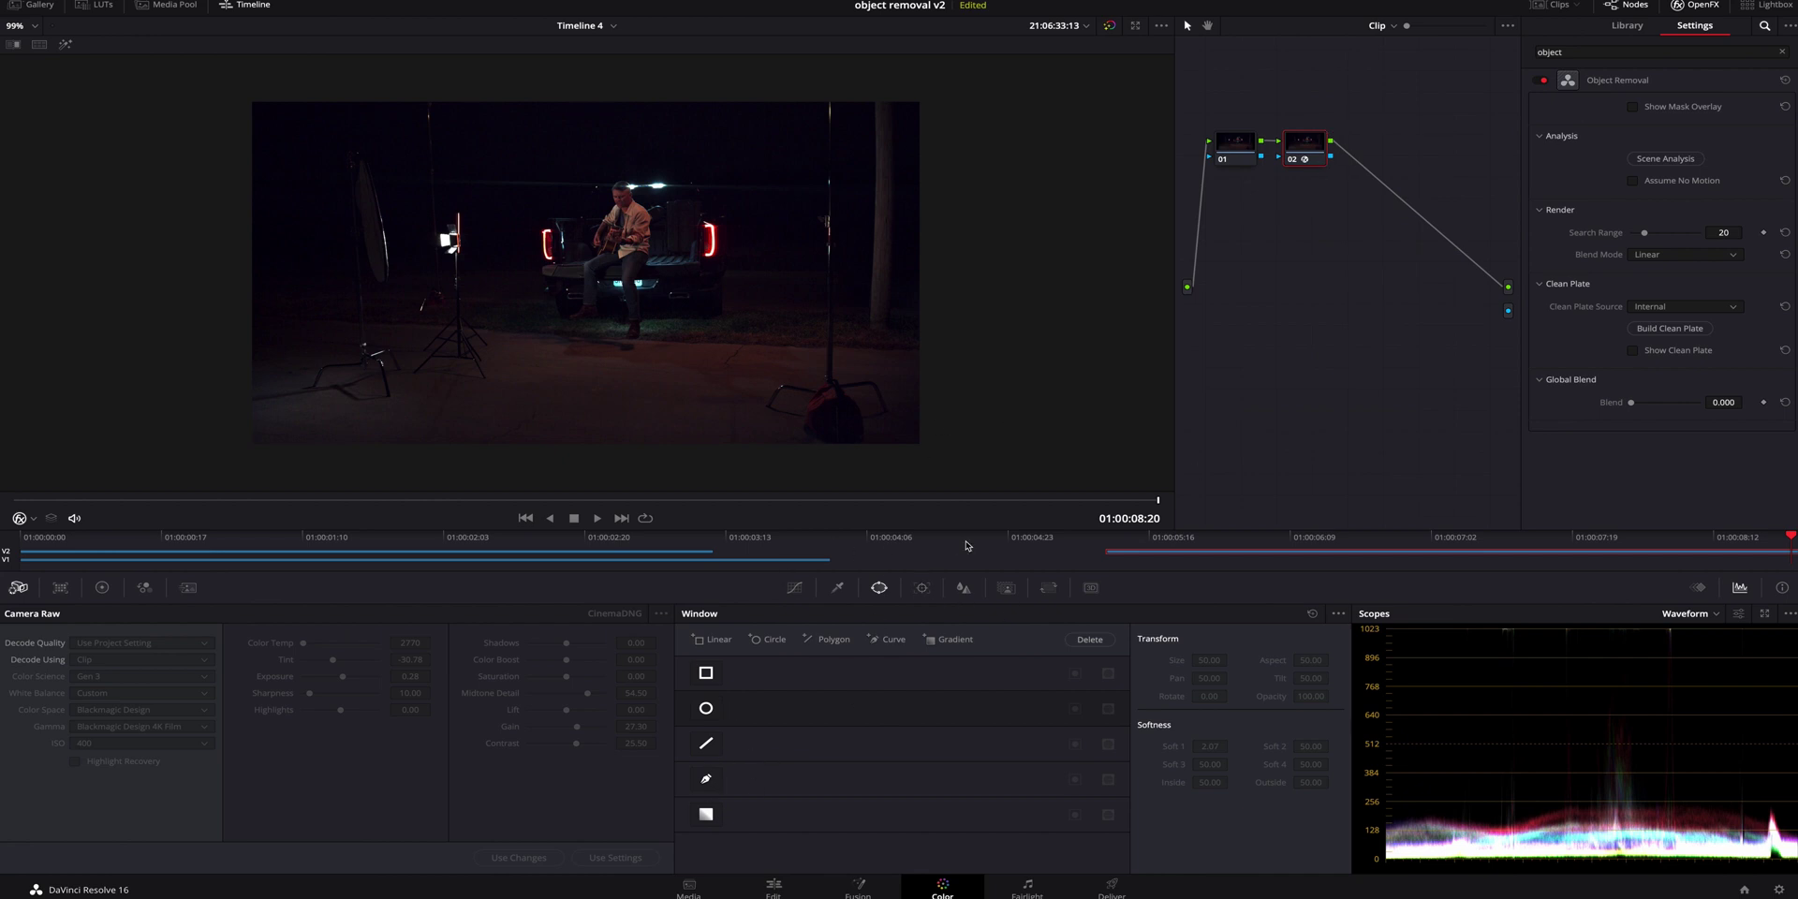
left_click(708, 782)
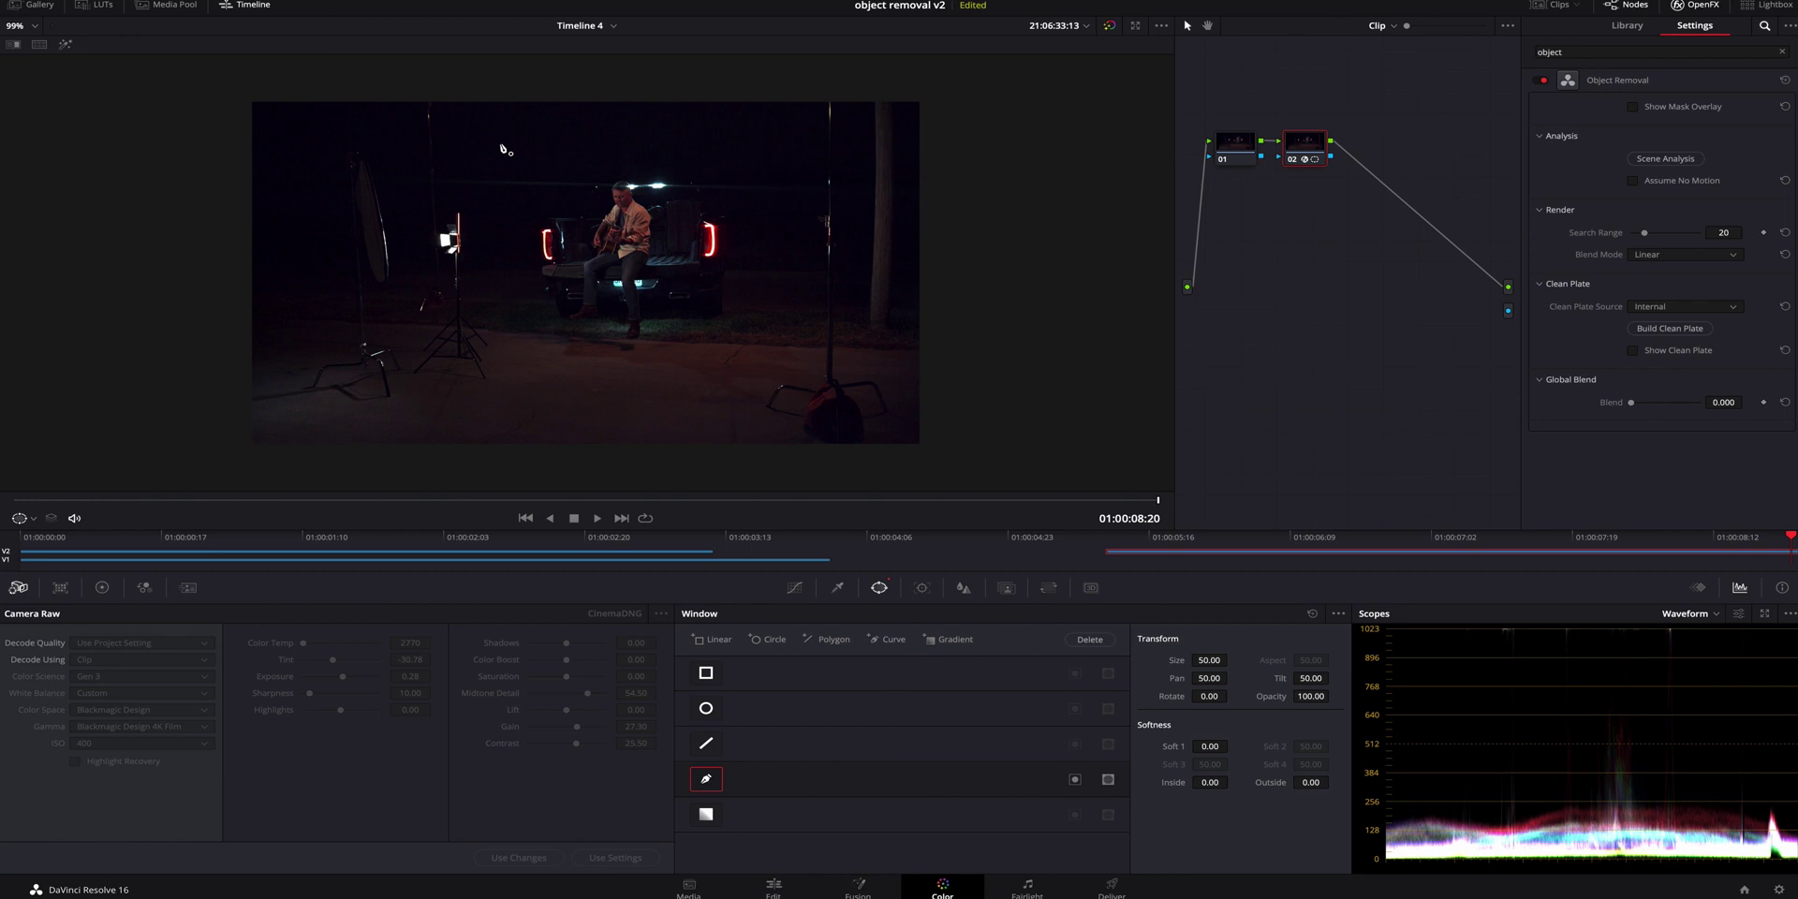
left_click(828, 97)
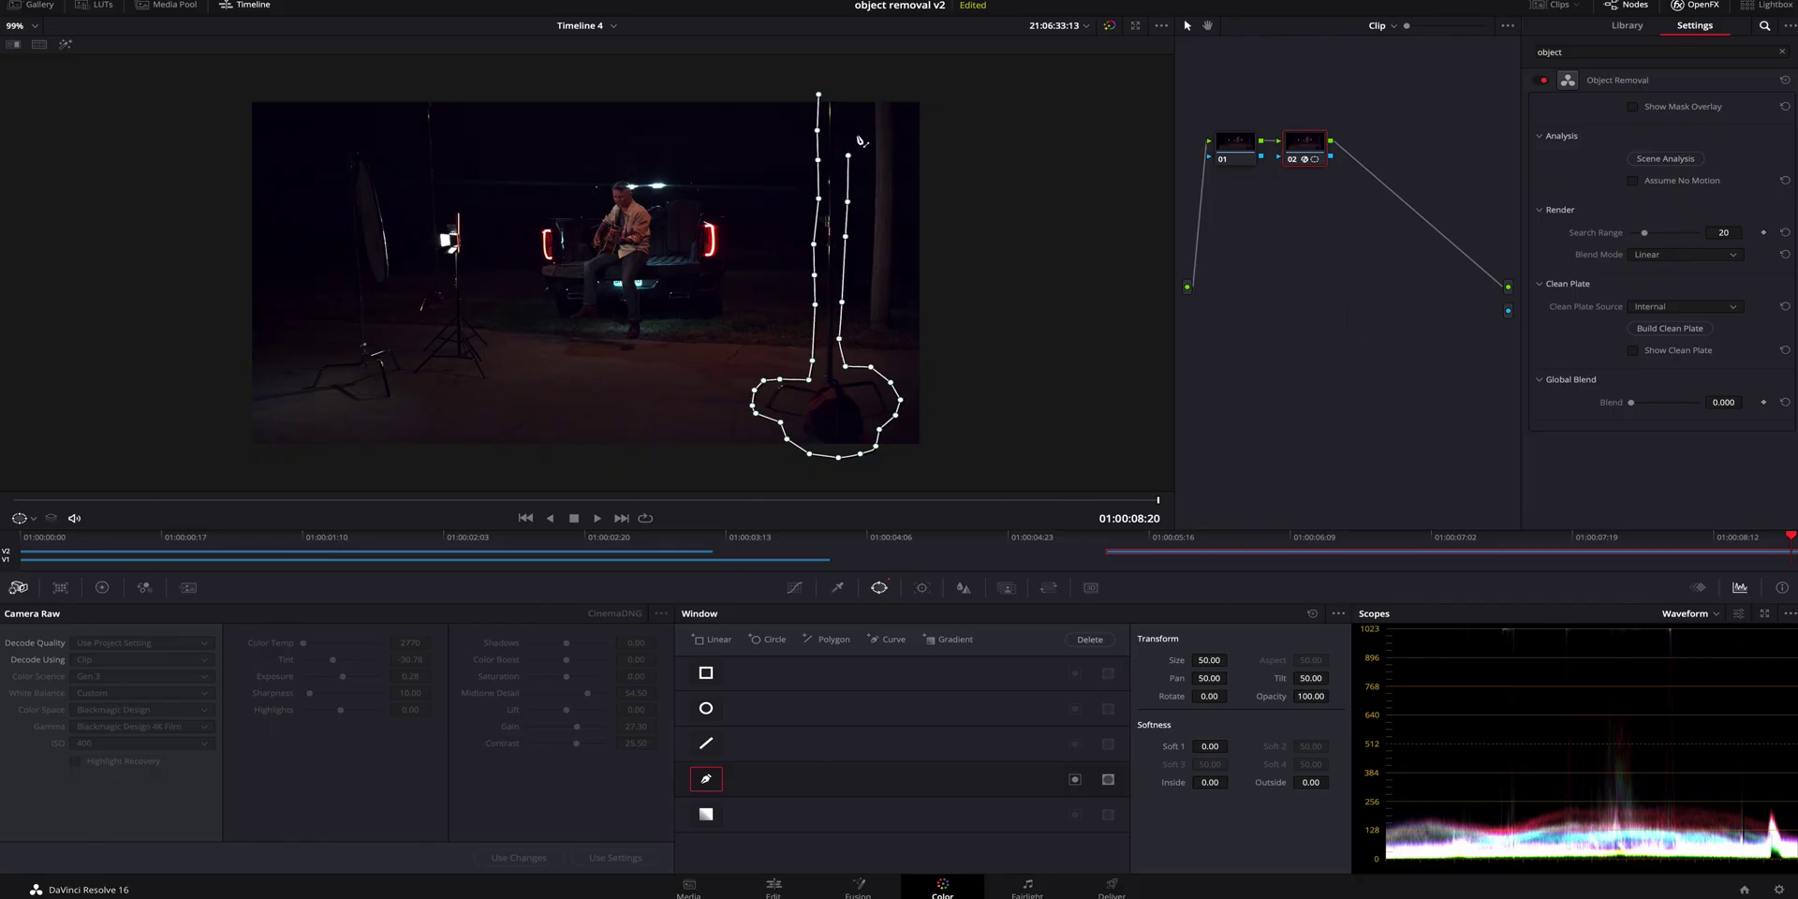
left_click(850, 90)
left_click(818, 93)
Run Scene Analysis and build the clean plate for the Object Removal.
left_click(1681, 160)
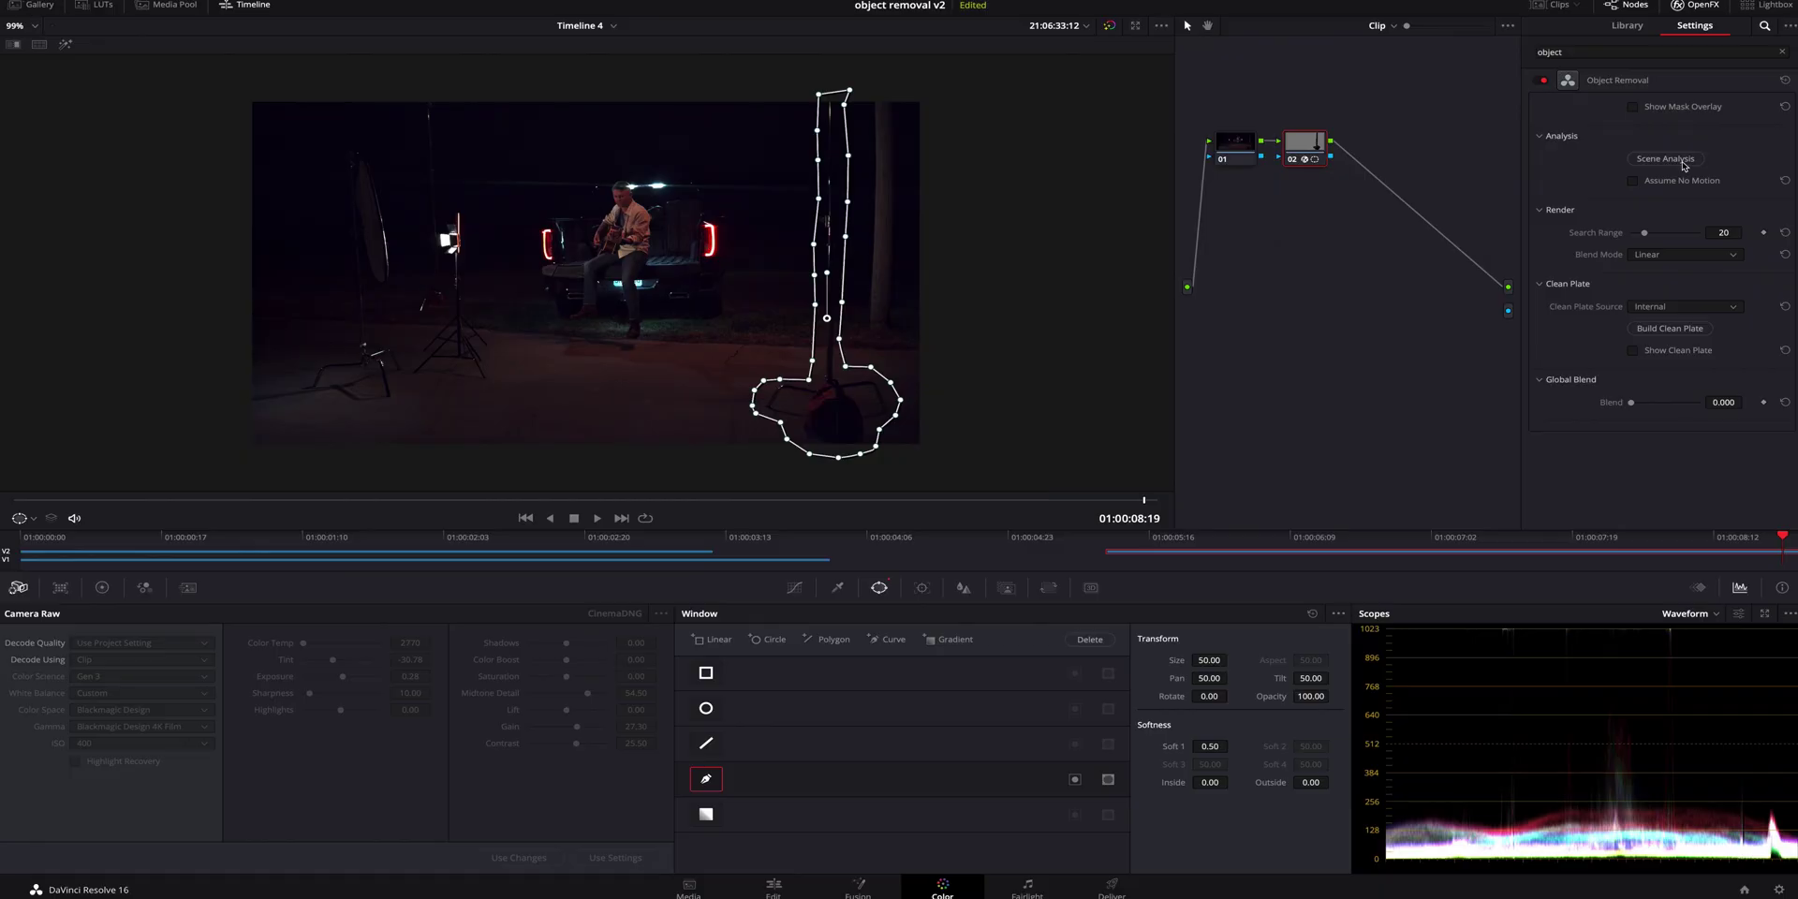
left_click(1676, 159)
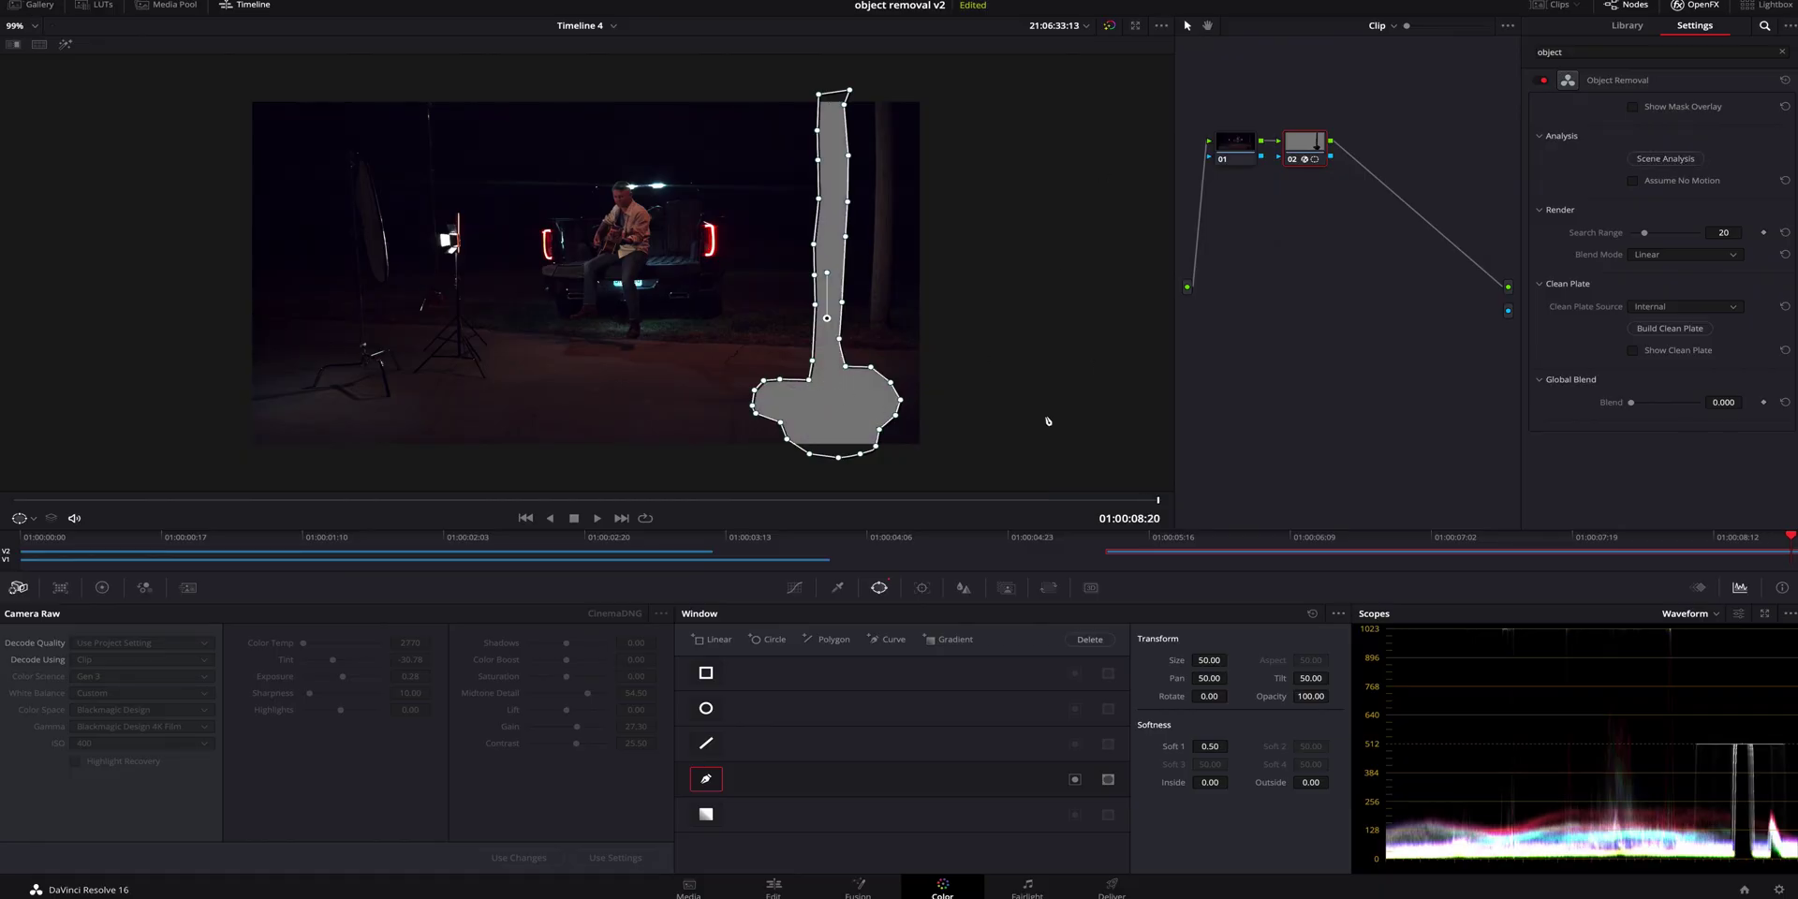
left_click(1678, 328)
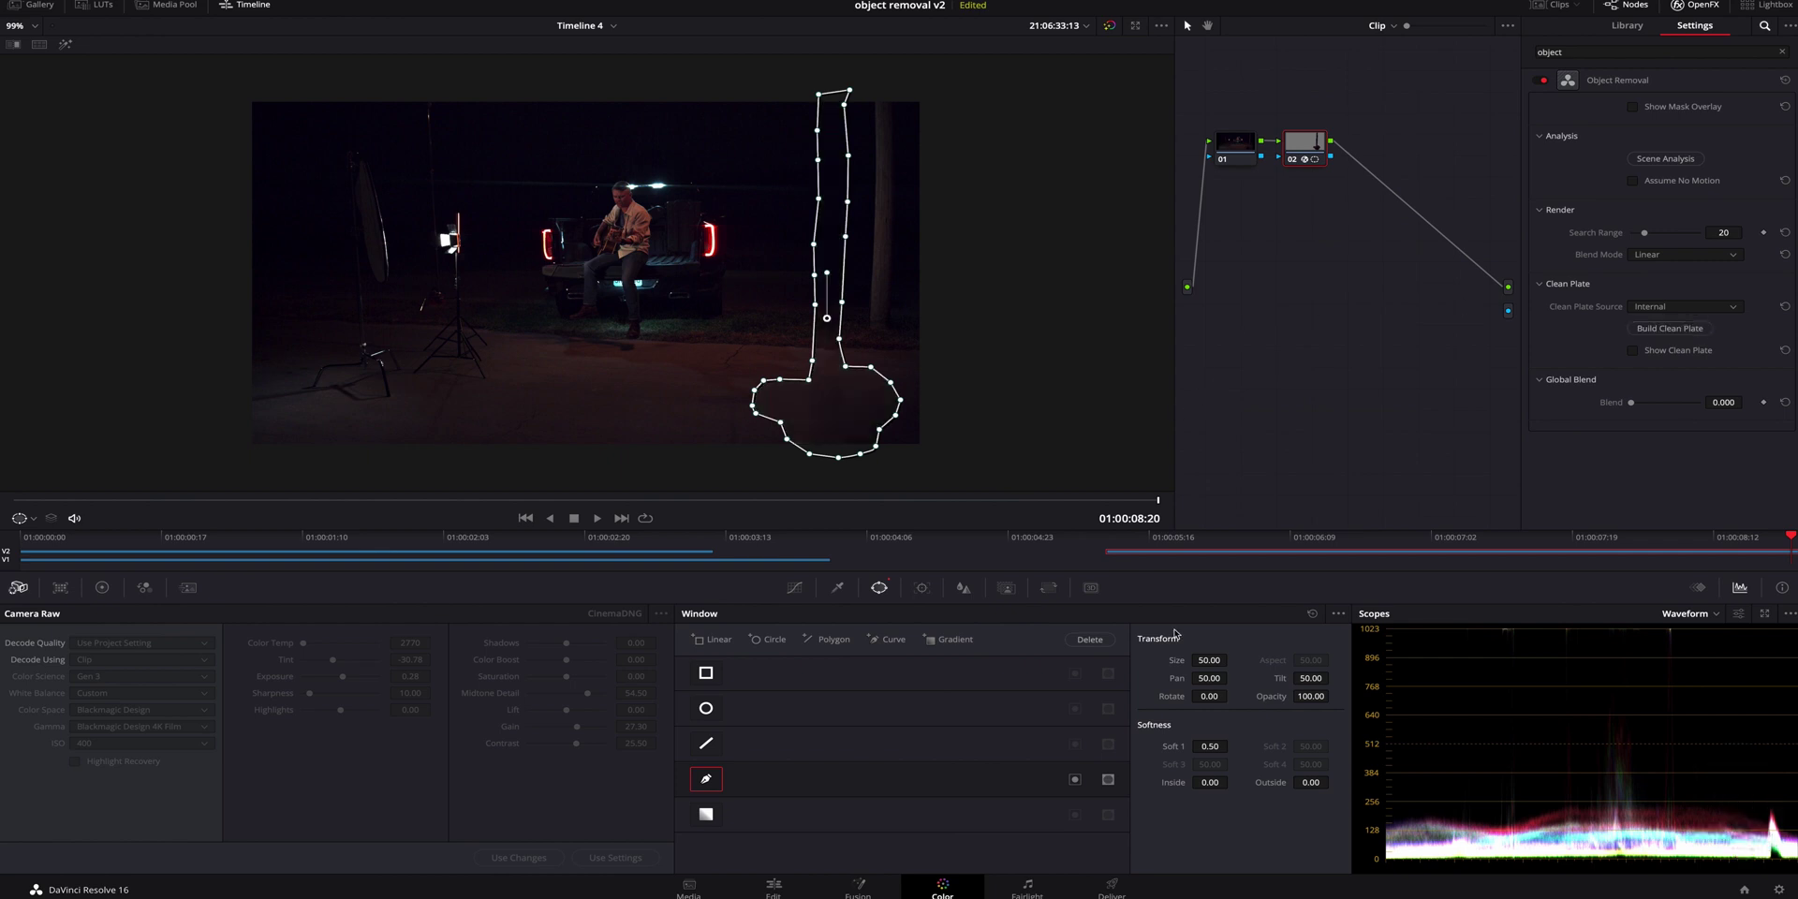
Enlarge the mask's lower outline around the stand base and soften to 1.68, checking in Edit.
left_click(784, 889)
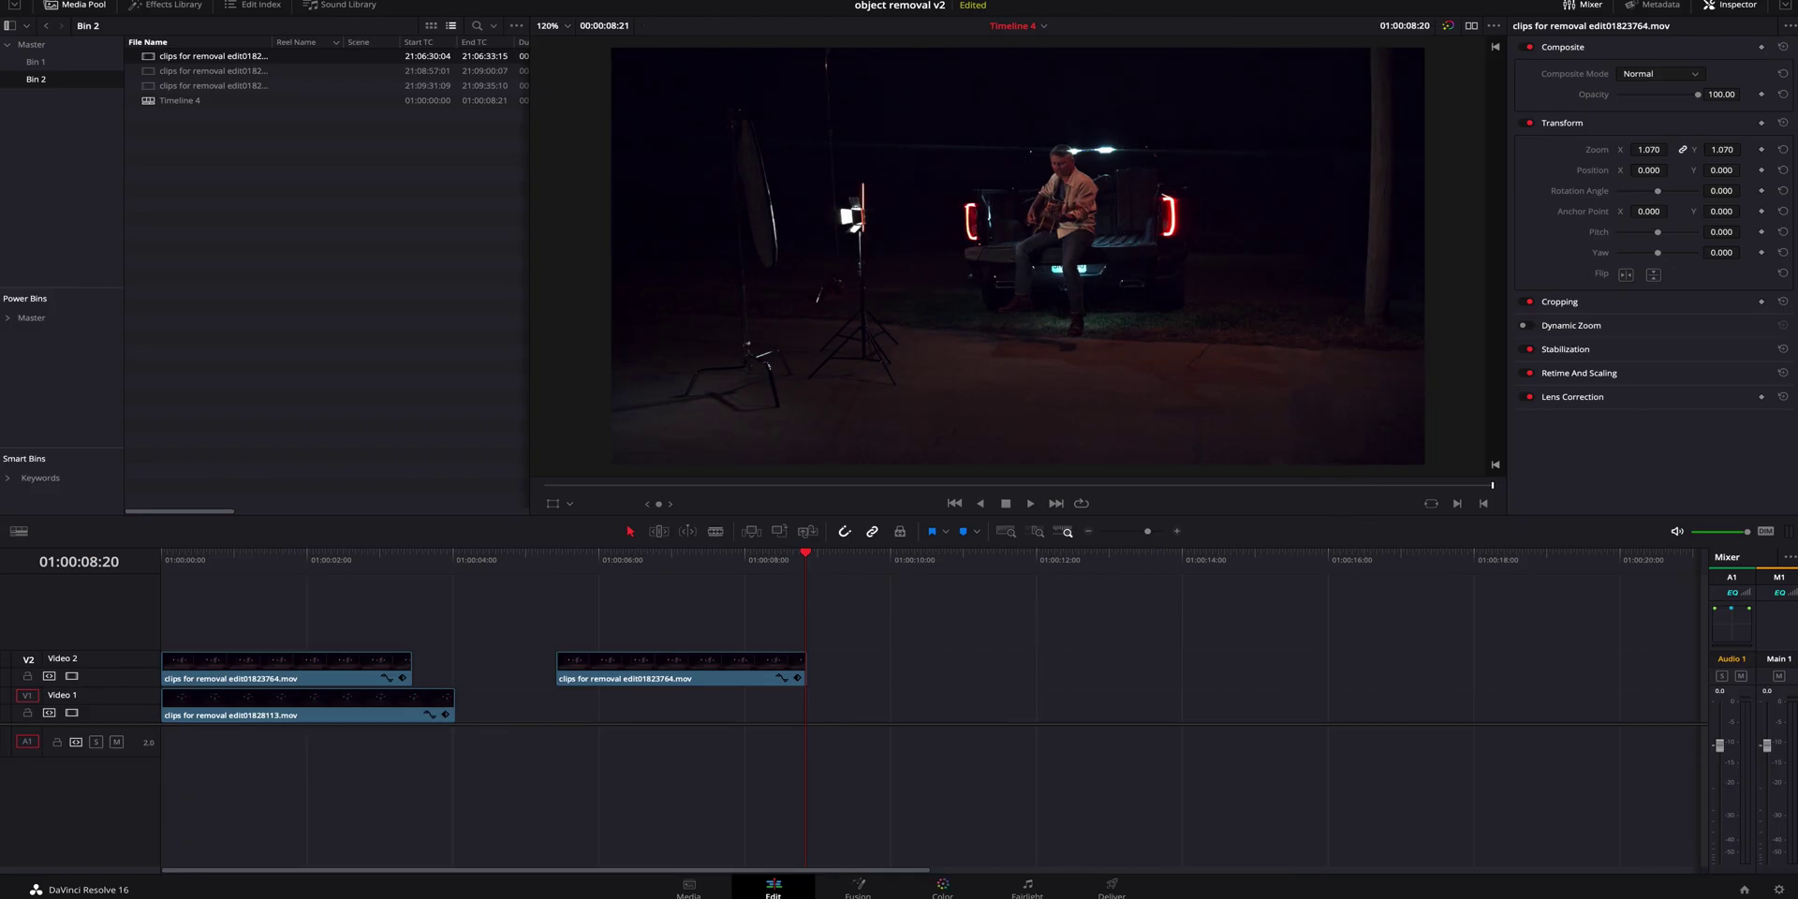
left_click(937, 880)
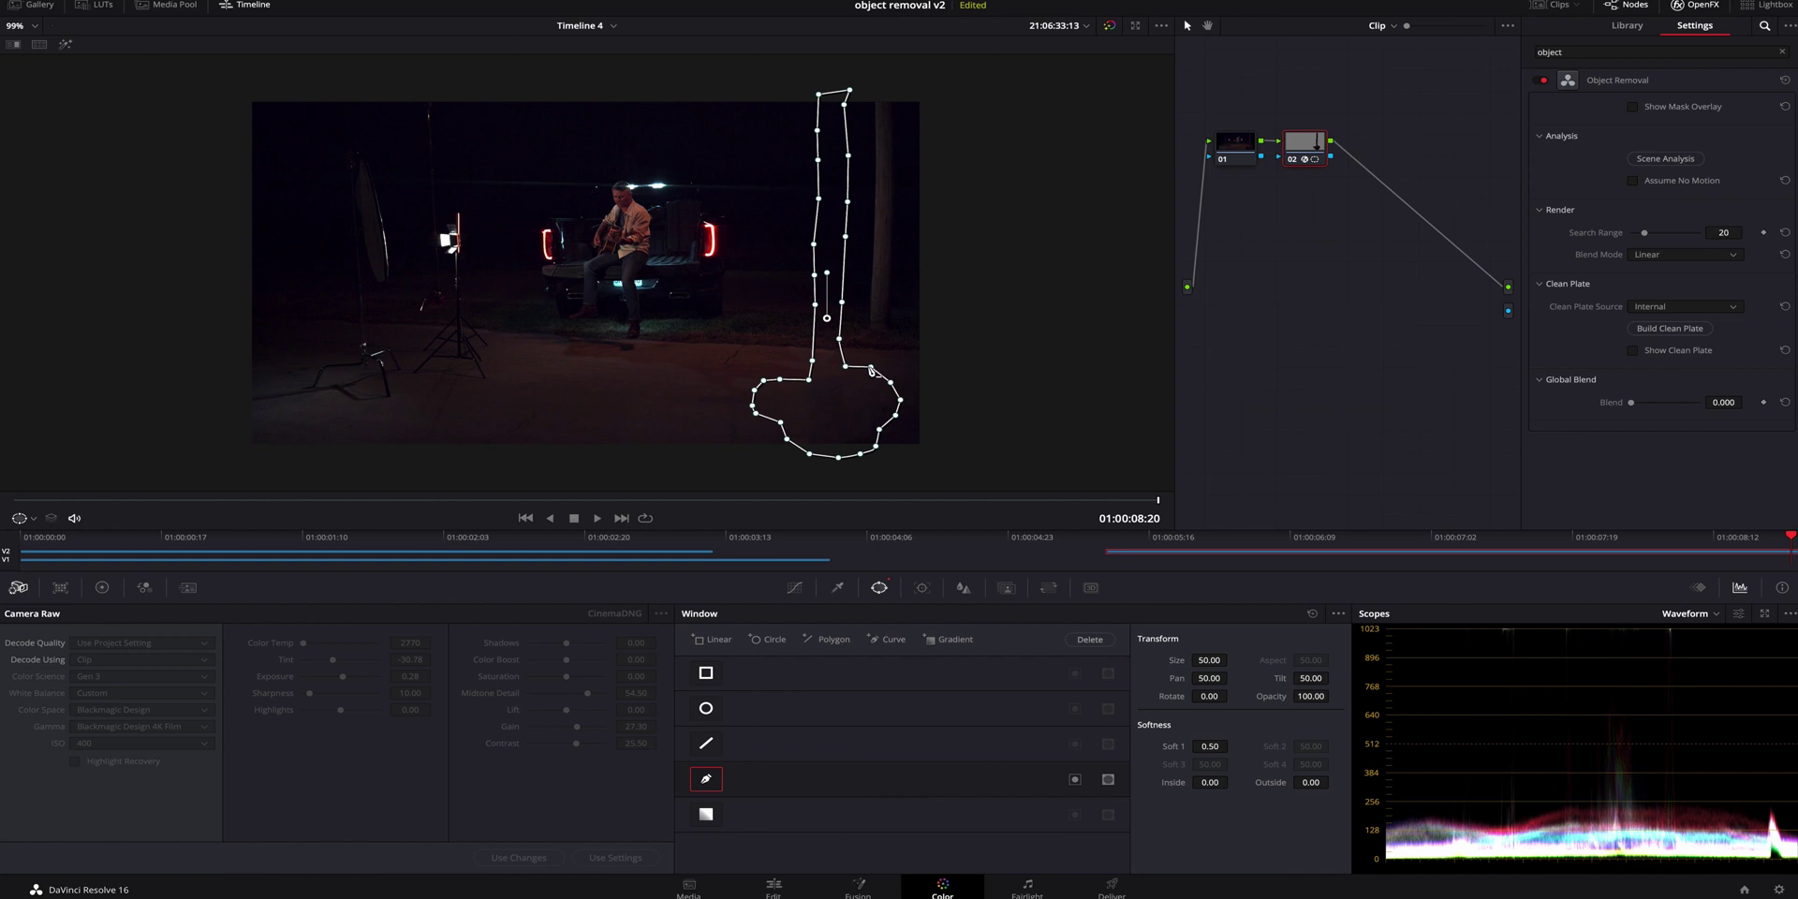
left_click_drag(871, 366, 862, 379)
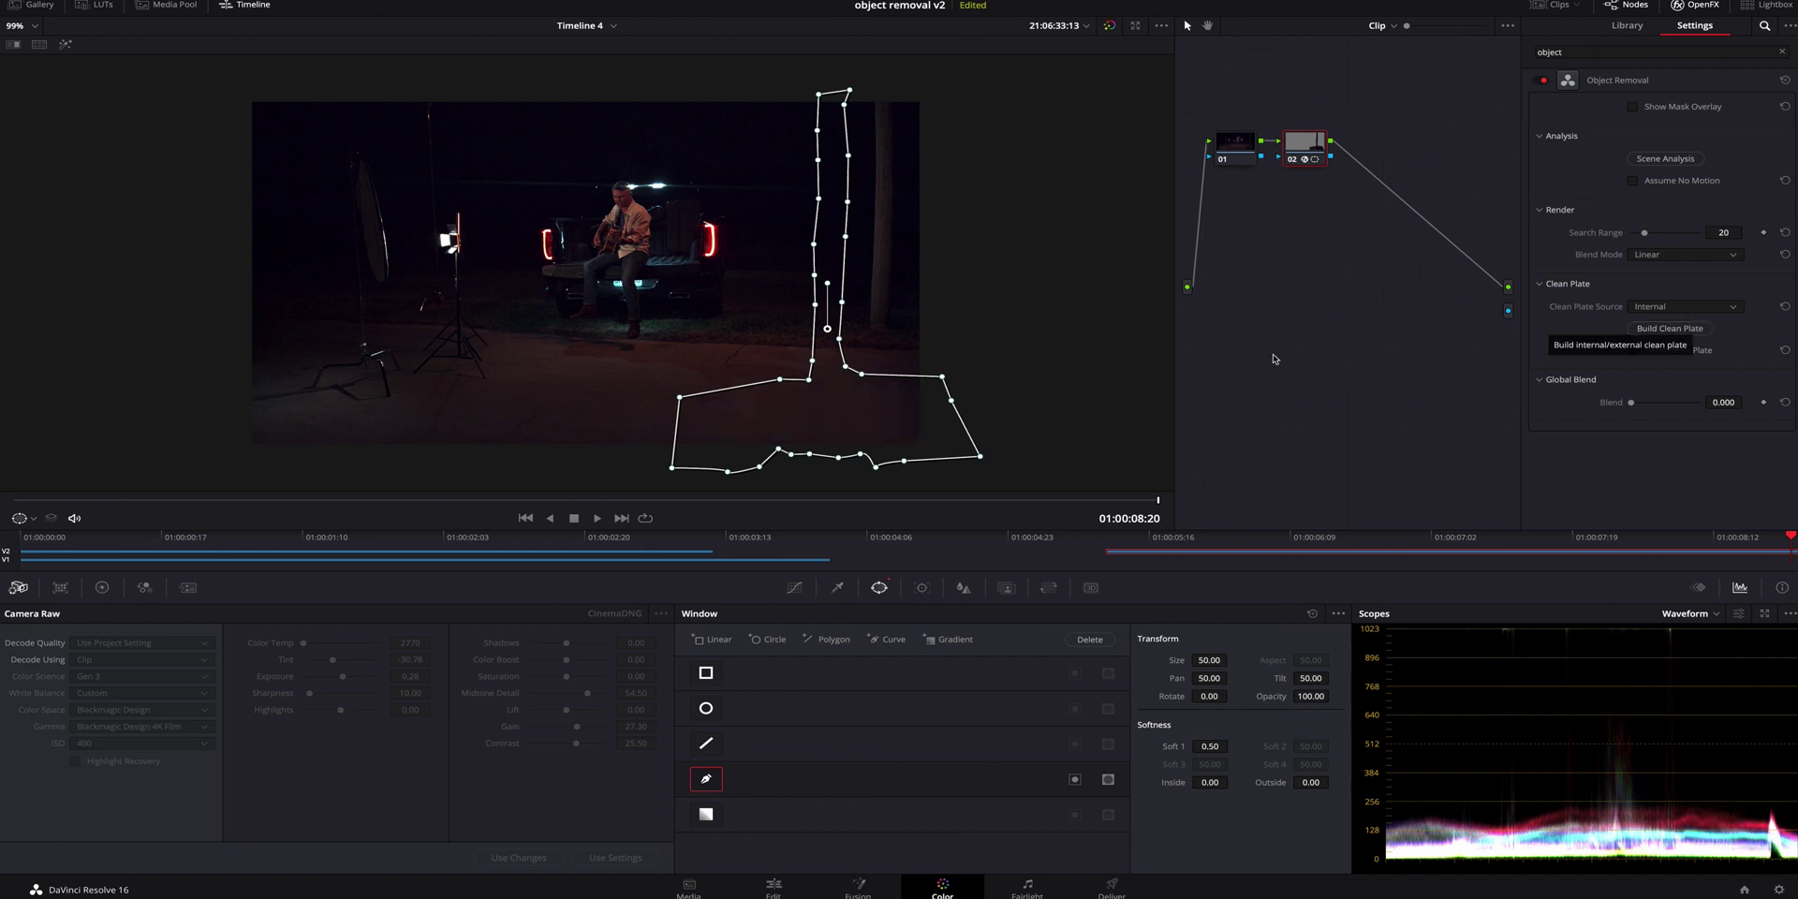
key("shift+4")
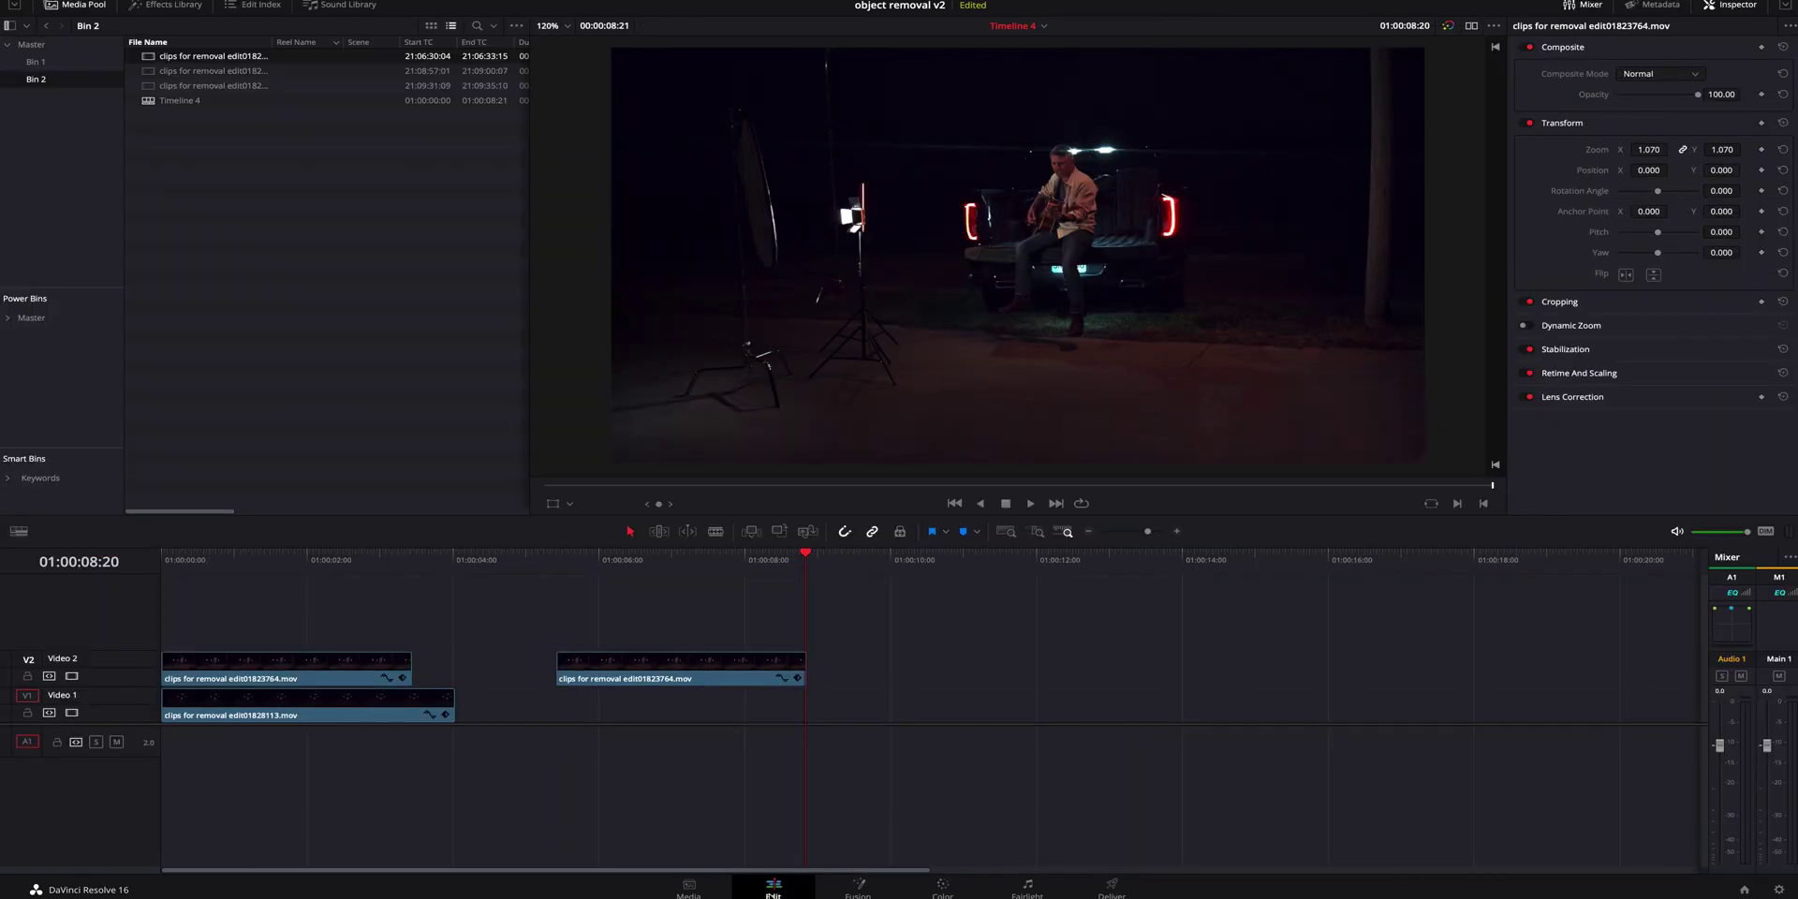
left_click(919, 893)
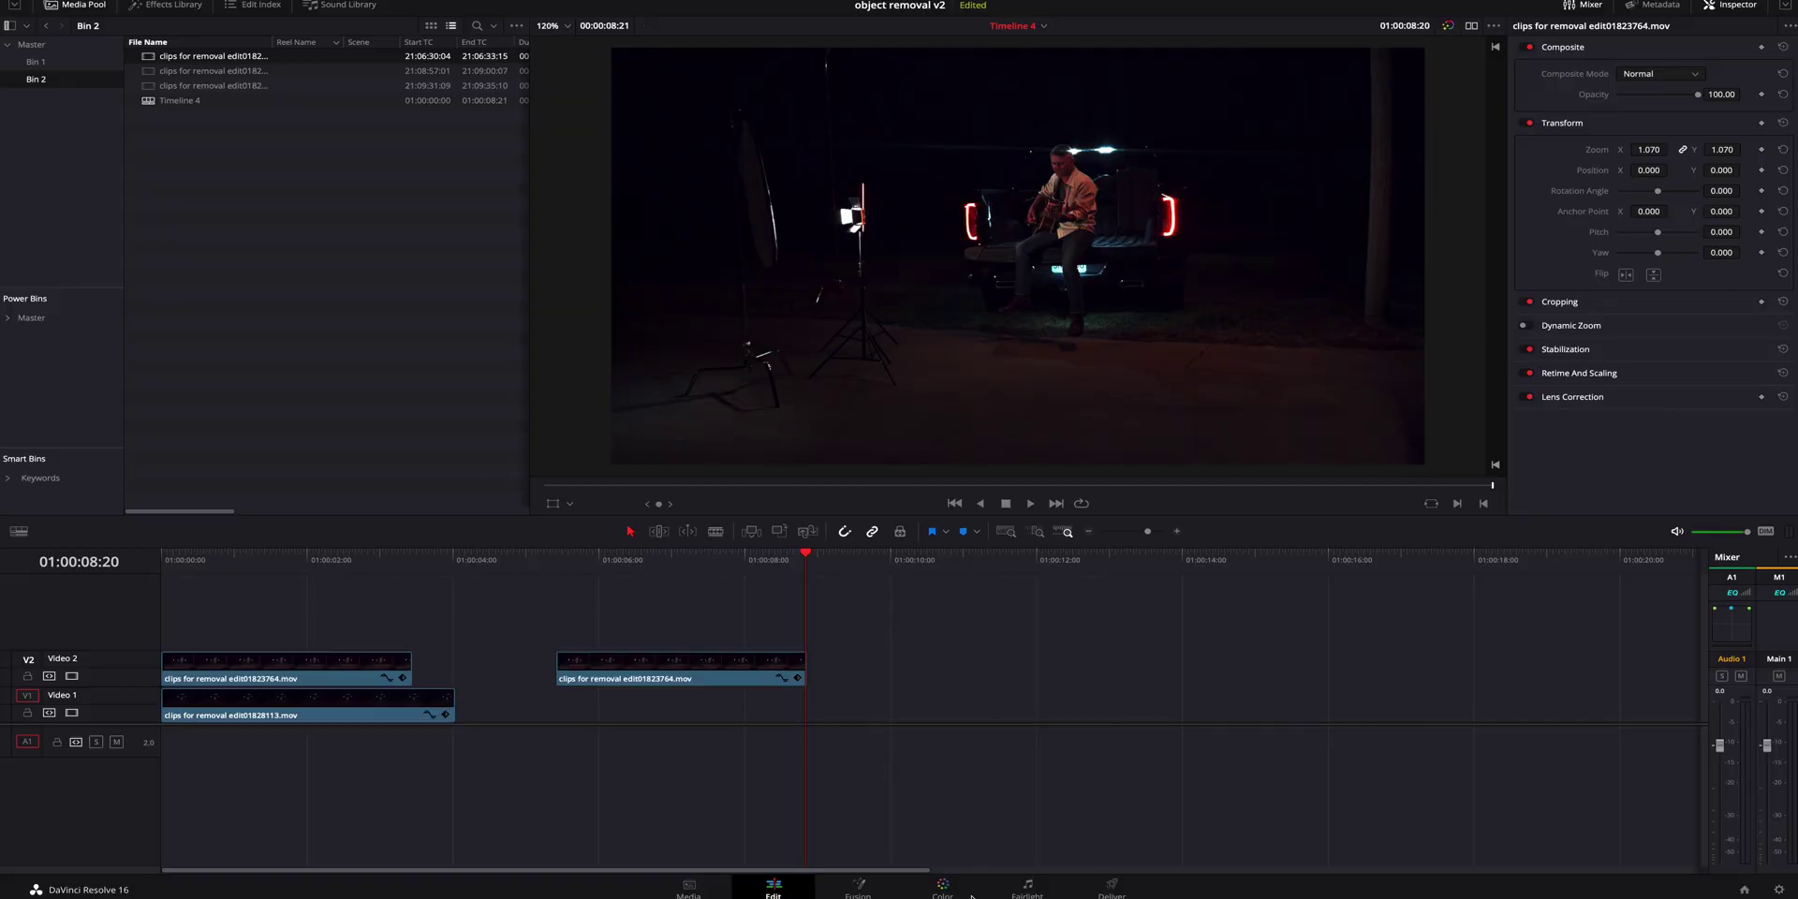
left_click(960, 892)
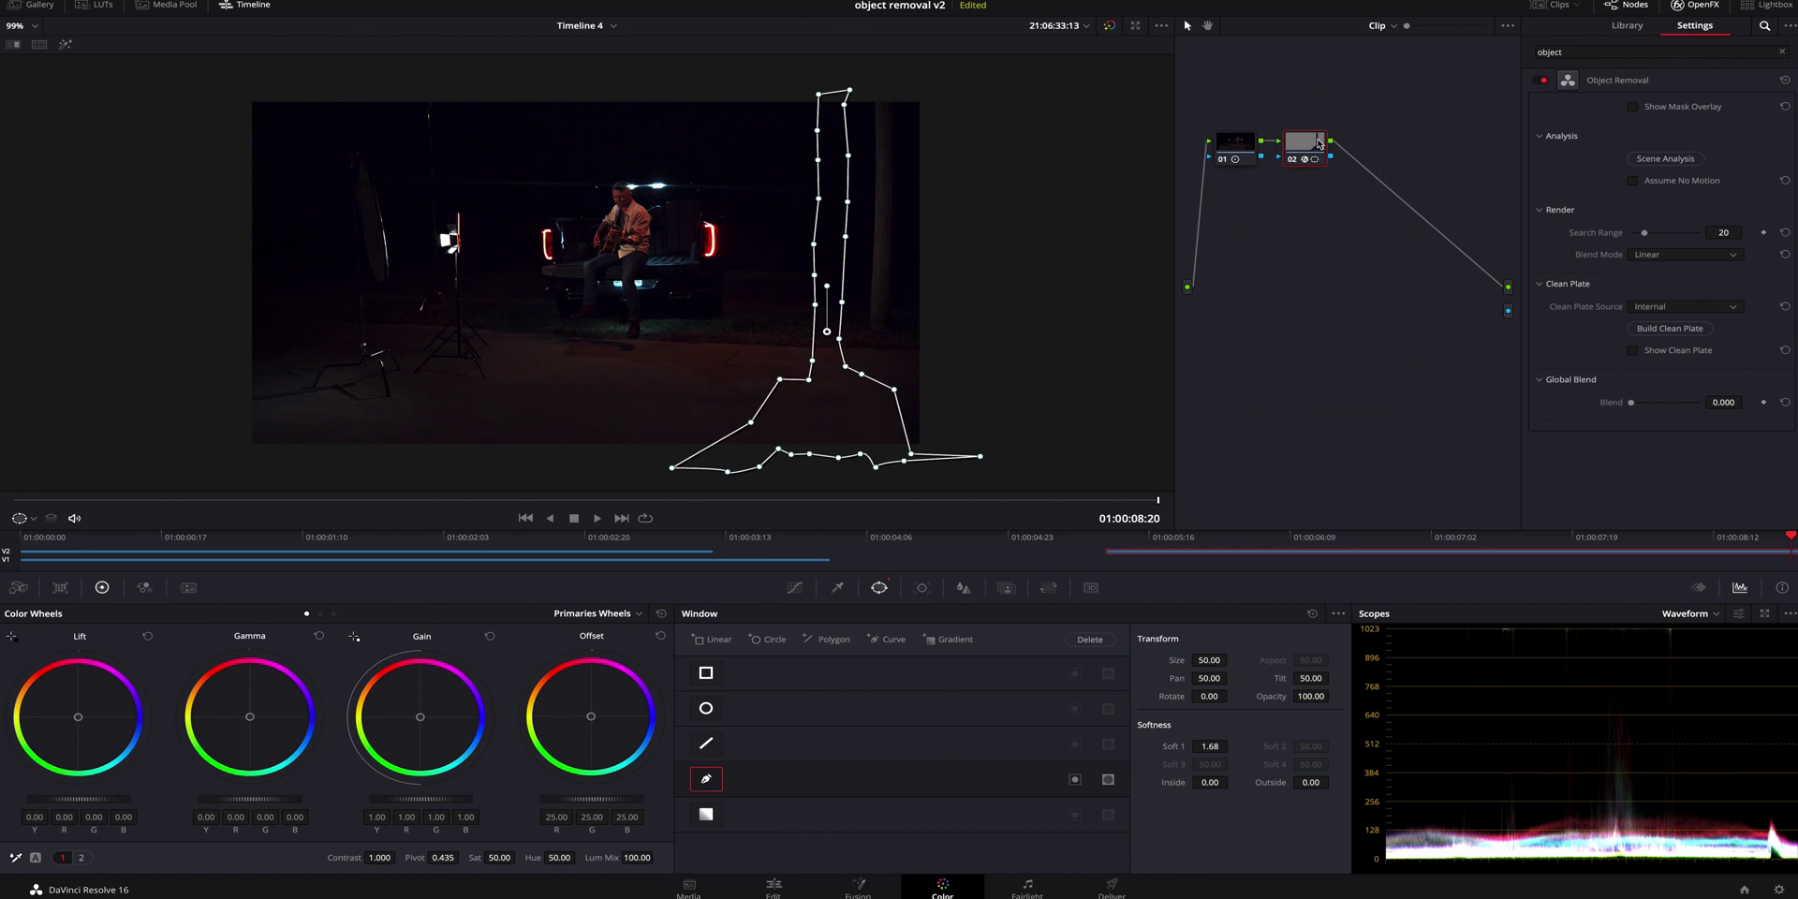
Add serial node 03 with Object Removal, curve-mask the left light stand, and build the clean plate.
key("alt+s")
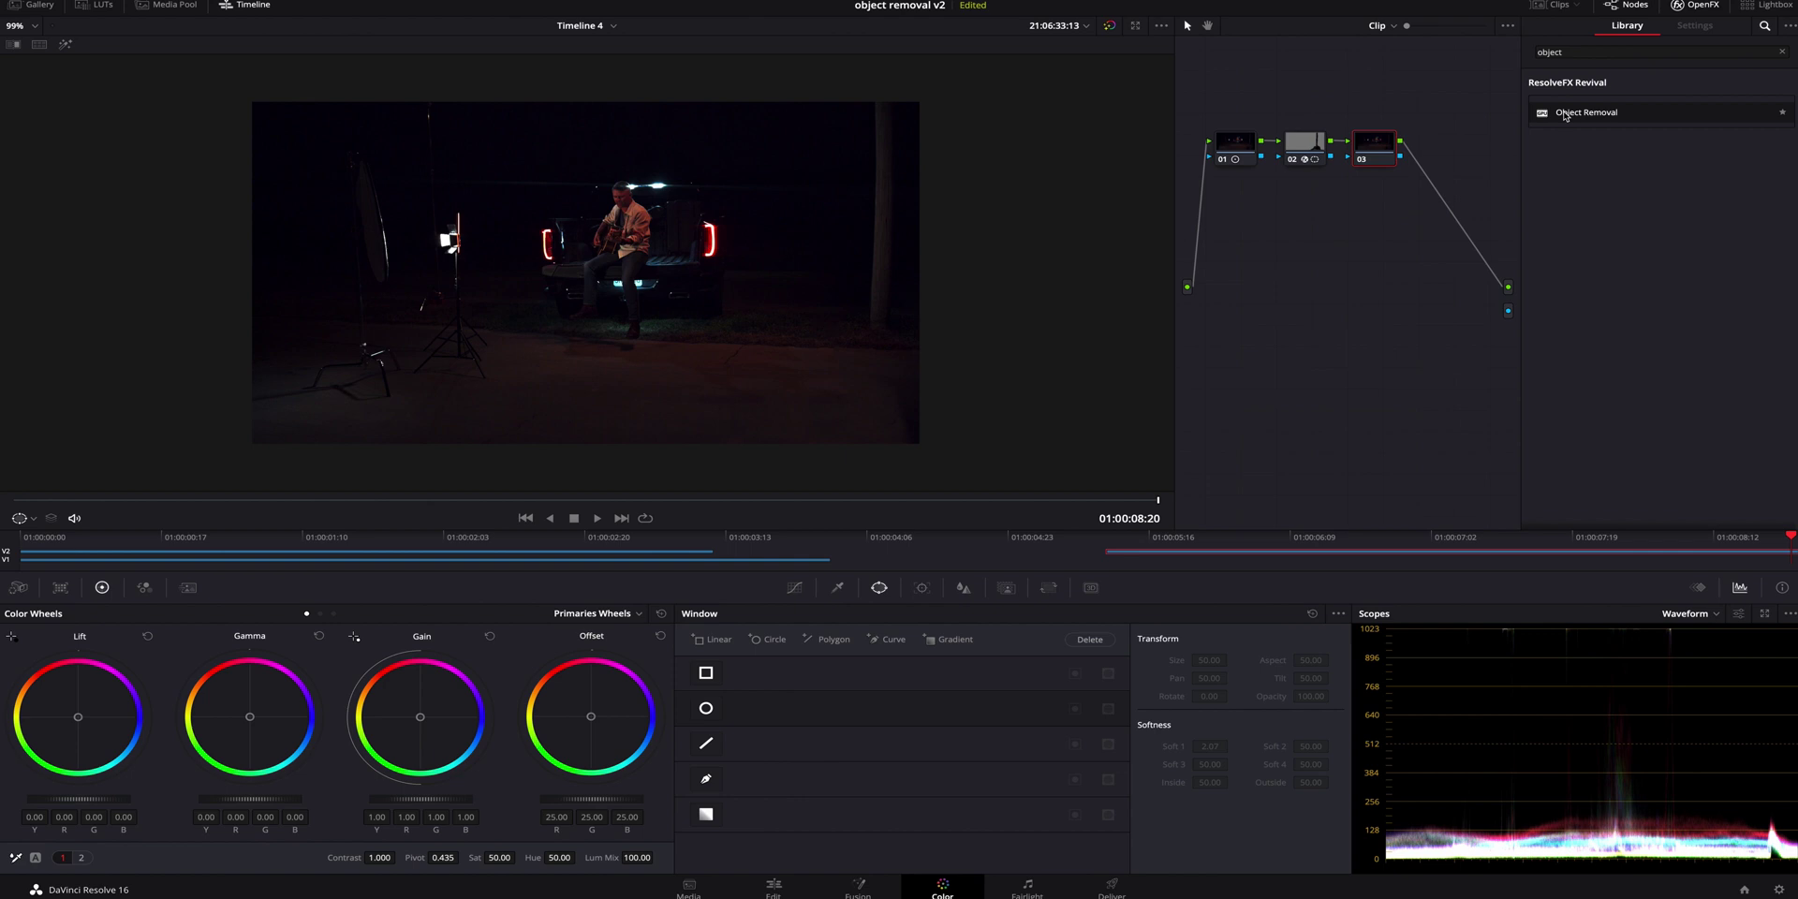
left_click_drag(1563, 114, 1381, 153)
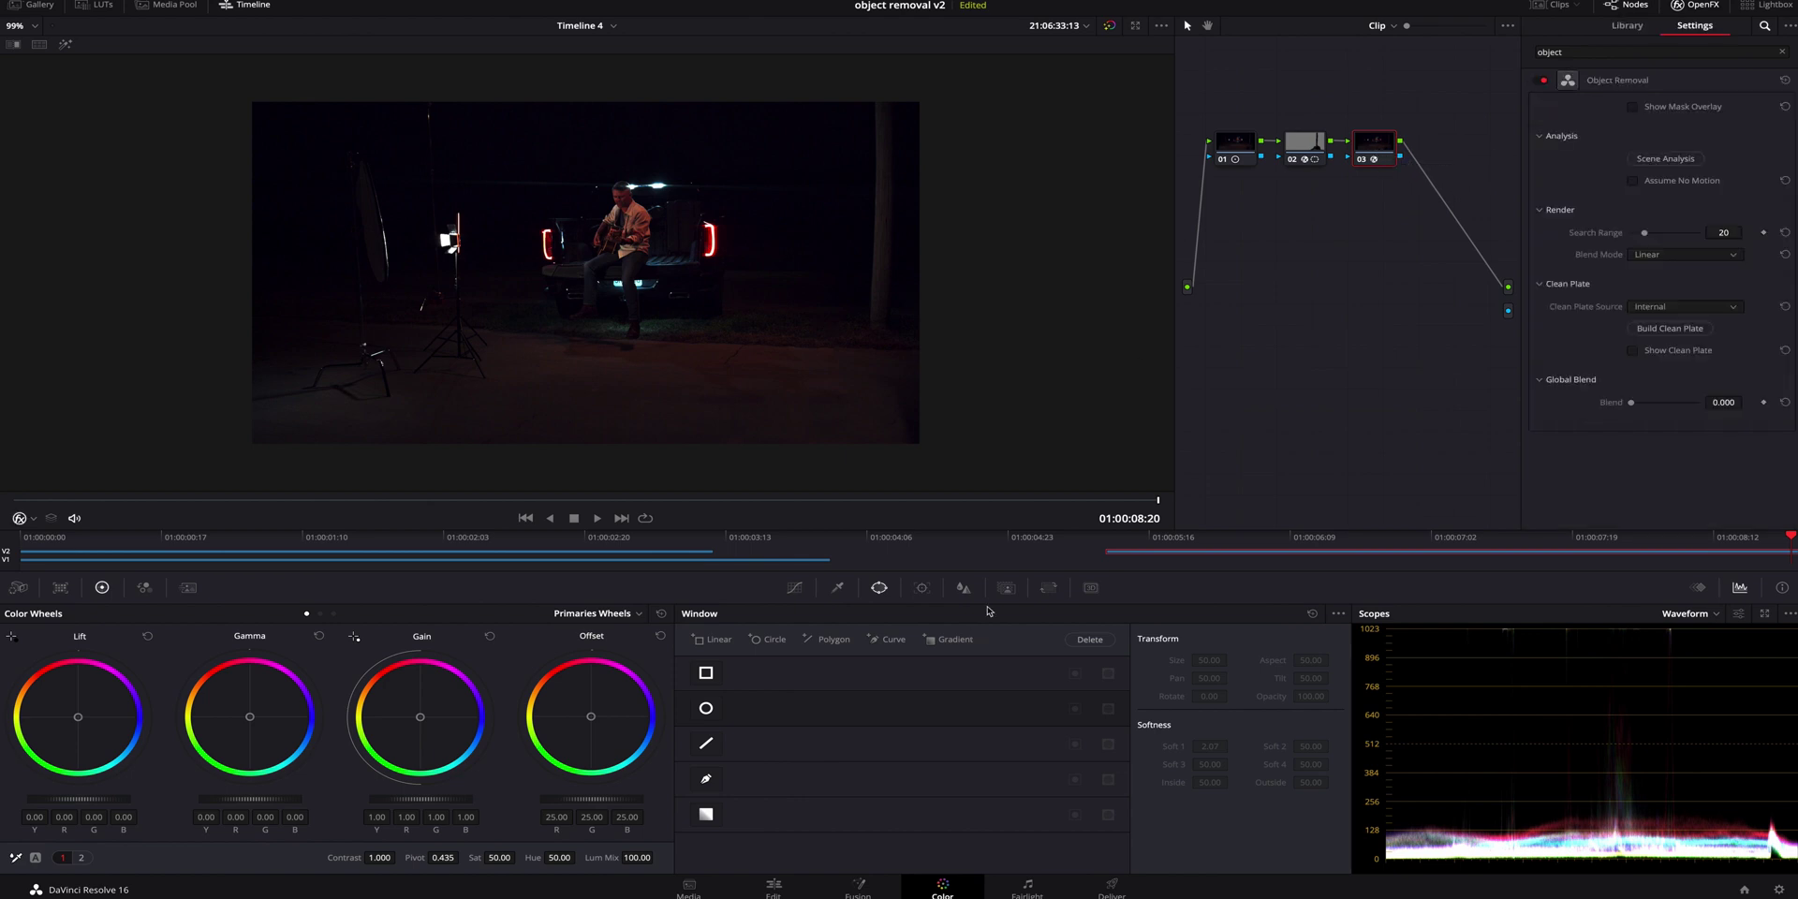
left_click(706, 779)
left_click(451, 84)
left_click(442, 147)
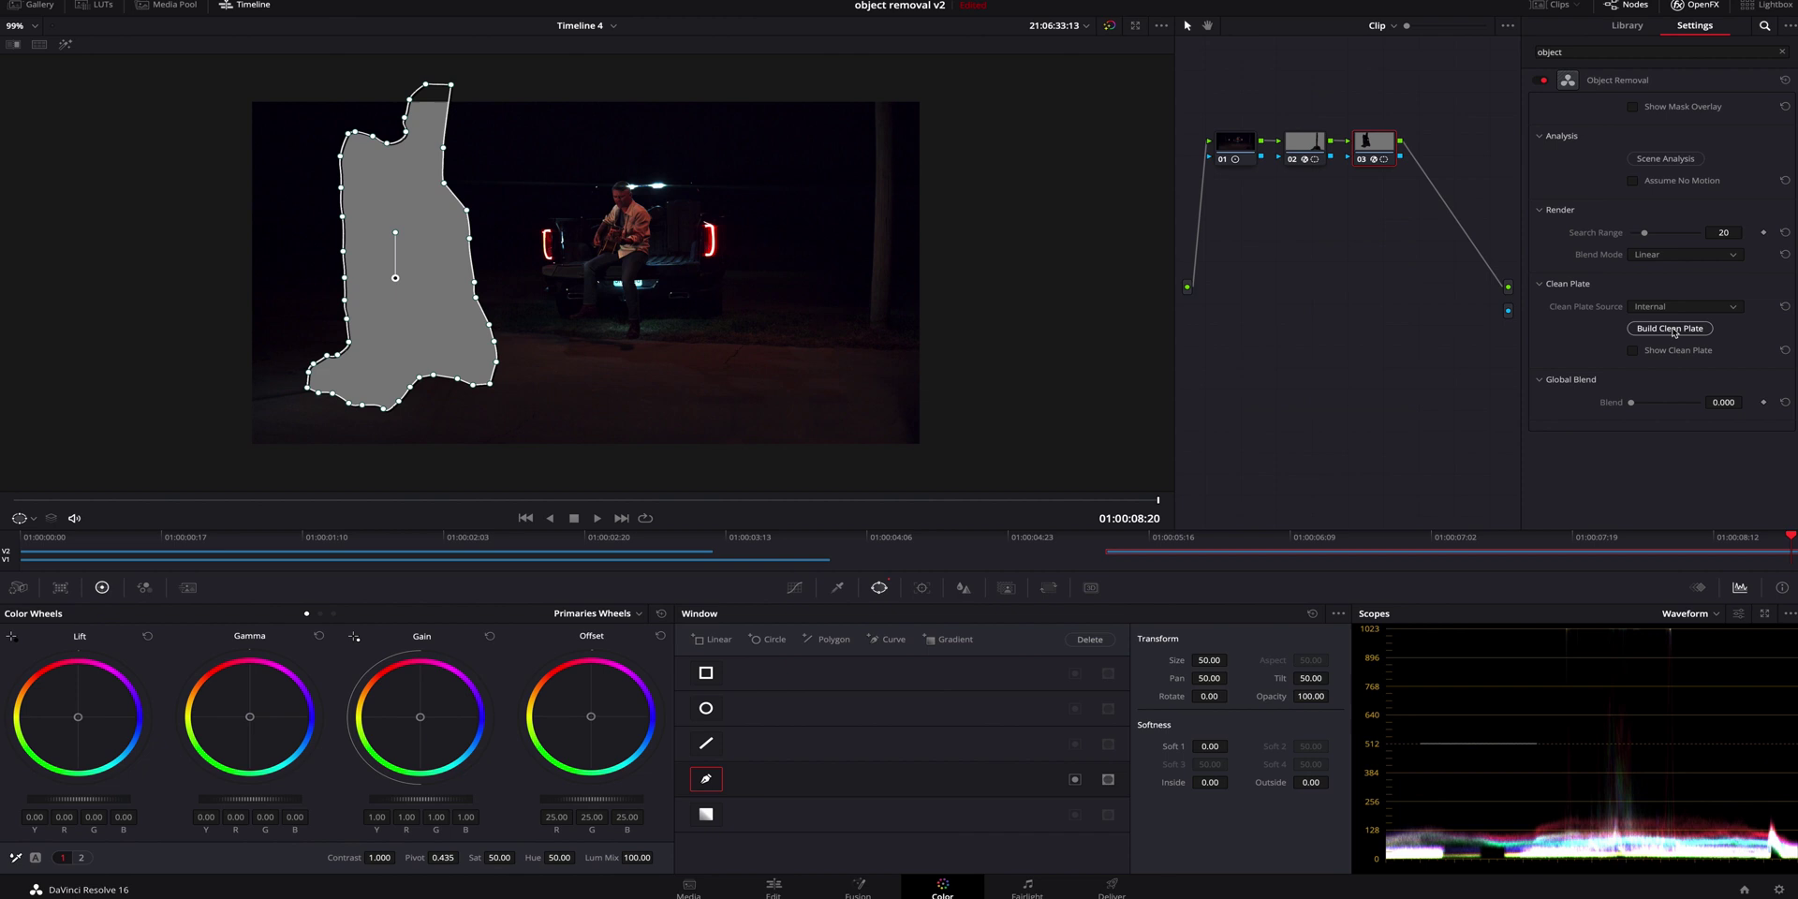
left_click(1672, 328)
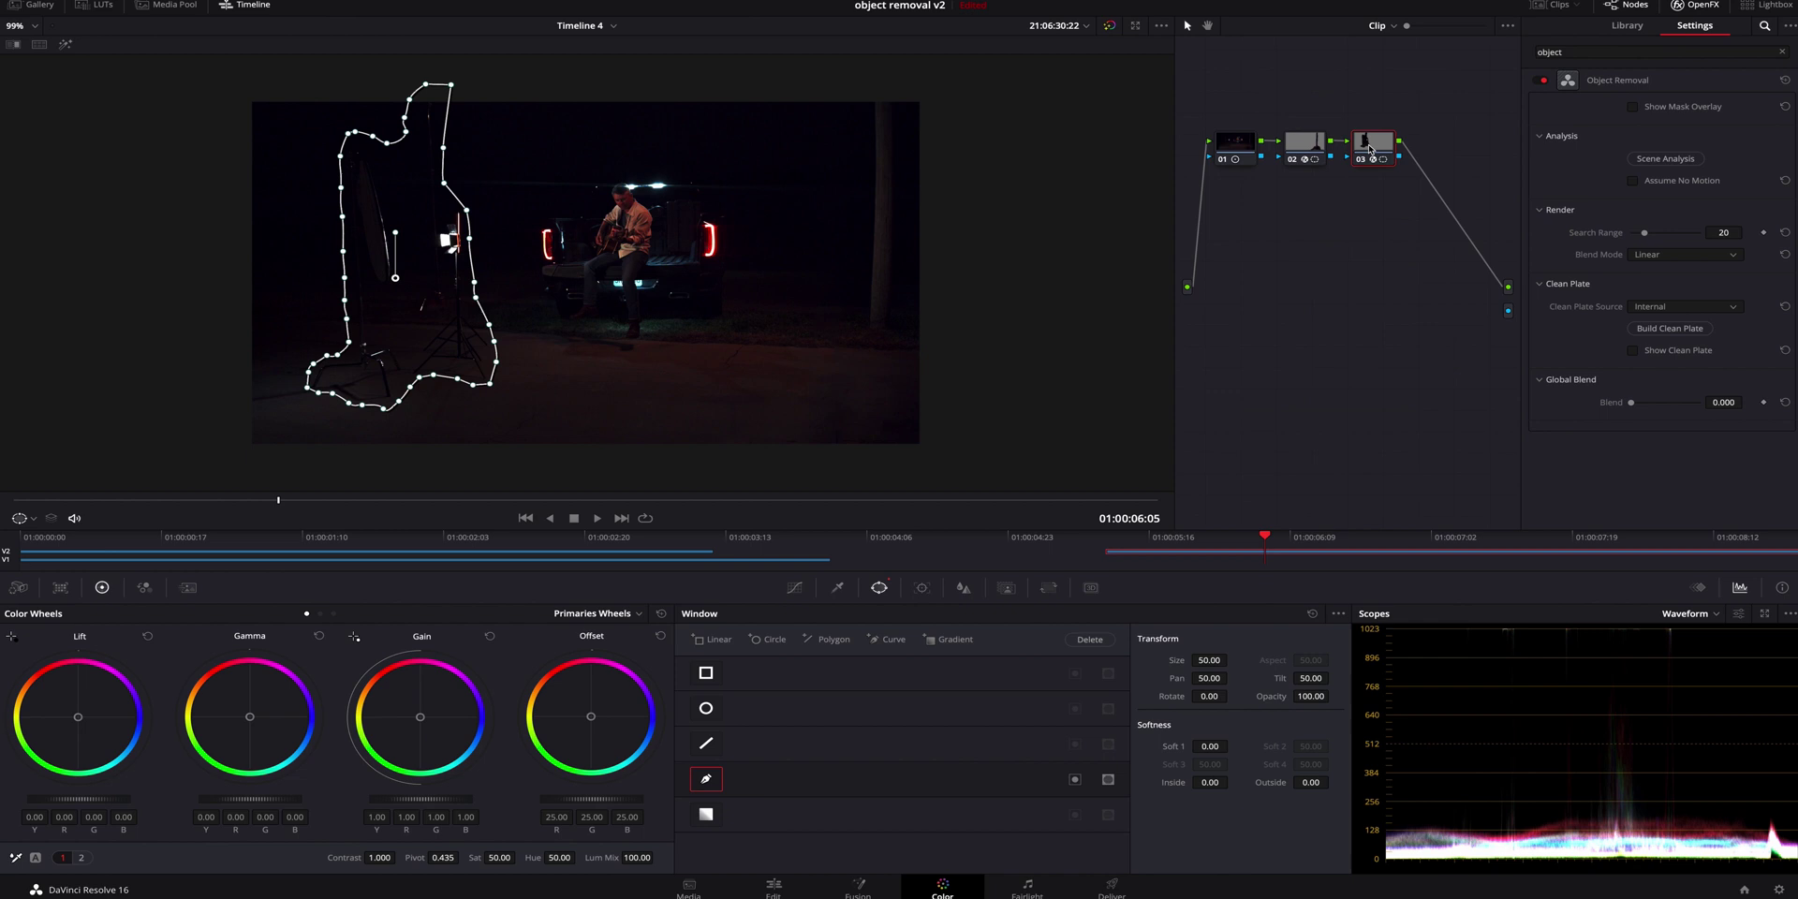
Replace node 03 with a parallel node 04 beside node 02, applying Object Removal and starting a Curve mask.
key("Delete")
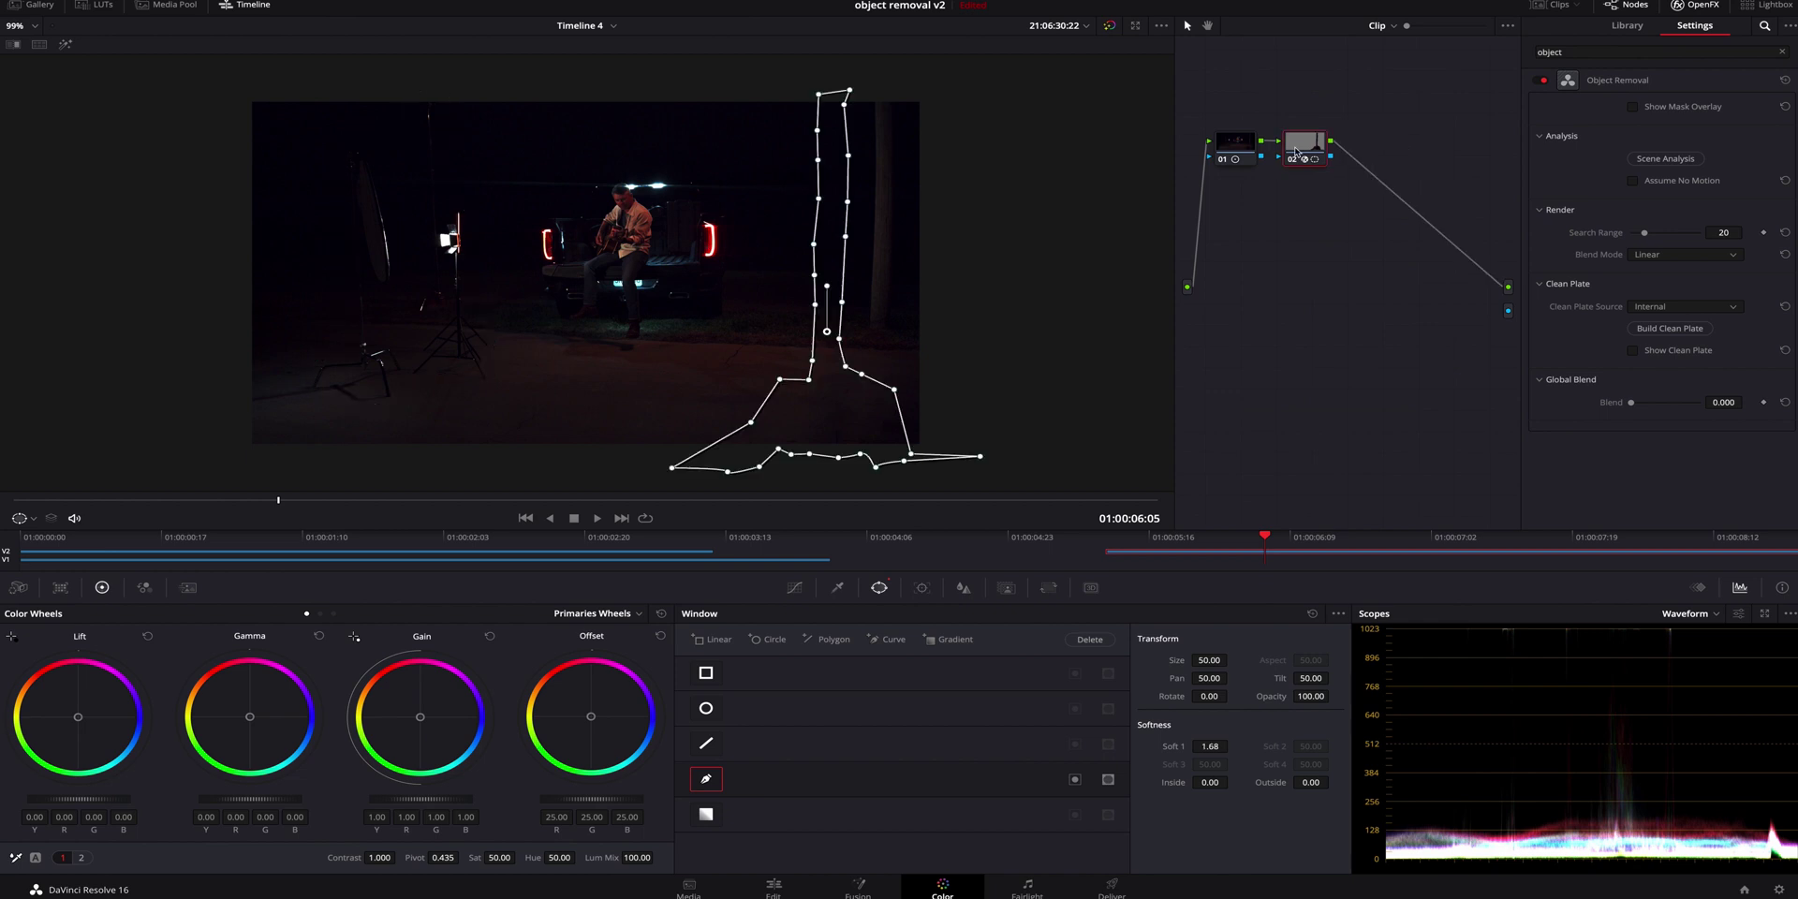
right_click(1296, 150)
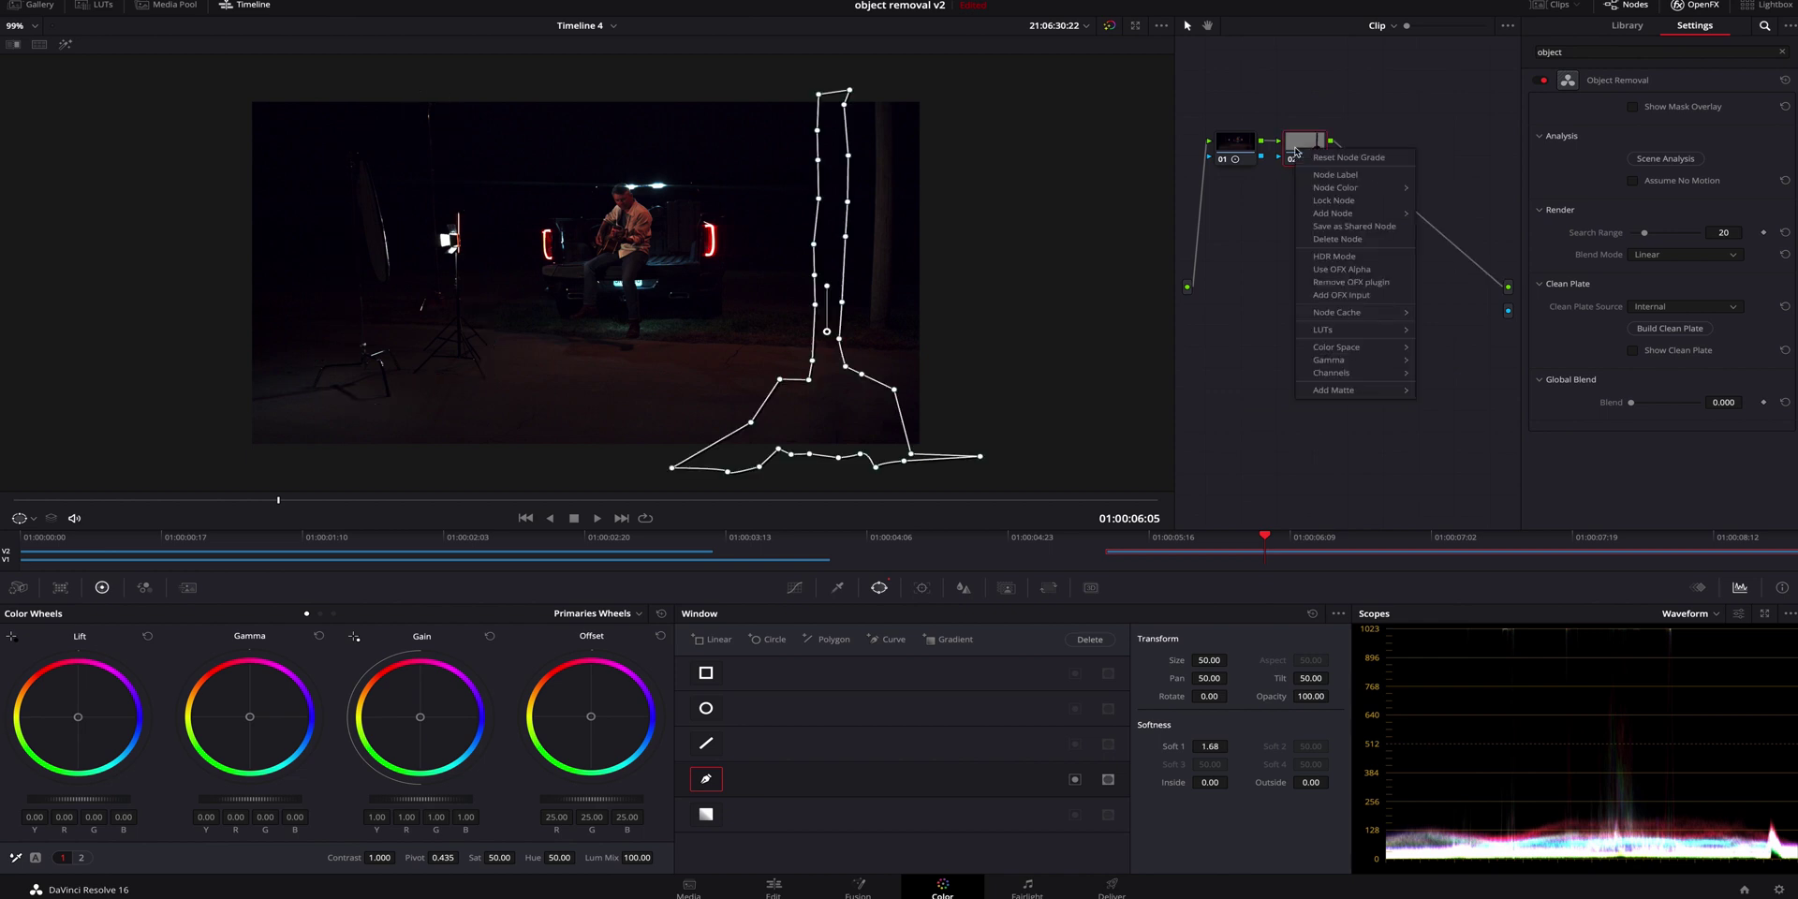
mouse_move(1342, 219)
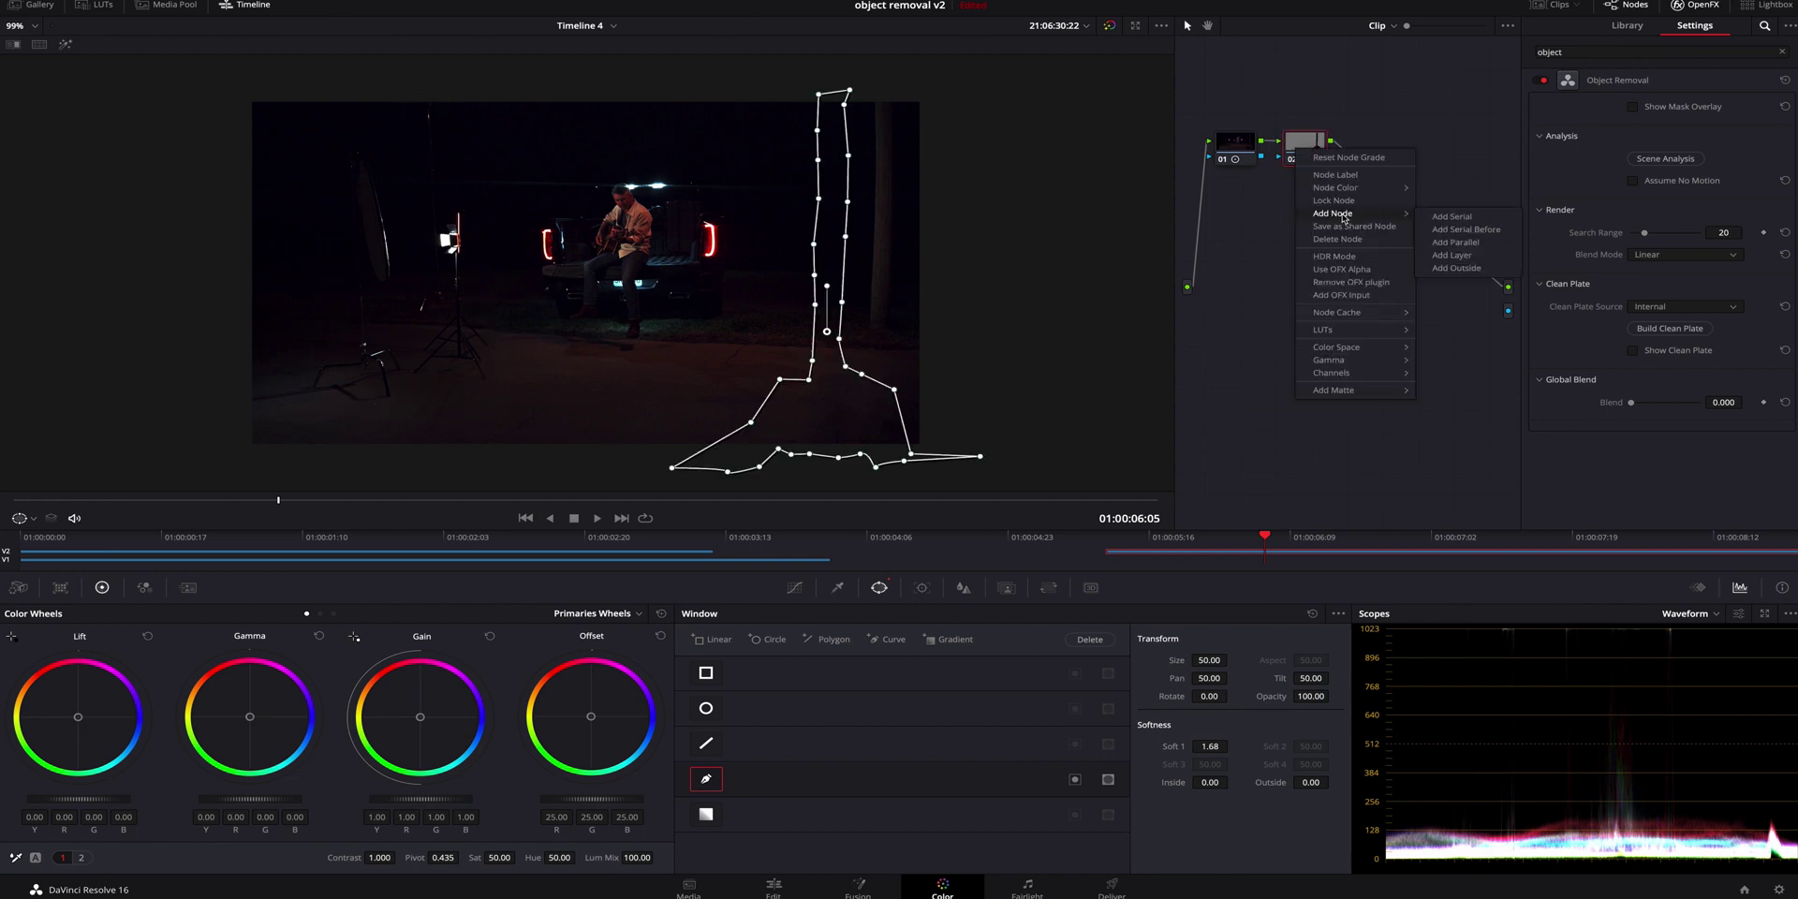
left_click(1456, 242)
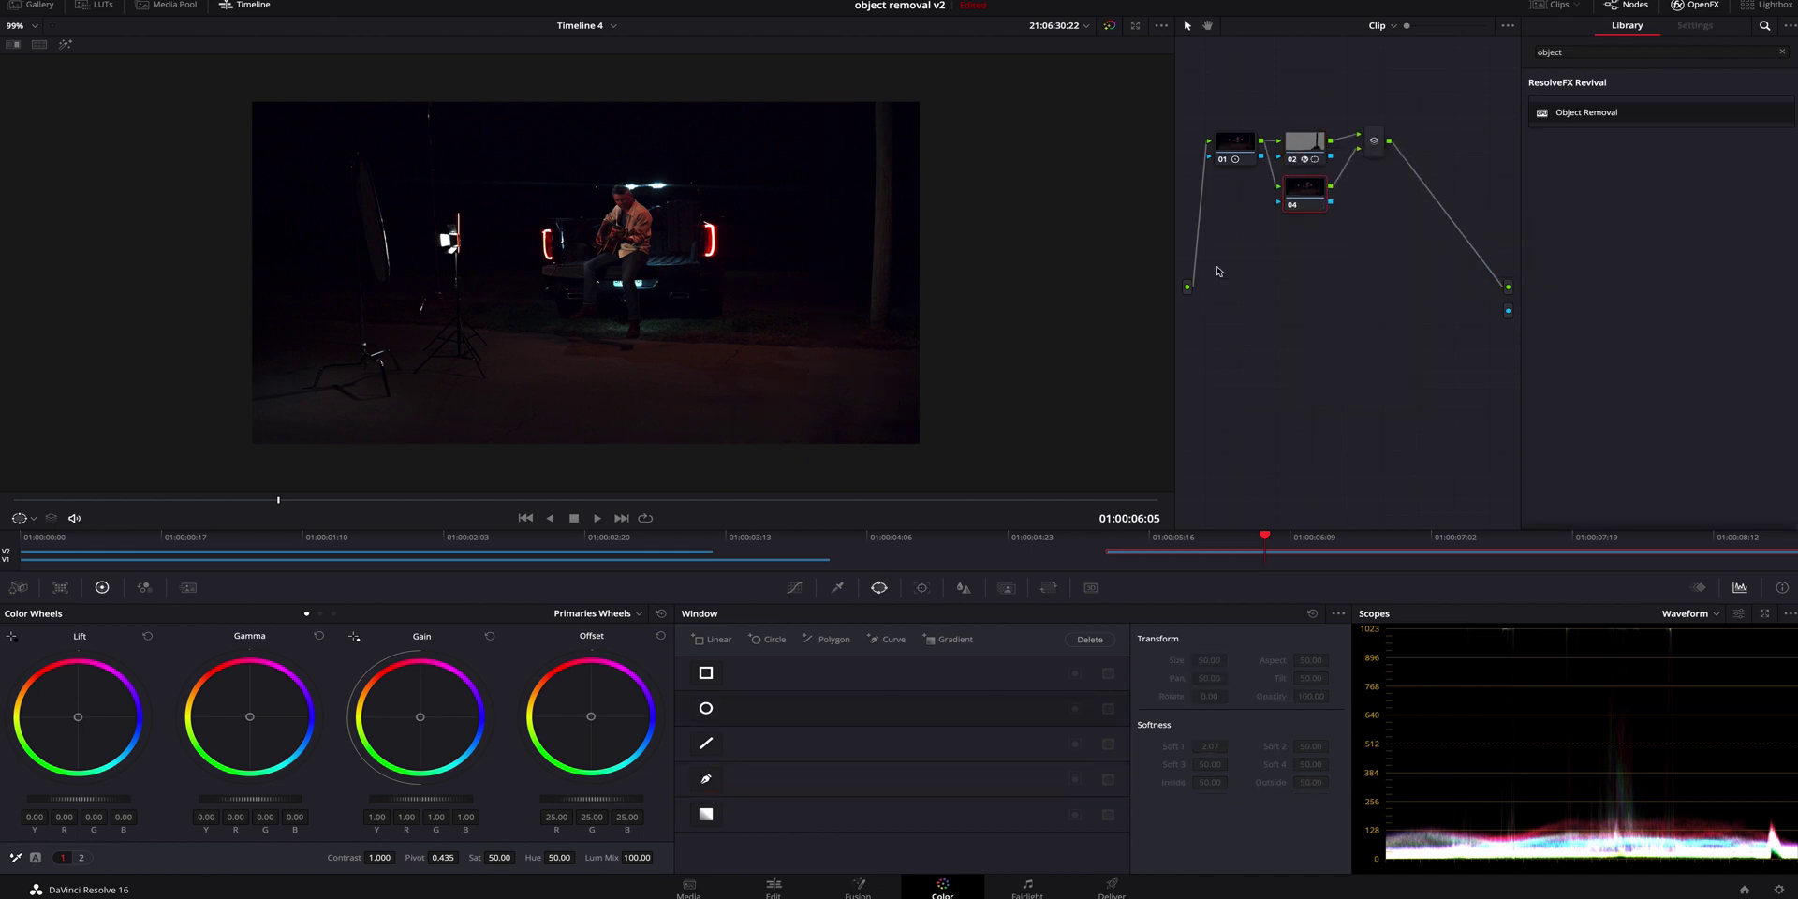
left_click_drag(1572, 120, 1314, 196)
left_click(704, 779)
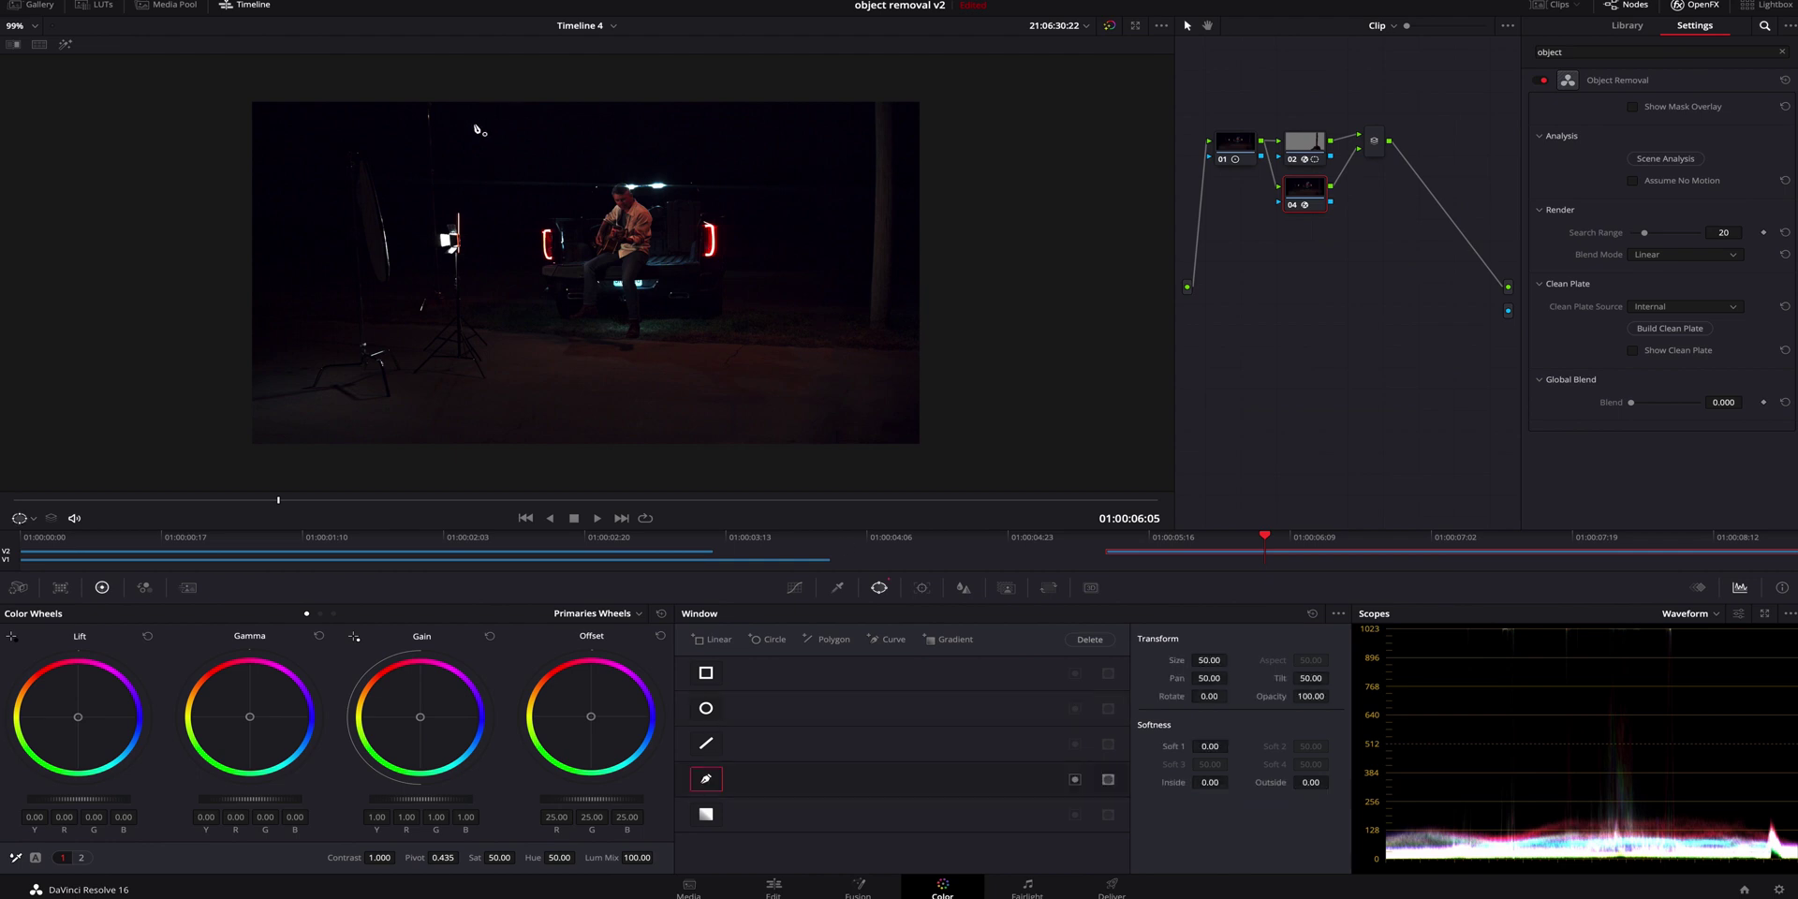